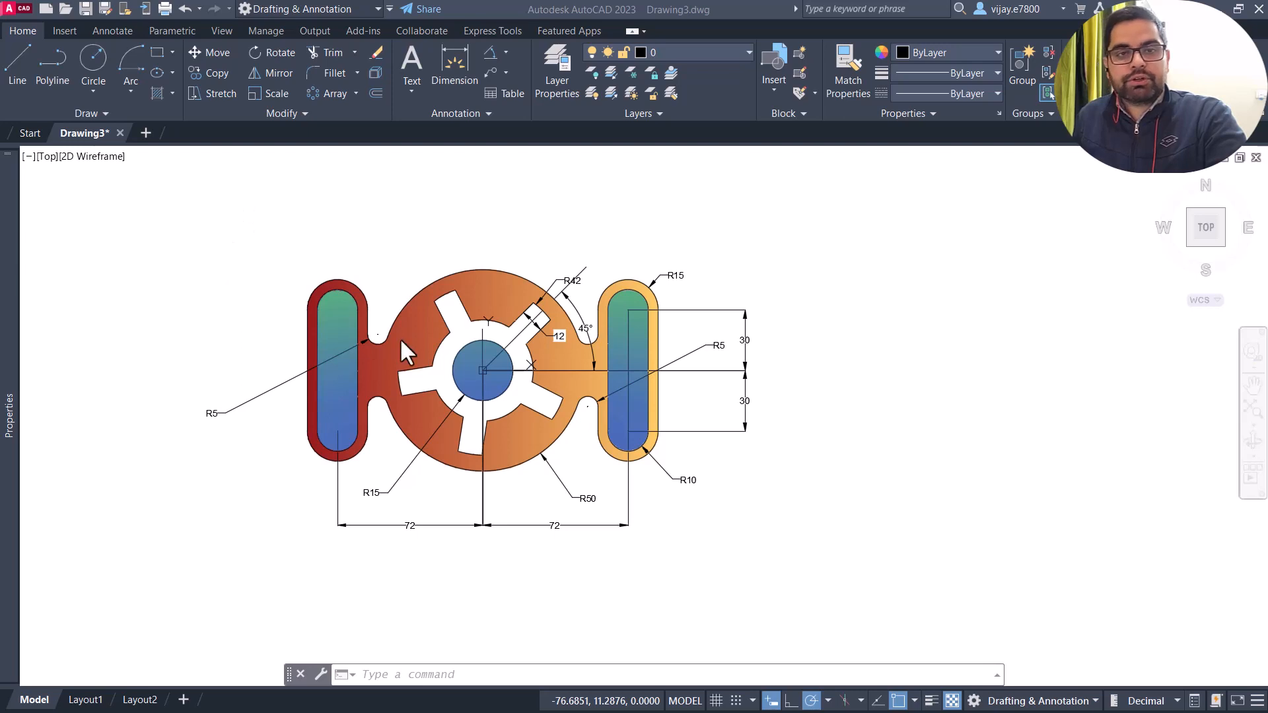
pyautogui.scroll(2, 410, 341)
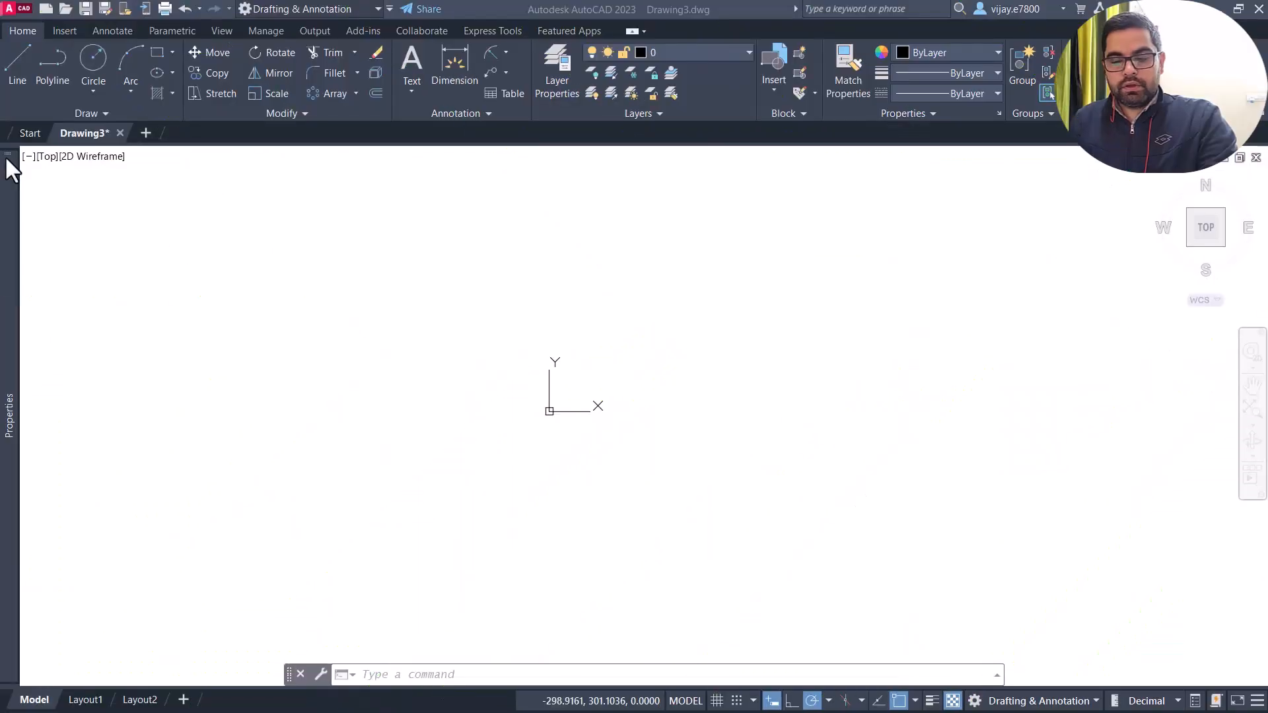
pyautogui.click(9, 161)
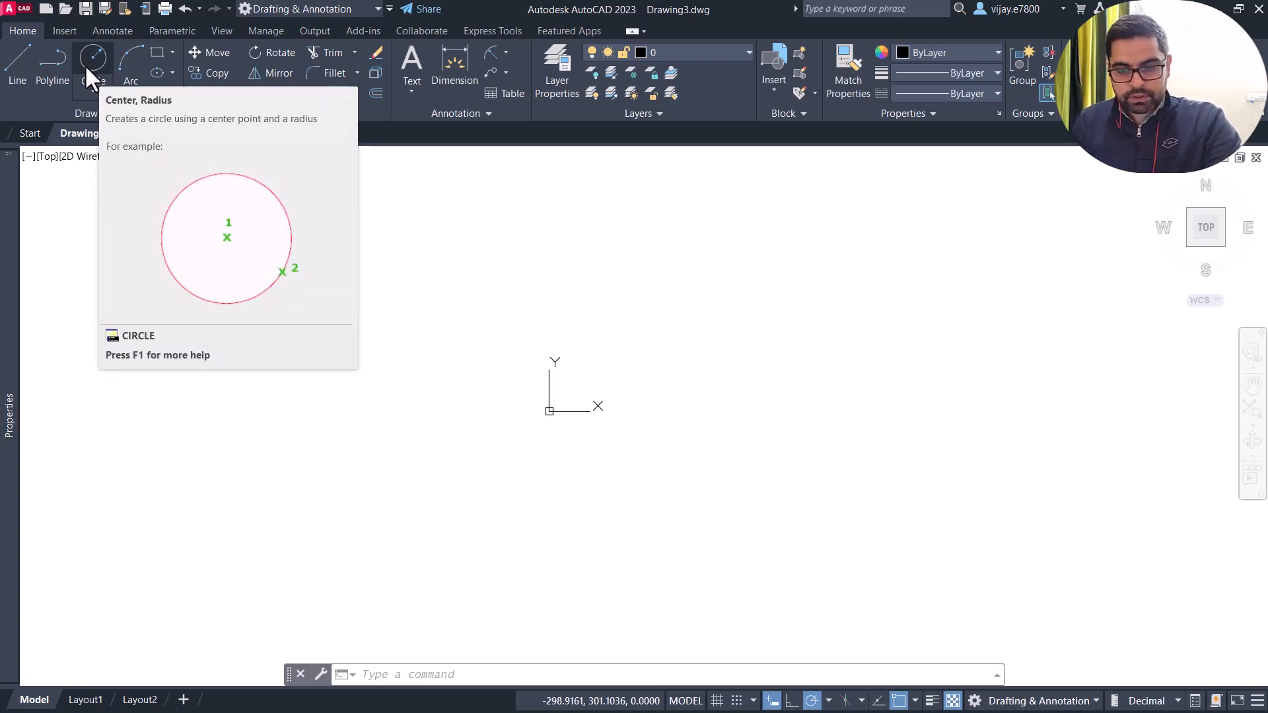
# - Draw a circle of radius 15 centred at the origin 0,0
pyautogui.click(85, 64)
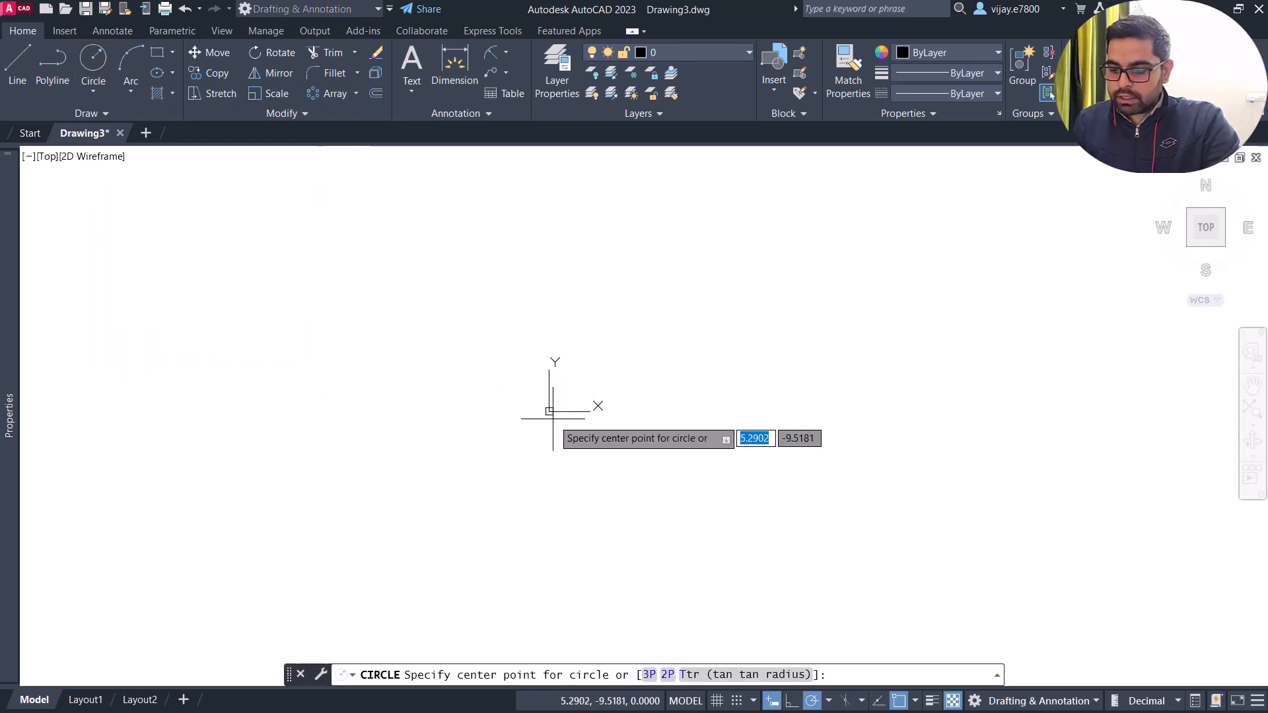
pyautogui.write('0')
pyautogui.press('Tab')
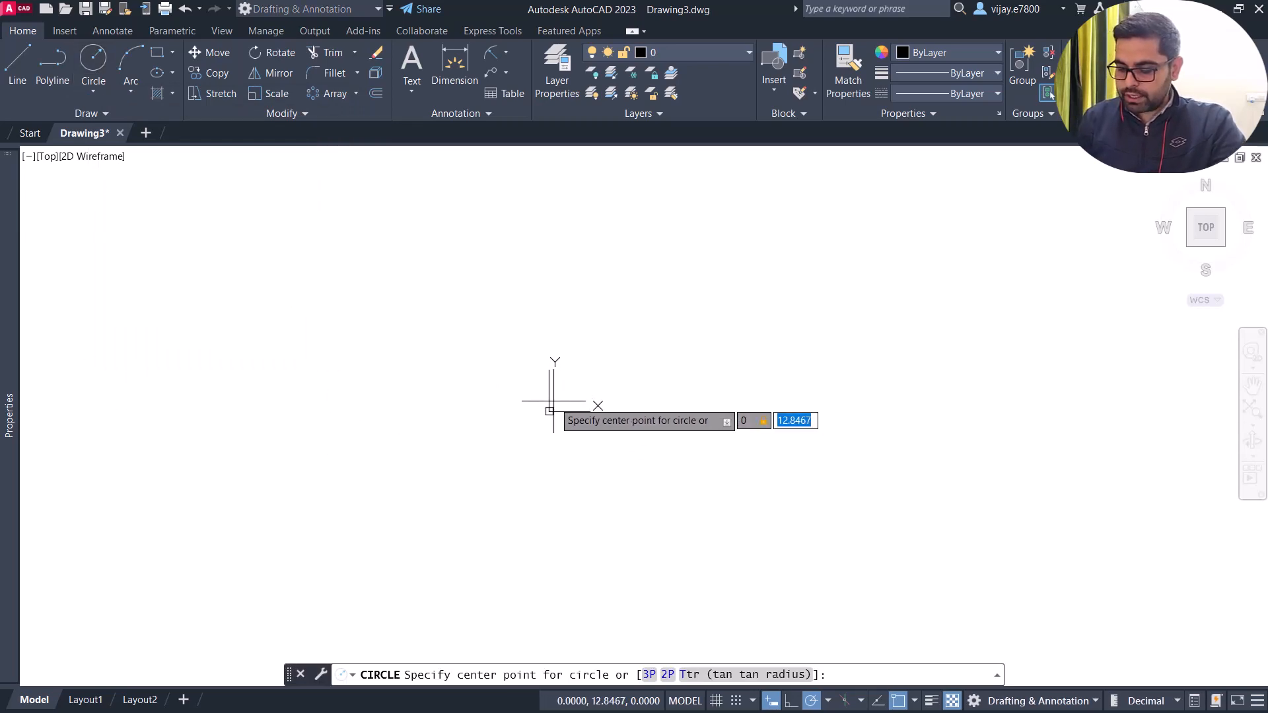
pyautogui.write('0')
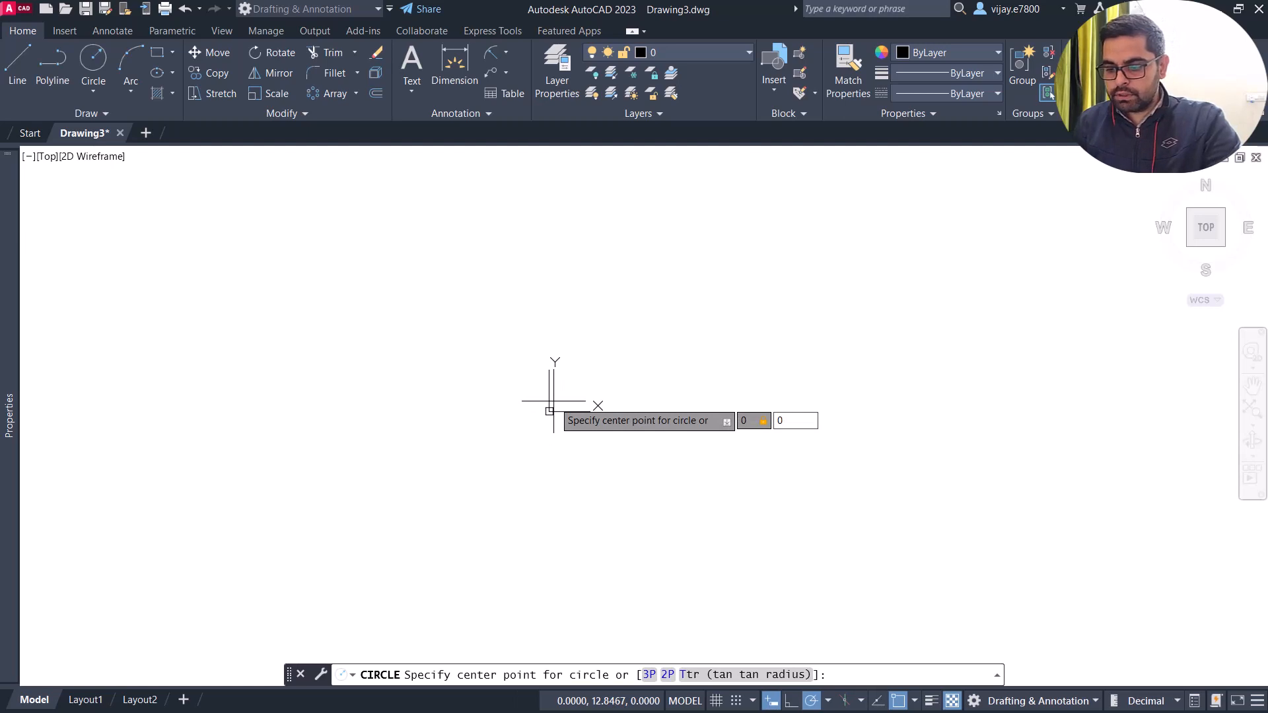
pyautogui.press('Return')
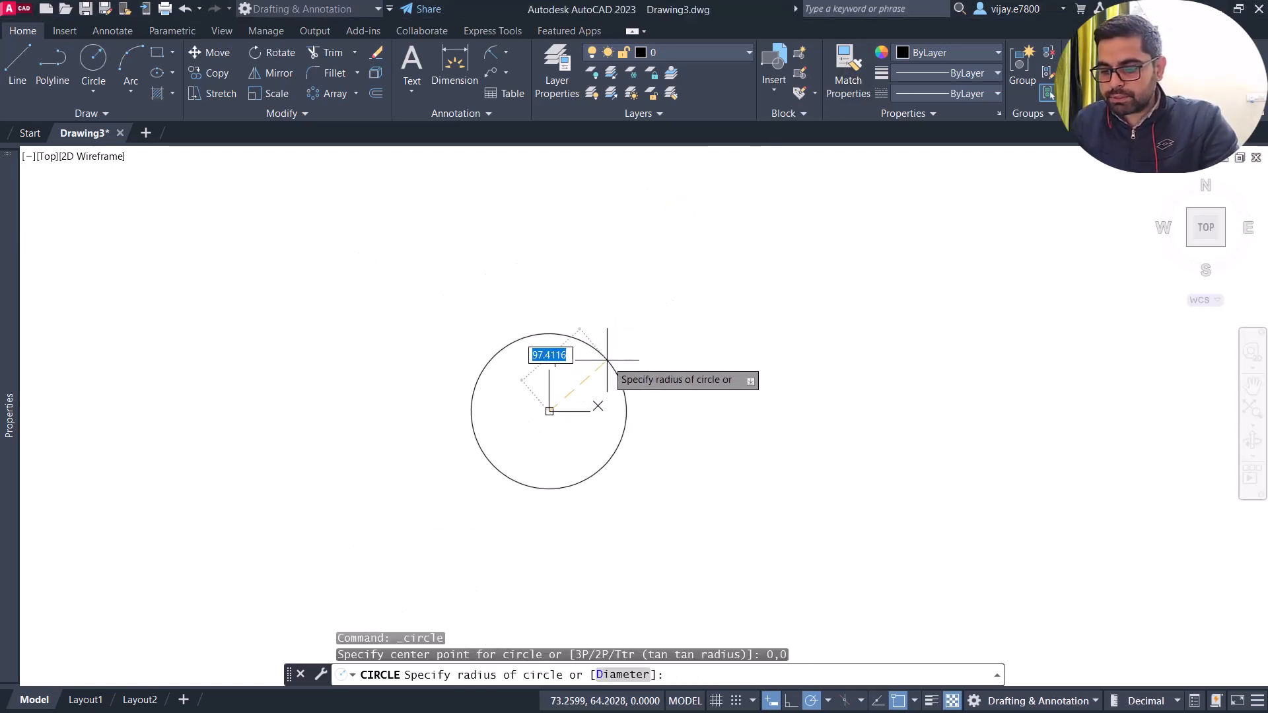
pyautogui.write('15')
pyautogui.press('Return')
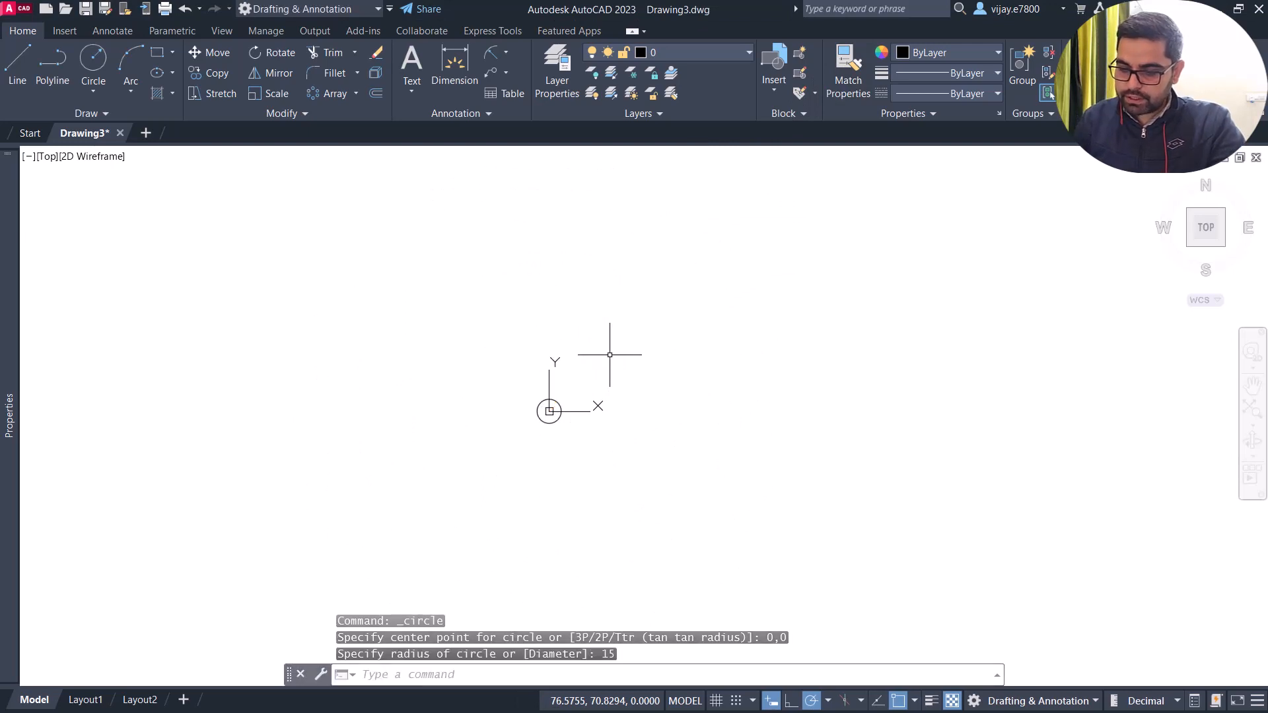
# - Draw a concentric circle of radius 25 around the first circle's centre
pyautogui.scroll(3, 579, 450)
pyautogui.moveTo(466, 360); pyautogui.dragTo(576, 393, button='middle')
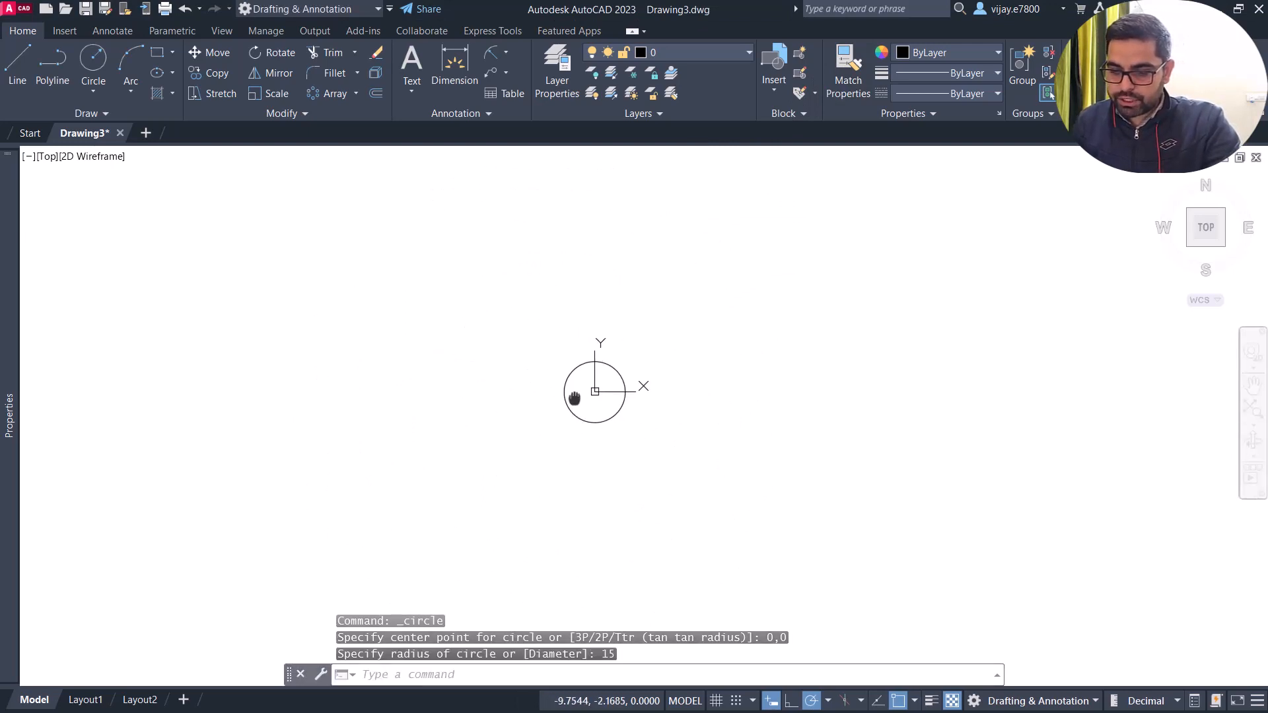
pyautogui.click(93, 59)
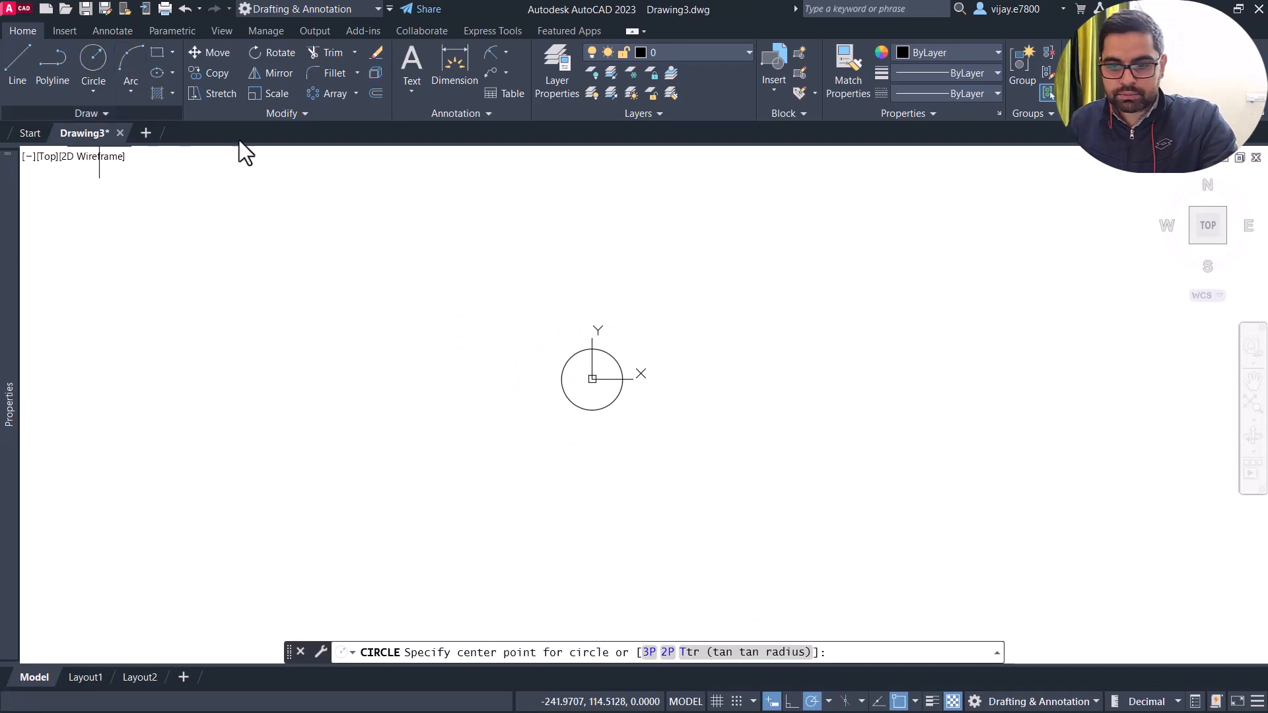
pyautogui.click(592, 378)
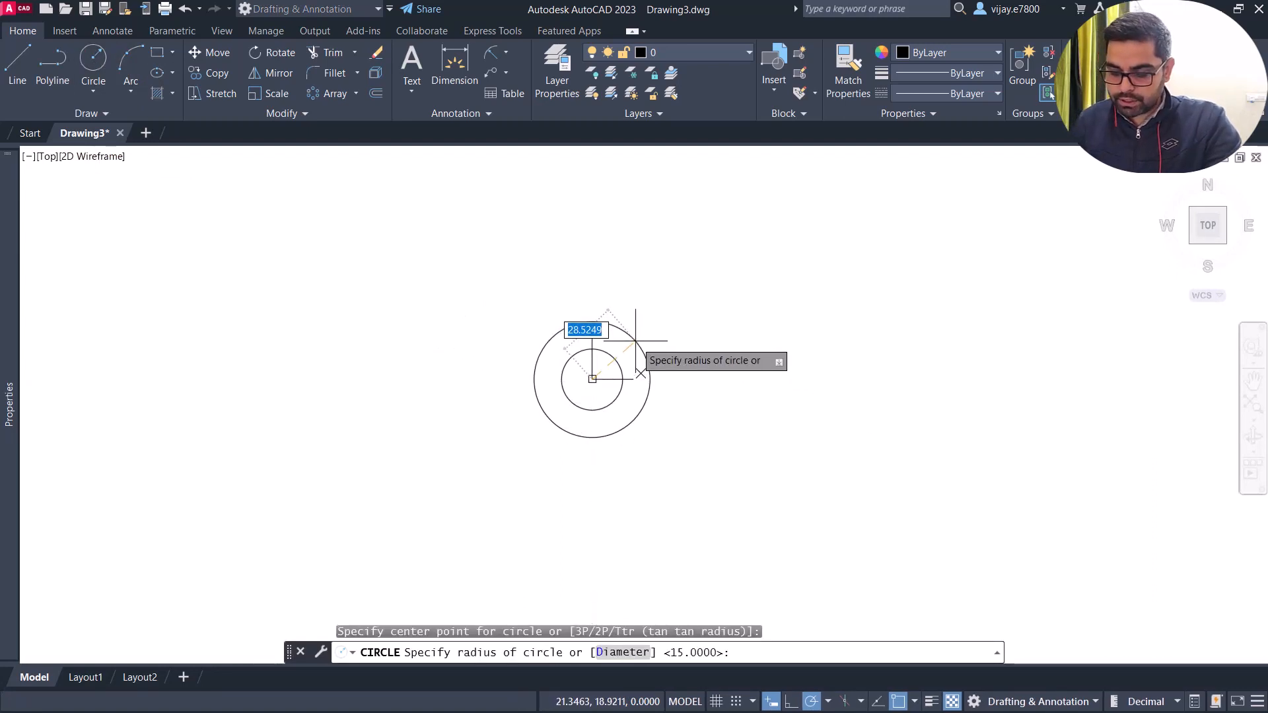
pyautogui.write('25')
pyautogui.press('Return')
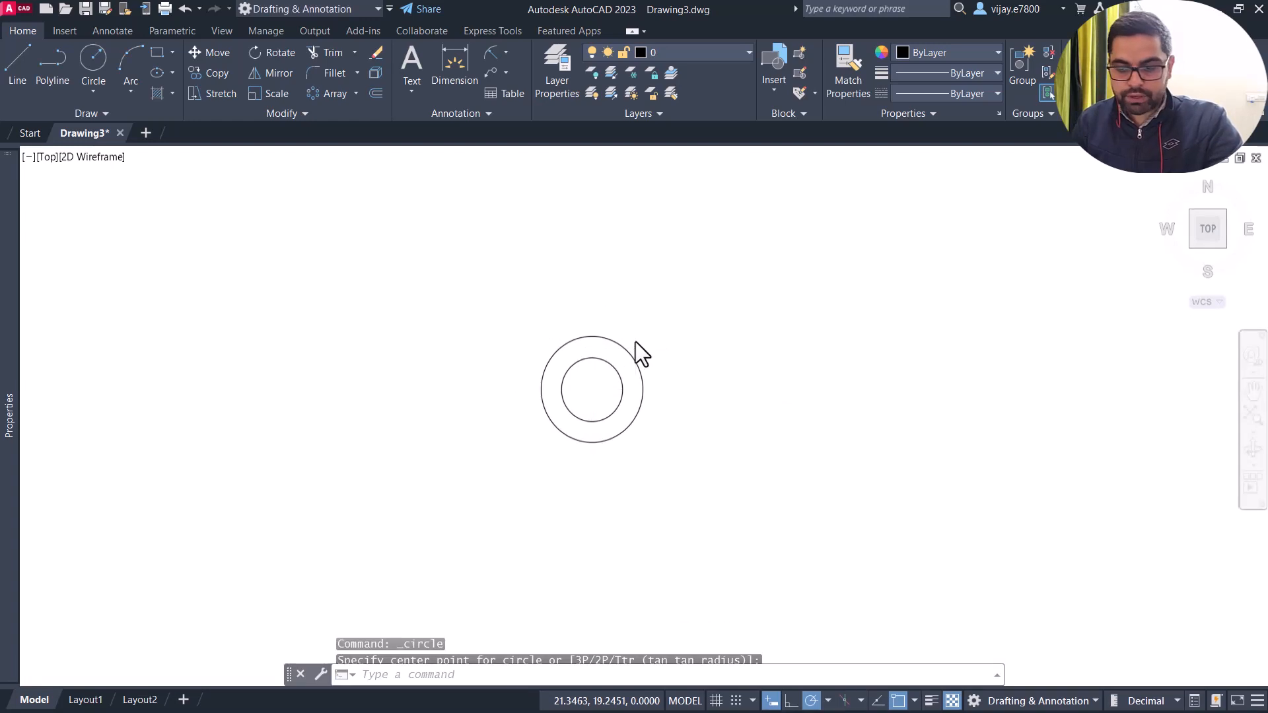
# - Add a third concentric circle of radius 42 centred at the origin
pyautogui.rightClick(624, 309)
pyautogui.click(655, 318)
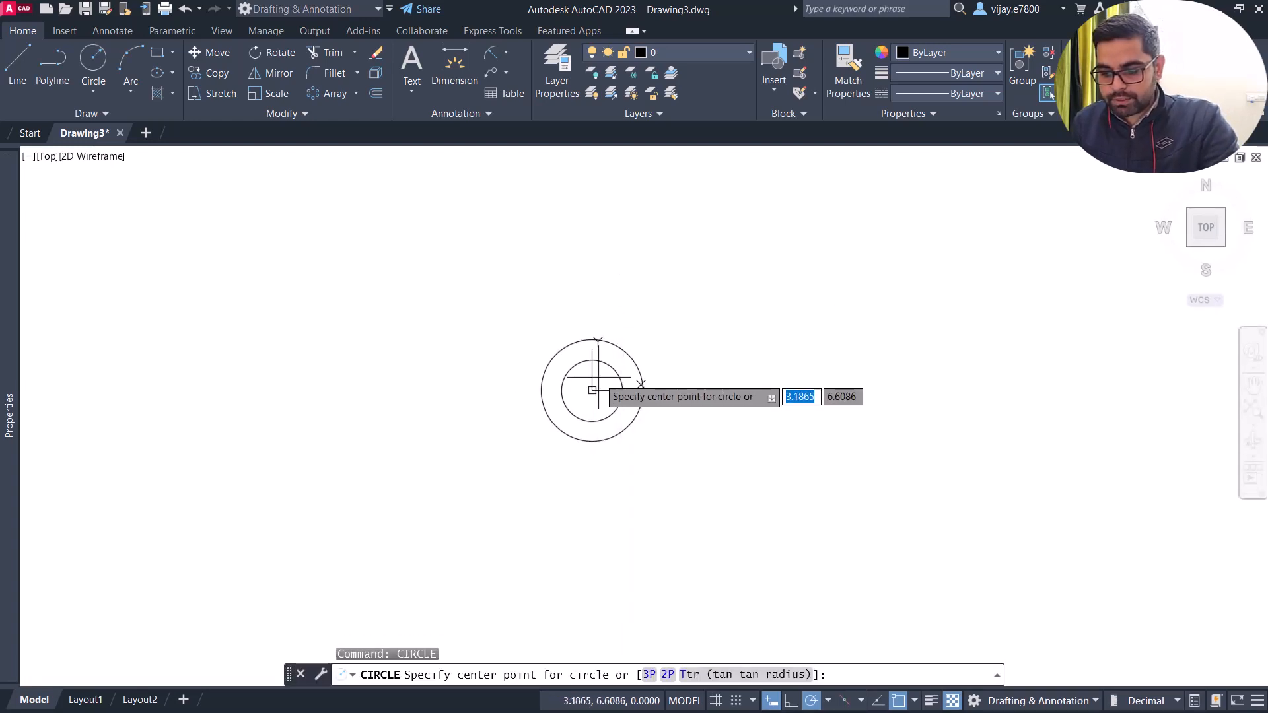
pyautogui.click(593, 390)
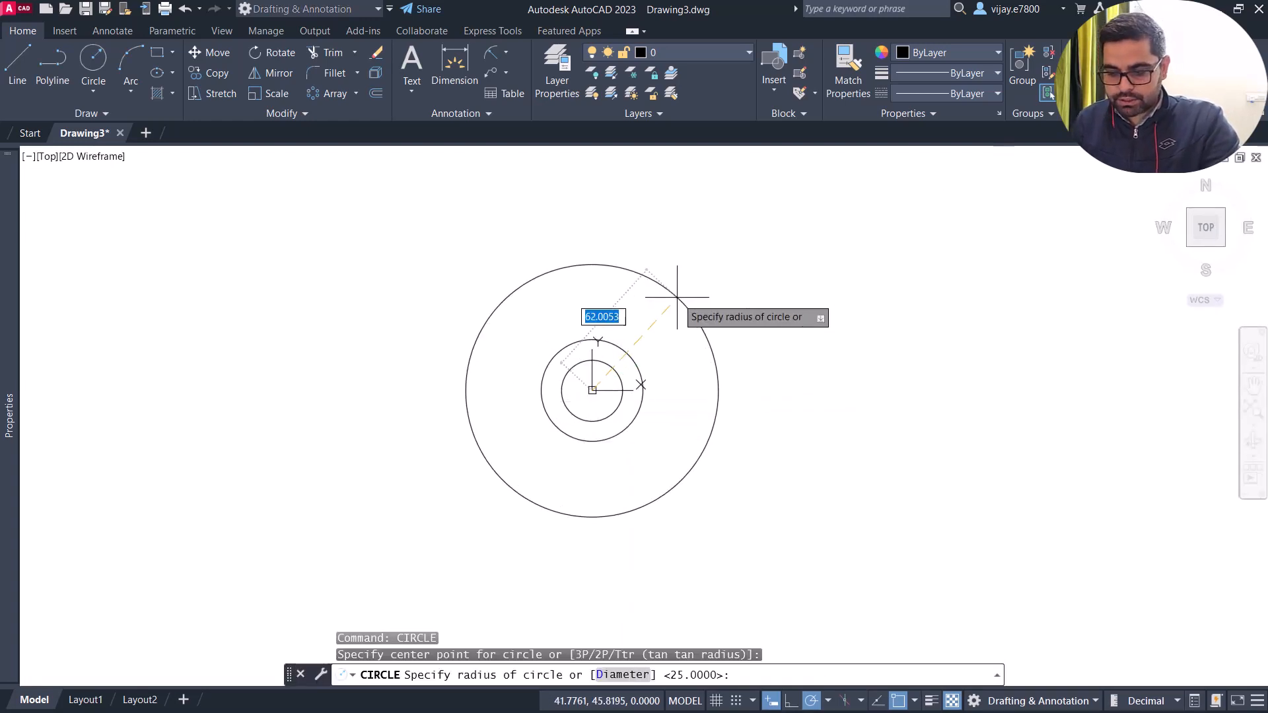
pyautogui.write('42')
pyautogui.press('Return')
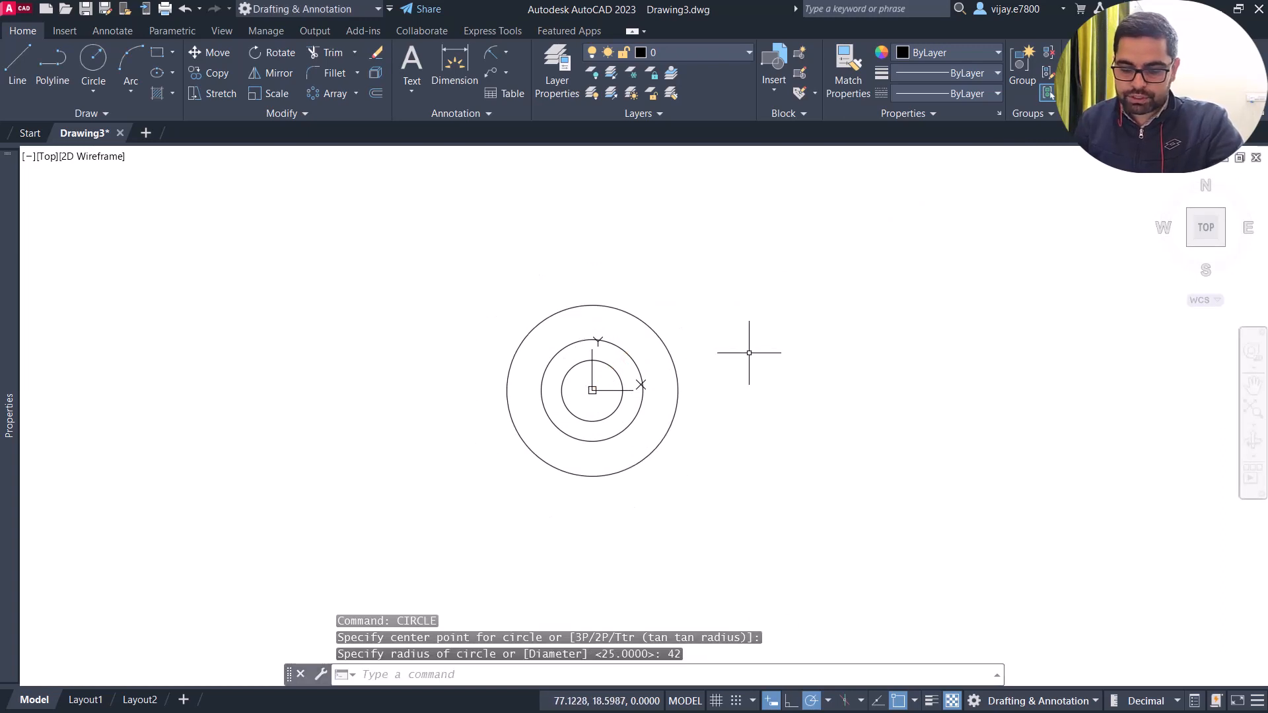
# - Add an outermost concentric circle of radius 50 centred at the origin
pyautogui.rightClick(771, 322)
pyautogui.click(790, 328)
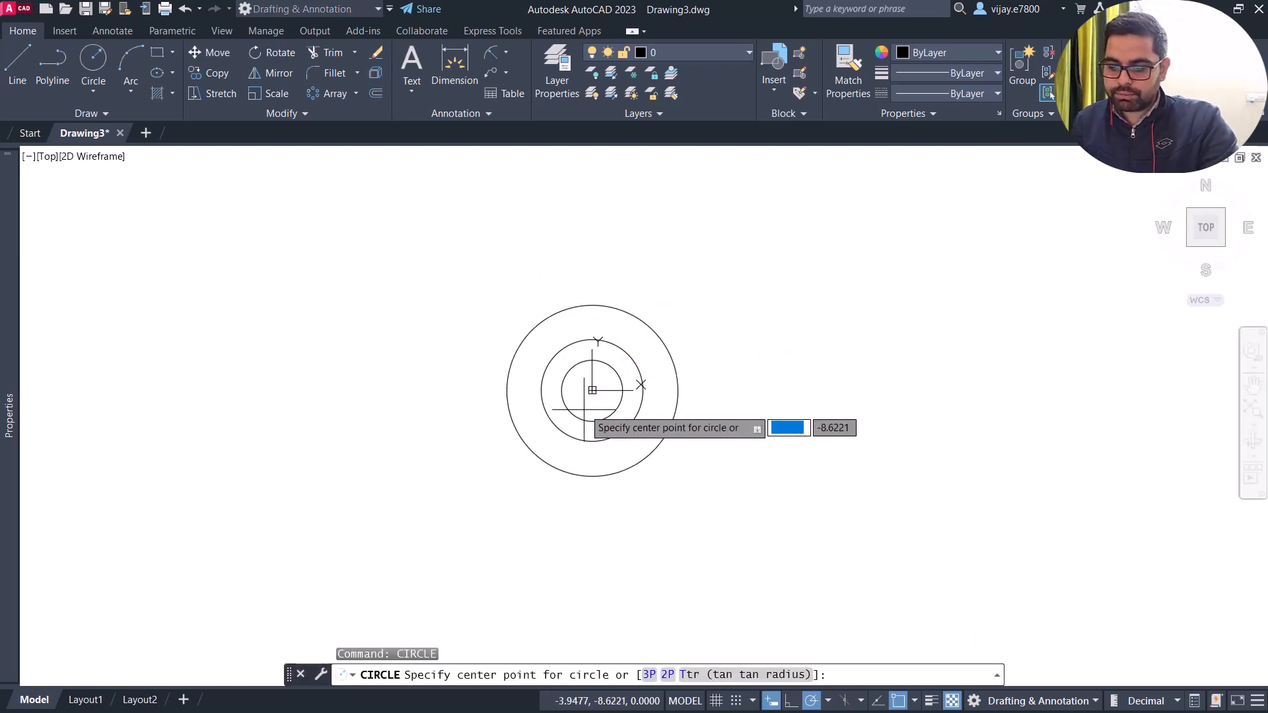
pyautogui.click(591, 390)
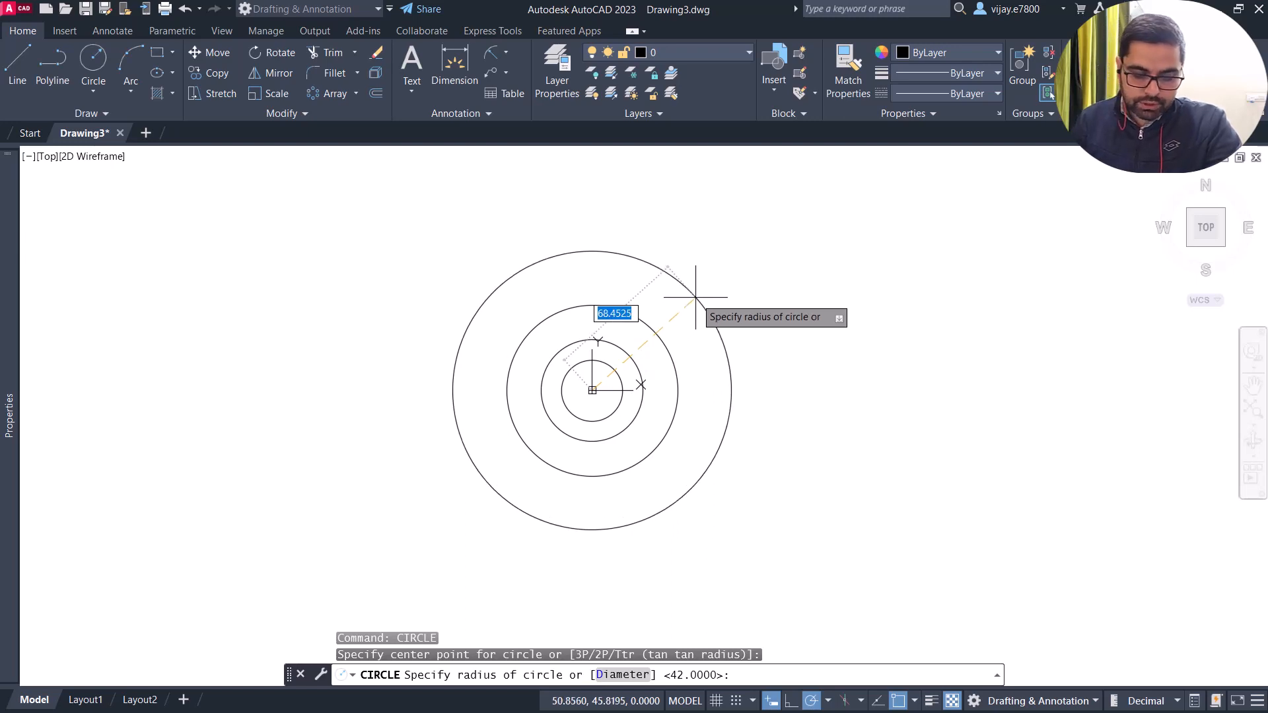
pyautogui.write('50')
pyautogui.press('Return')
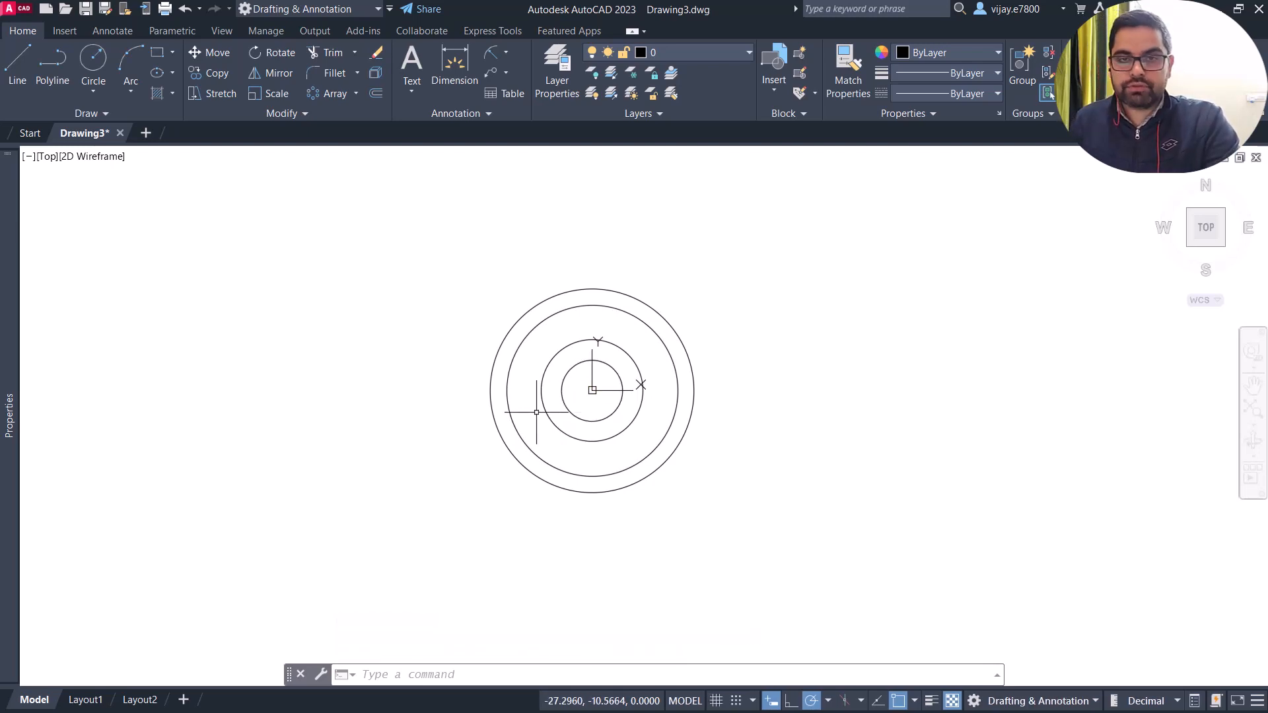
# - Draw a line from the circles' centre at a 45° angle, extending up and right beyond the outermost circle
pyautogui.scroll(2, 532, 415)
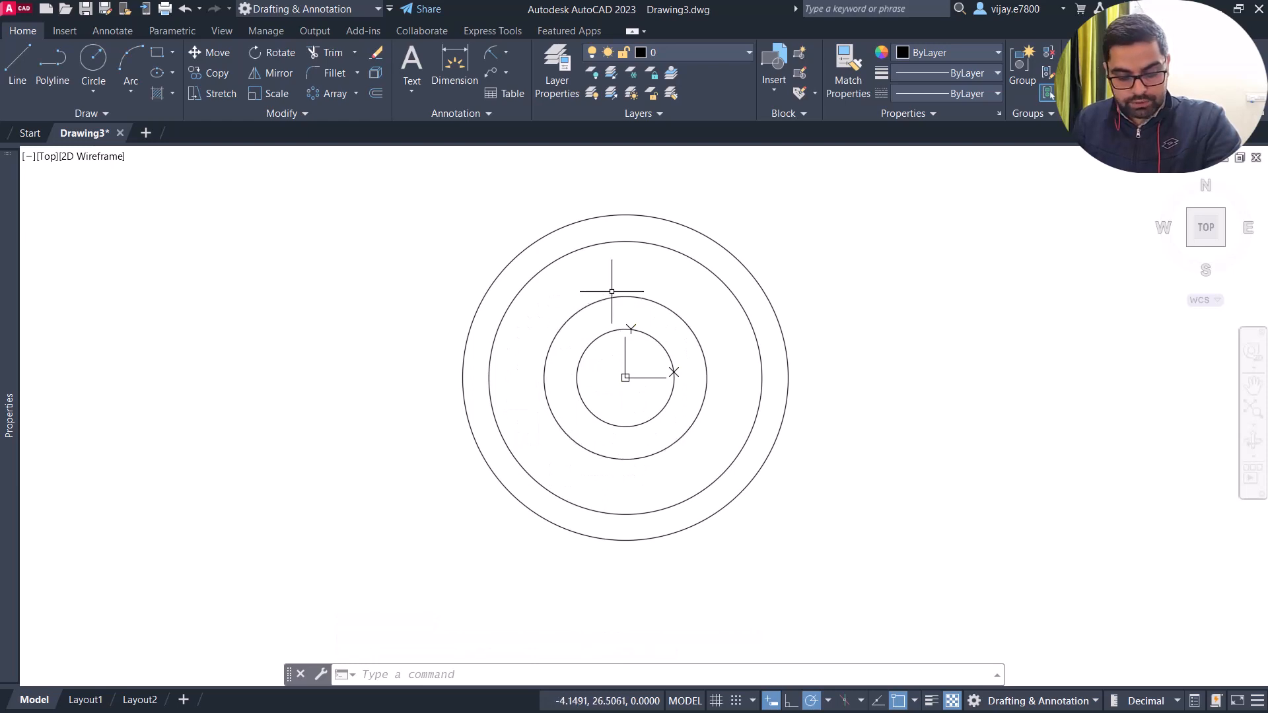
pyautogui.moveTo(601, 281); pyautogui.dragTo(503, 283, button='middle')
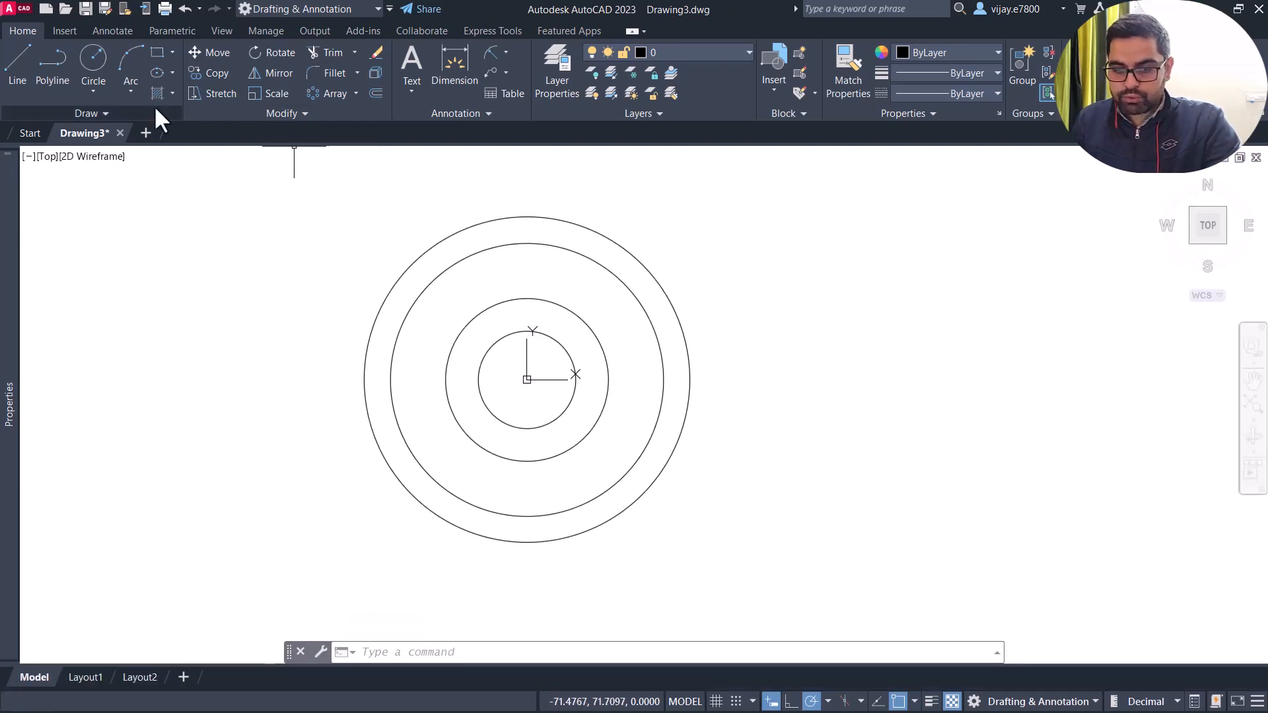
pyautogui.click(18, 66)
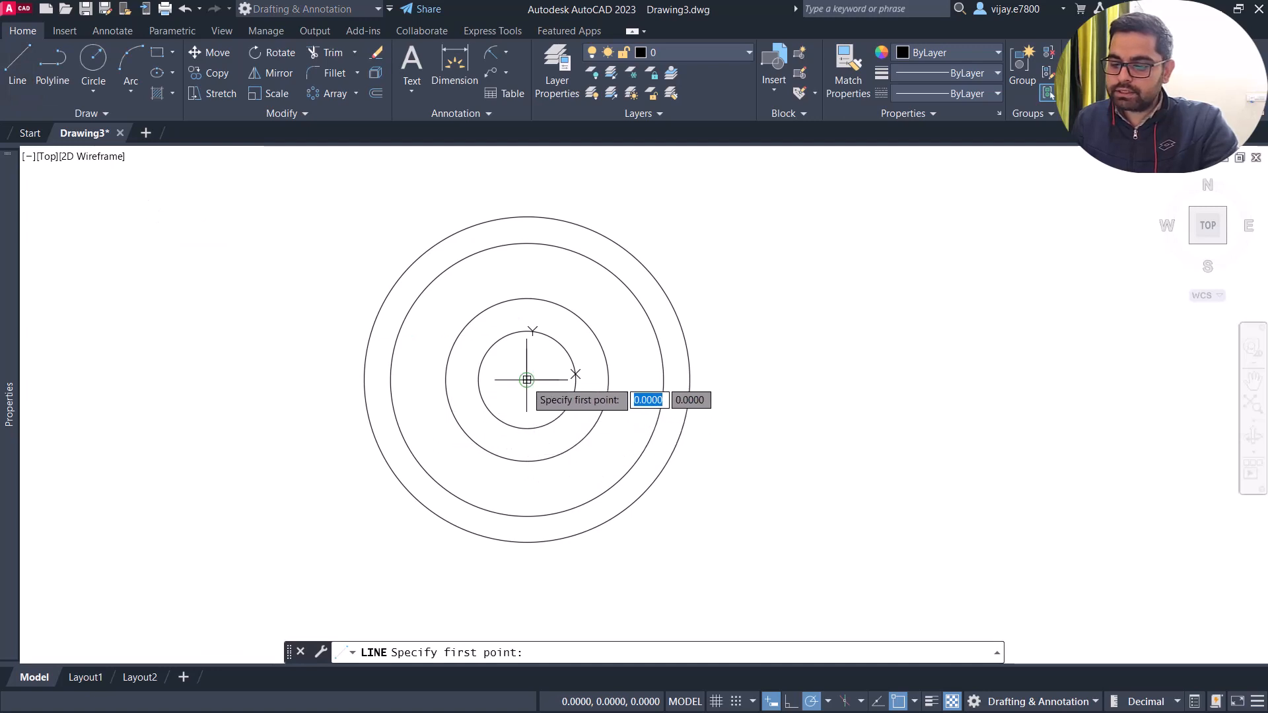
pyautogui.click(527, 379)
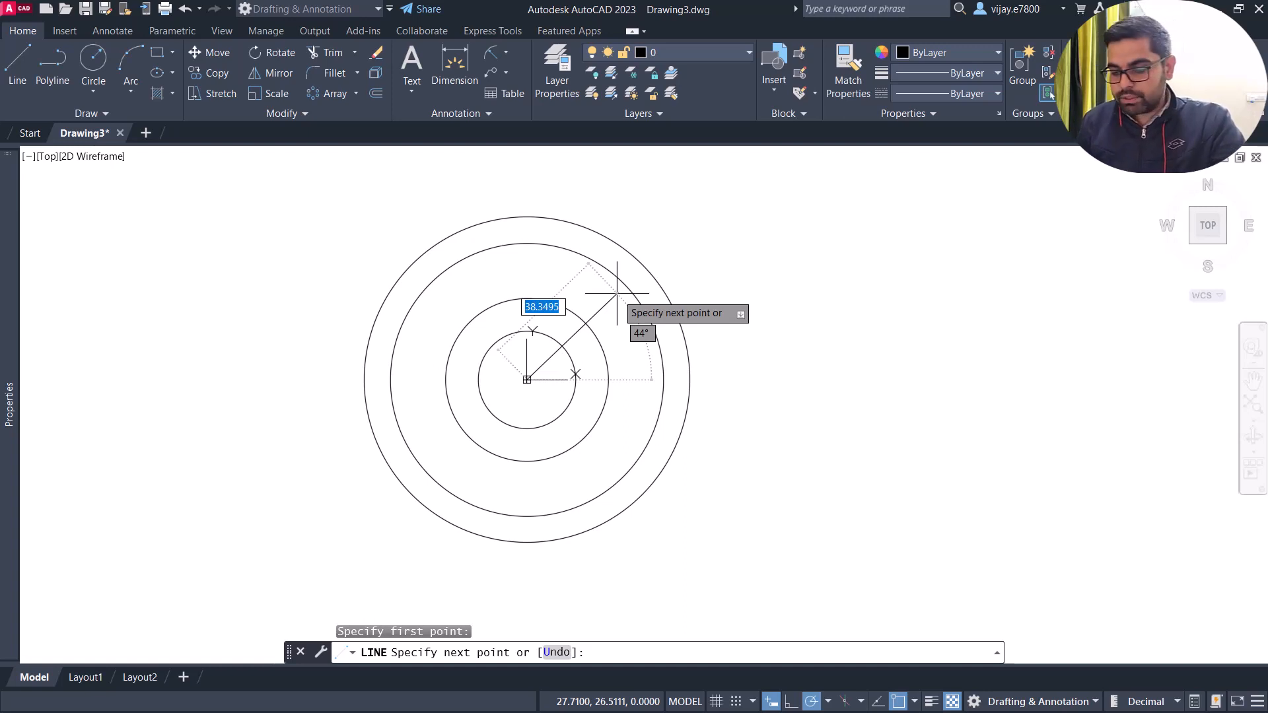
pyautogui.write('<45')
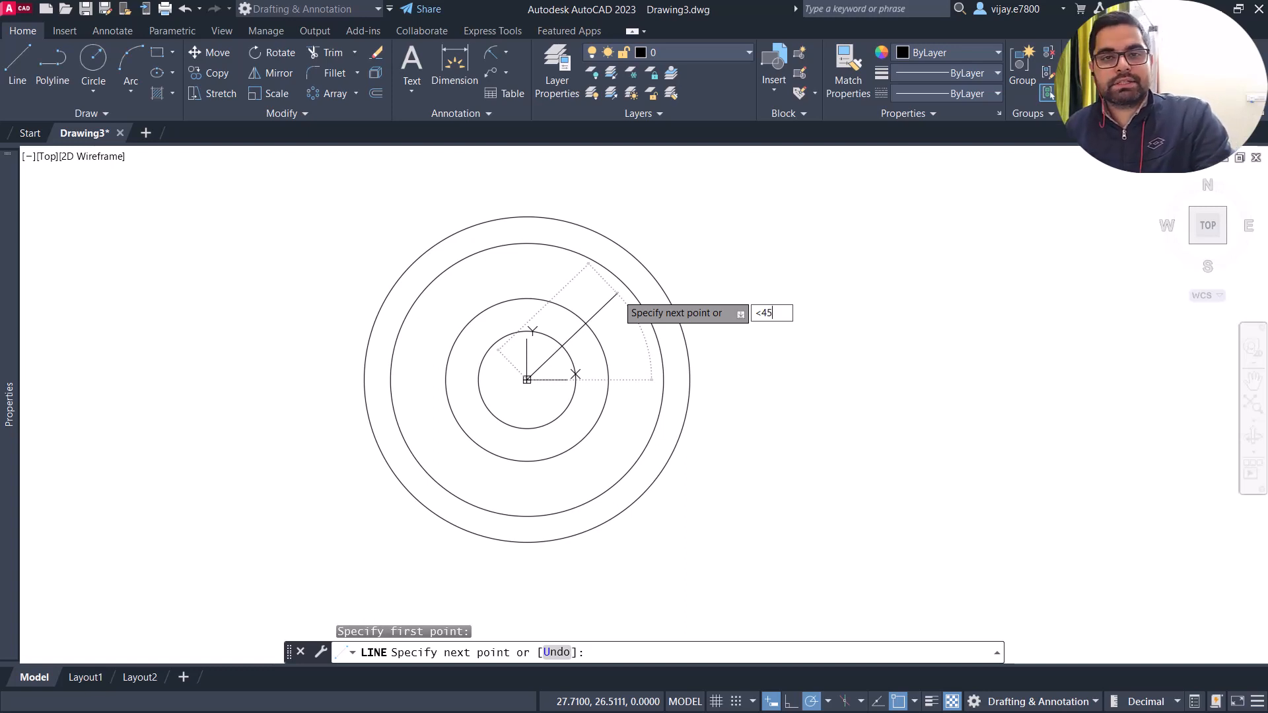
pyautogui.write('<45')
pyautogui.press('Return')
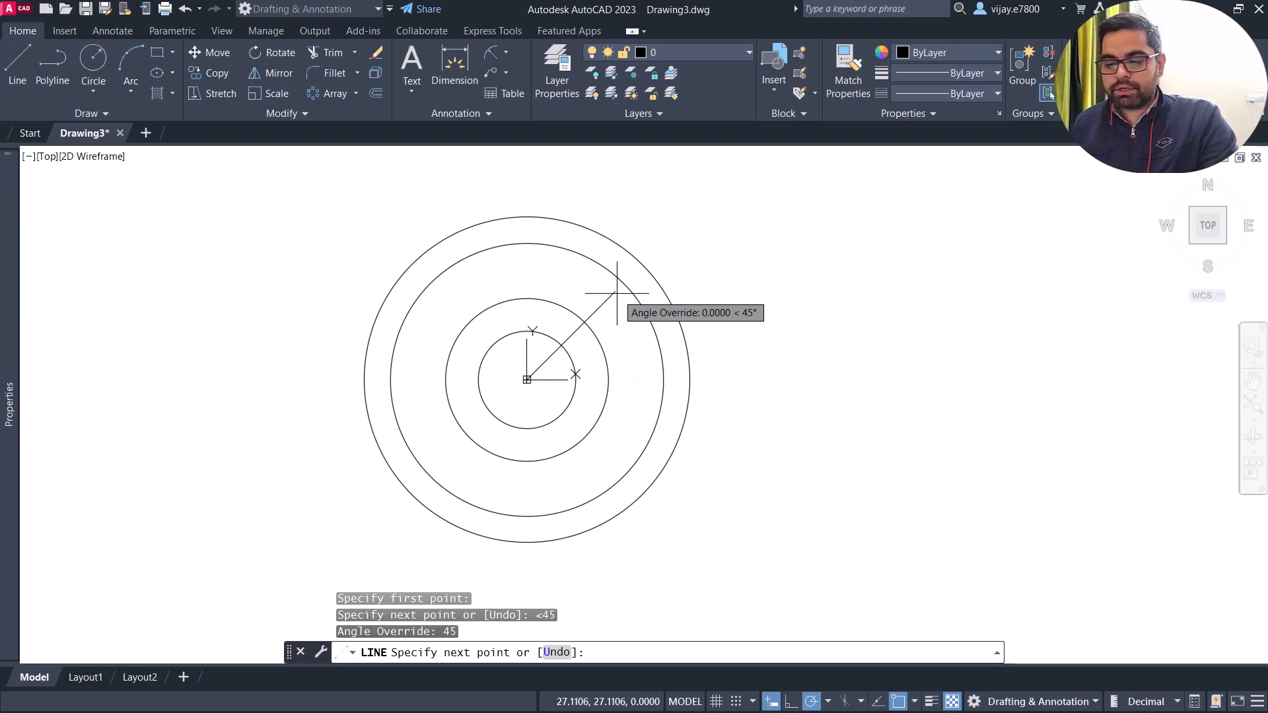
pyautogui.click(680, 218)
pyautogui.rightClick(813, 260)
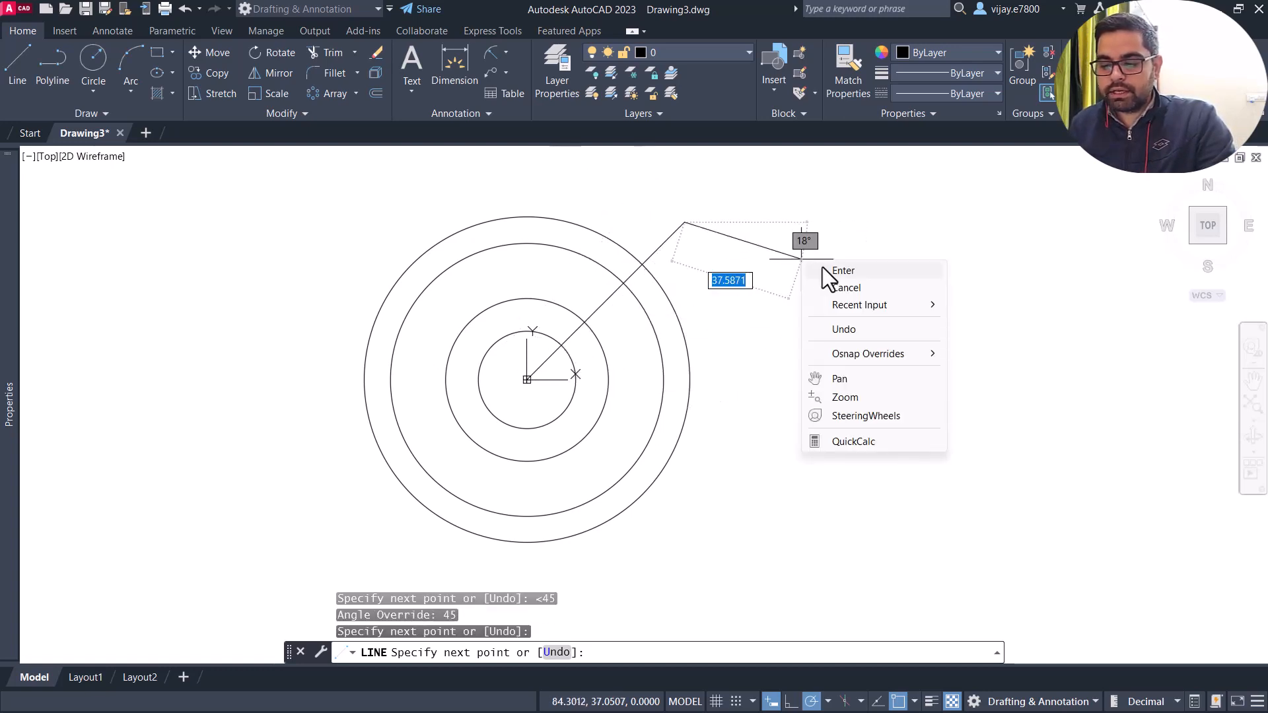
pyautogui.click(823, 267)
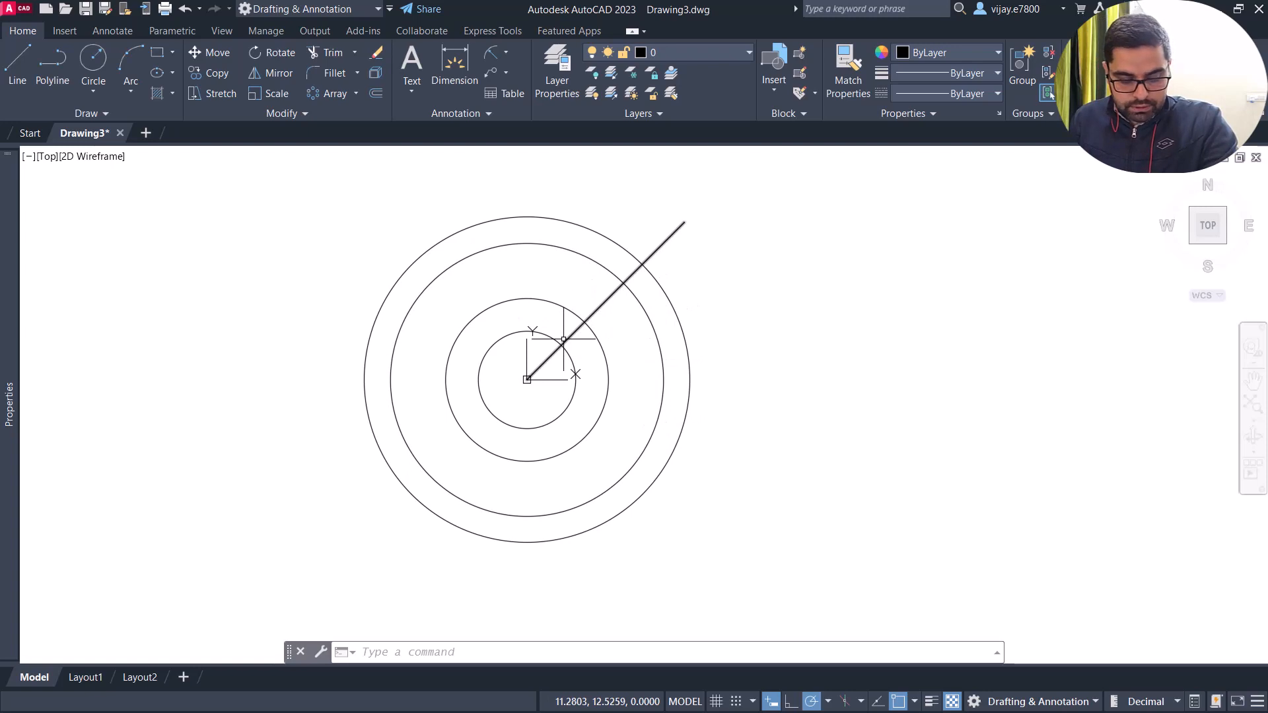
# - Offset the 45° line by 6 to both sides to form the slot edges
pyautogui.scroll(2, 564, 339)
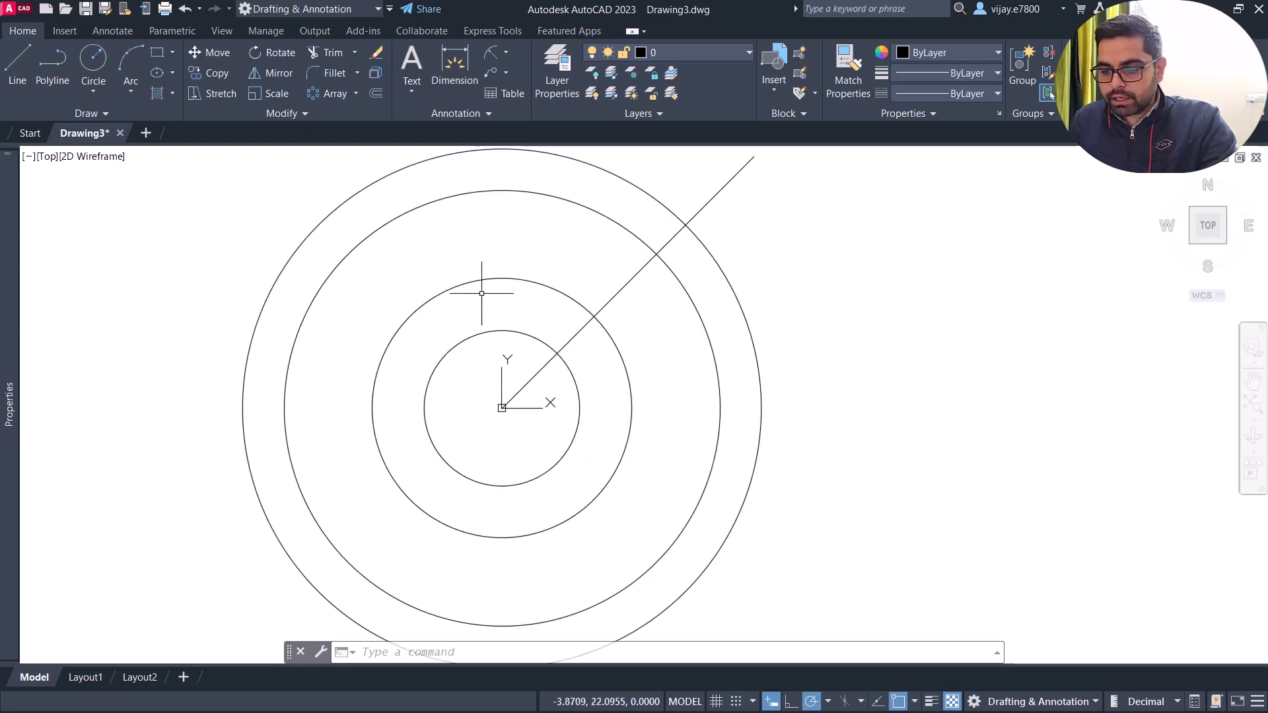
pyautogui.click(373, 93)
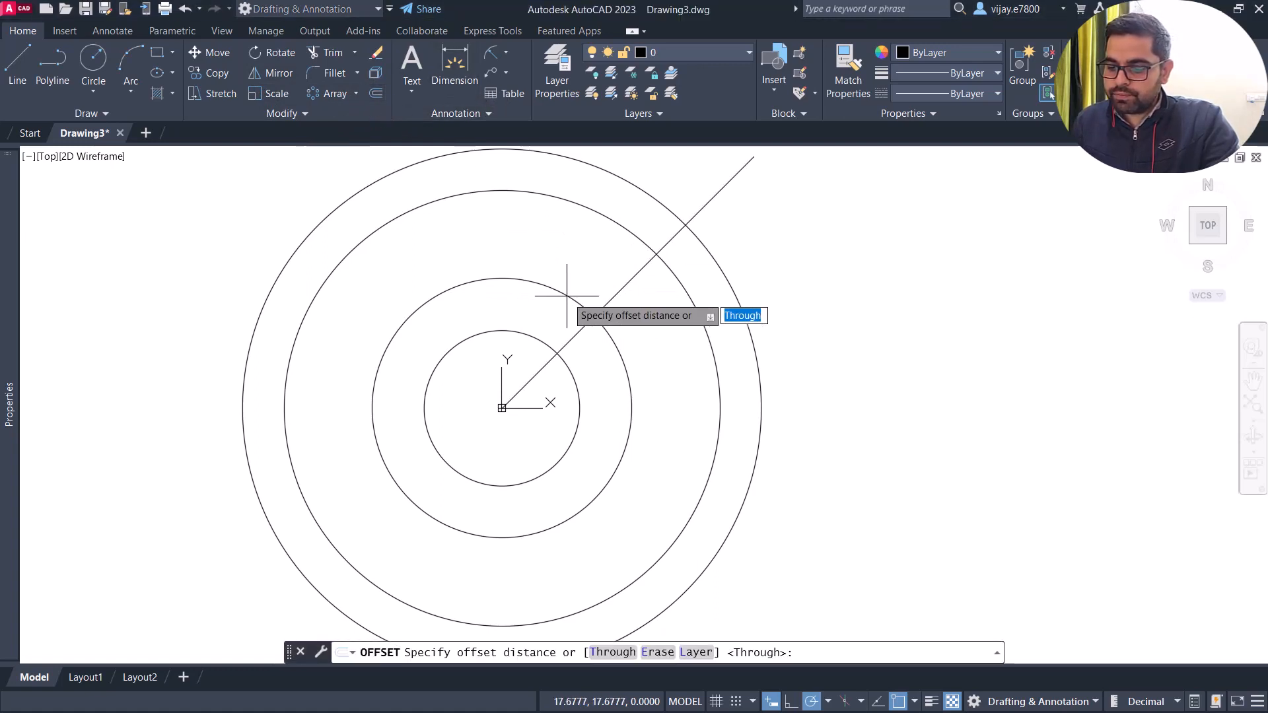
pyautogui.write('6')
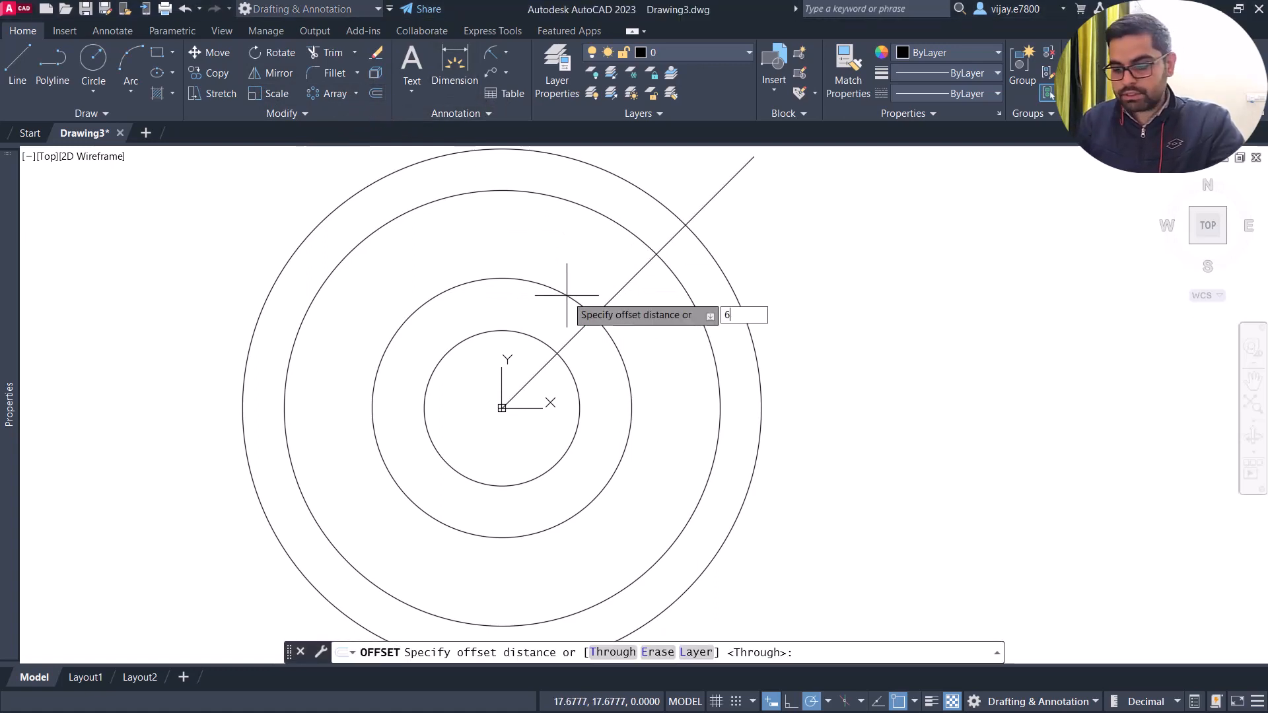
pyautogui.press('Return')
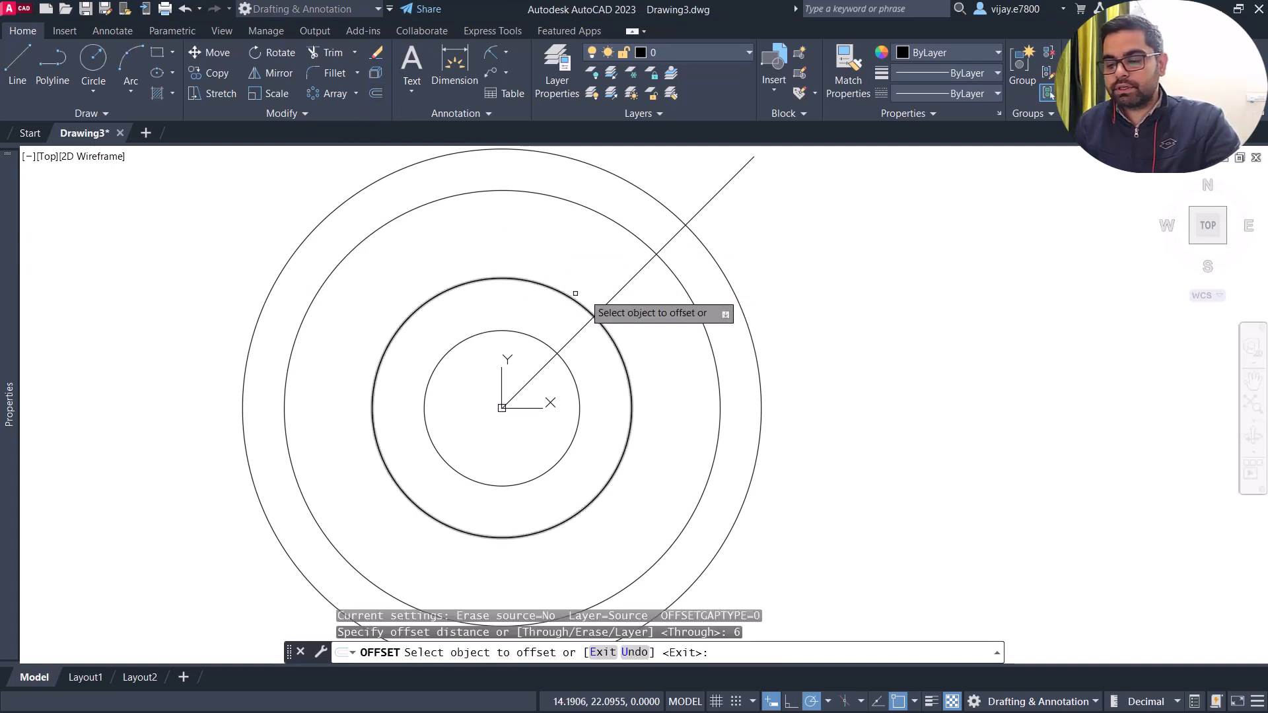
pyautogui.click(635, 276)
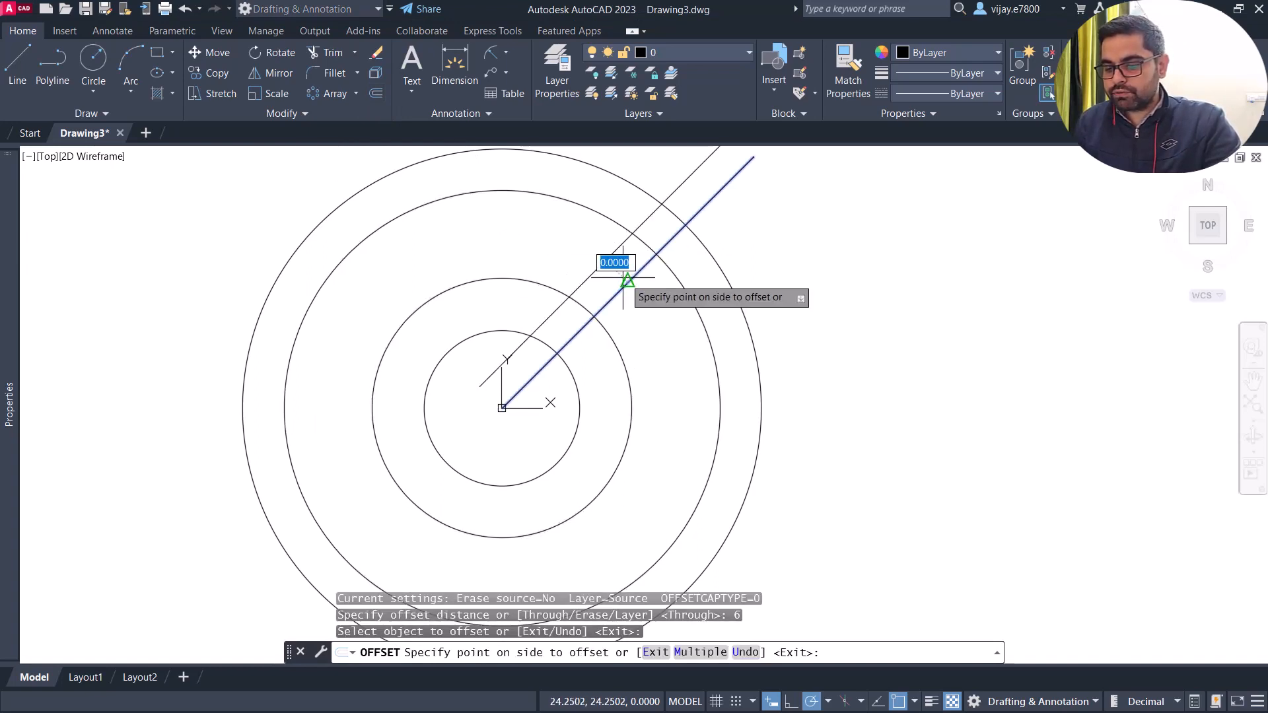
pyautogui.click(615, 270)
pyautogui.click(635, 275)
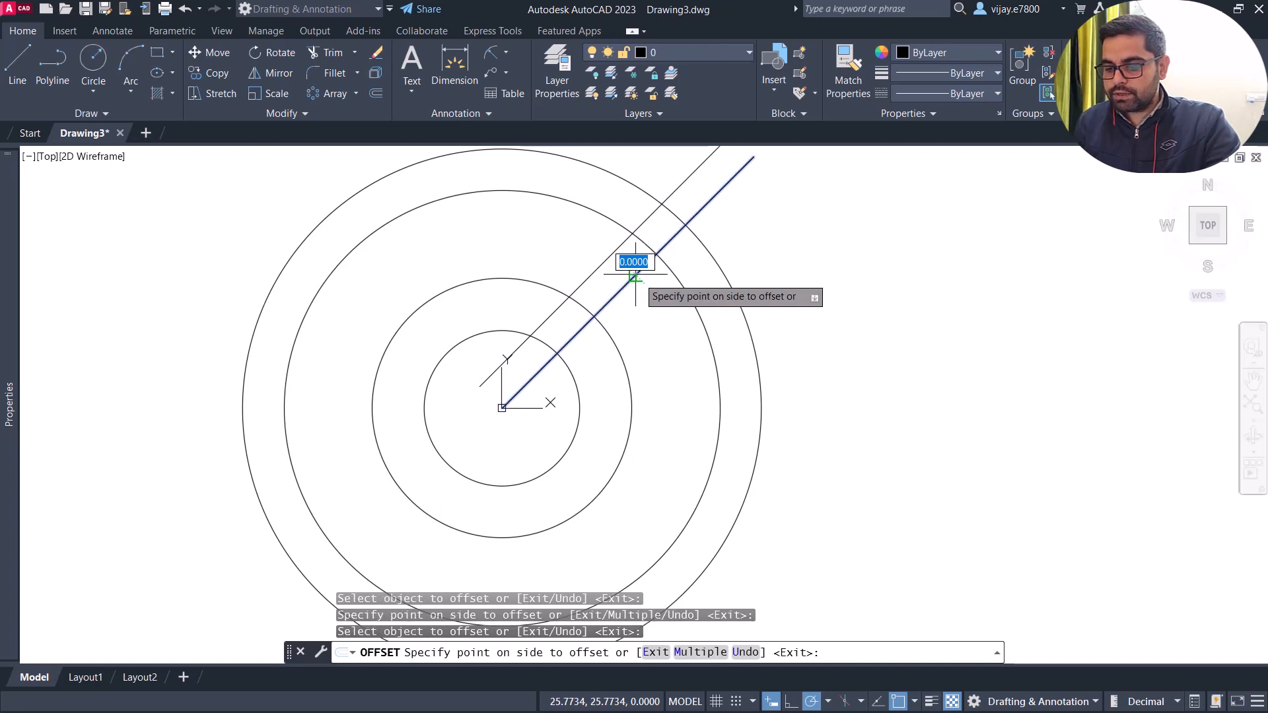
pyautogui.click(653, 290)
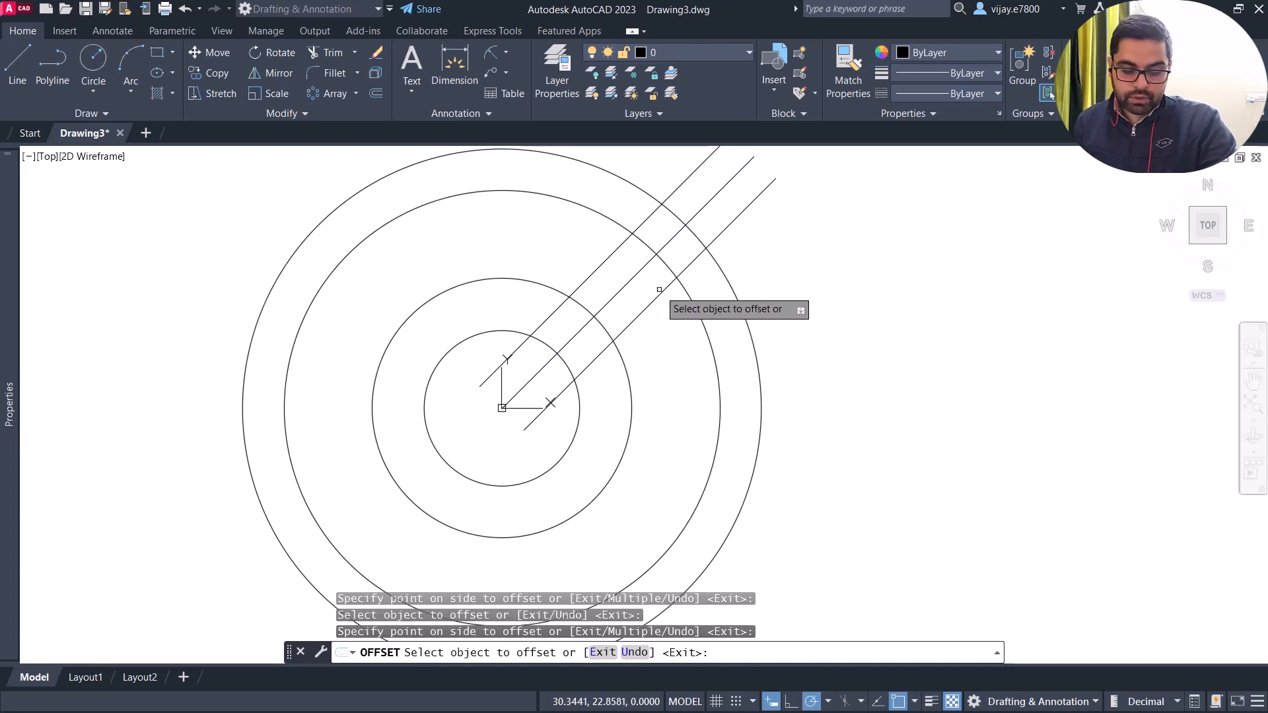
# - Trim away the parts of the three parallel lines that extend beyond the radius 42 circle
pyautogui.click(328, 52)
pyautogui.click(635, 205)
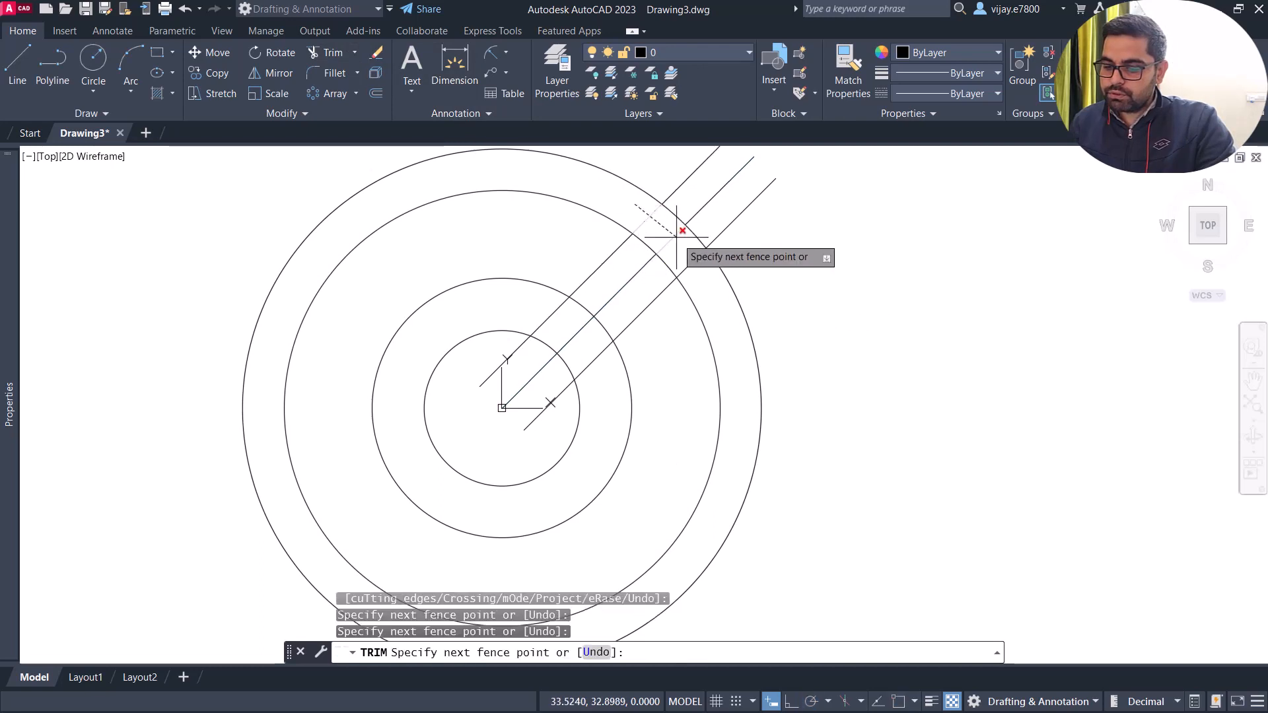
pyautogui.click(700, 274)
pyautogui.click(665, 169)
pyautogui.click(777, 252)
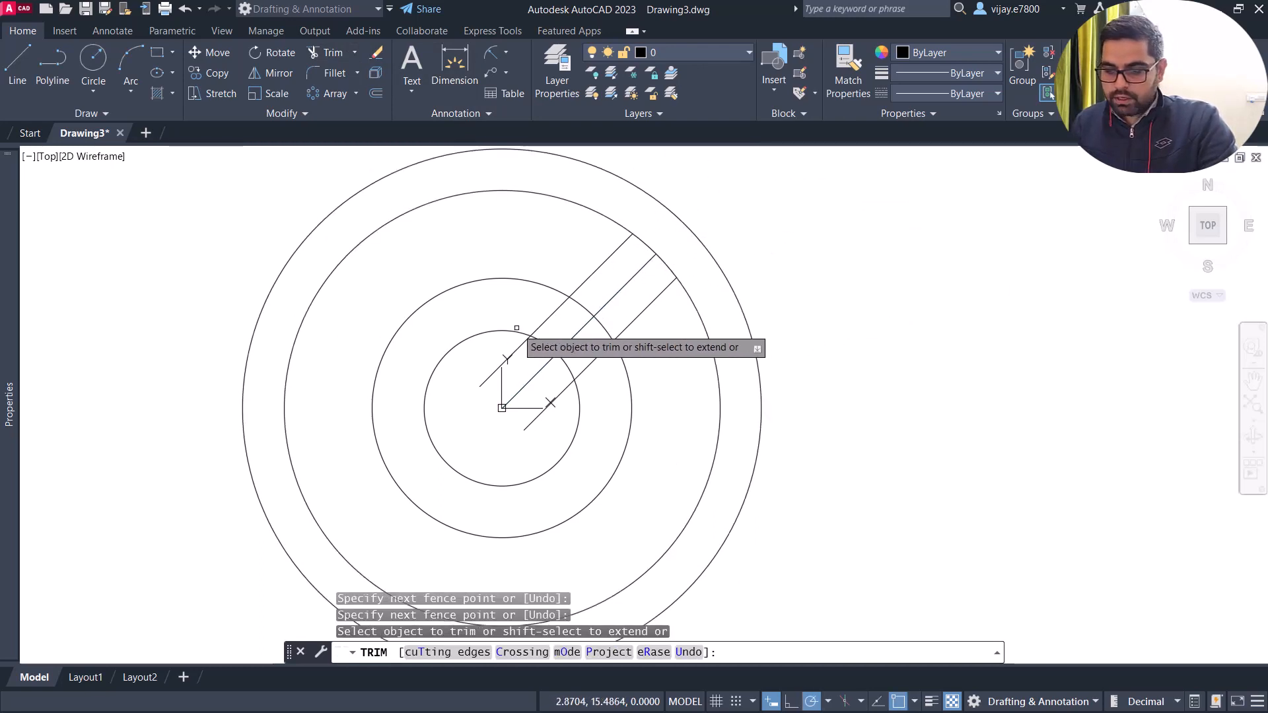
# - Trim the three parallel slanted lines between the innermost circle and the second circle
pyautogui.click(531, 312)
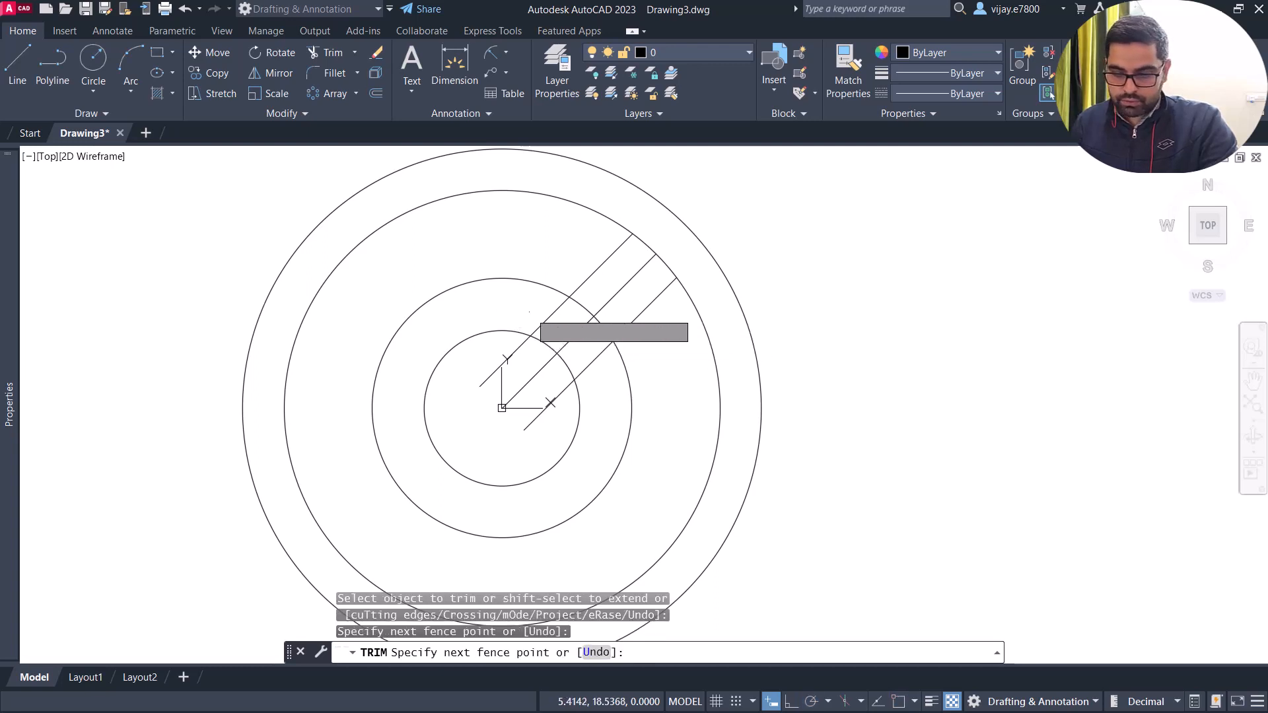
pyautogui.click(596, 365)
pyautogui.press('Return')
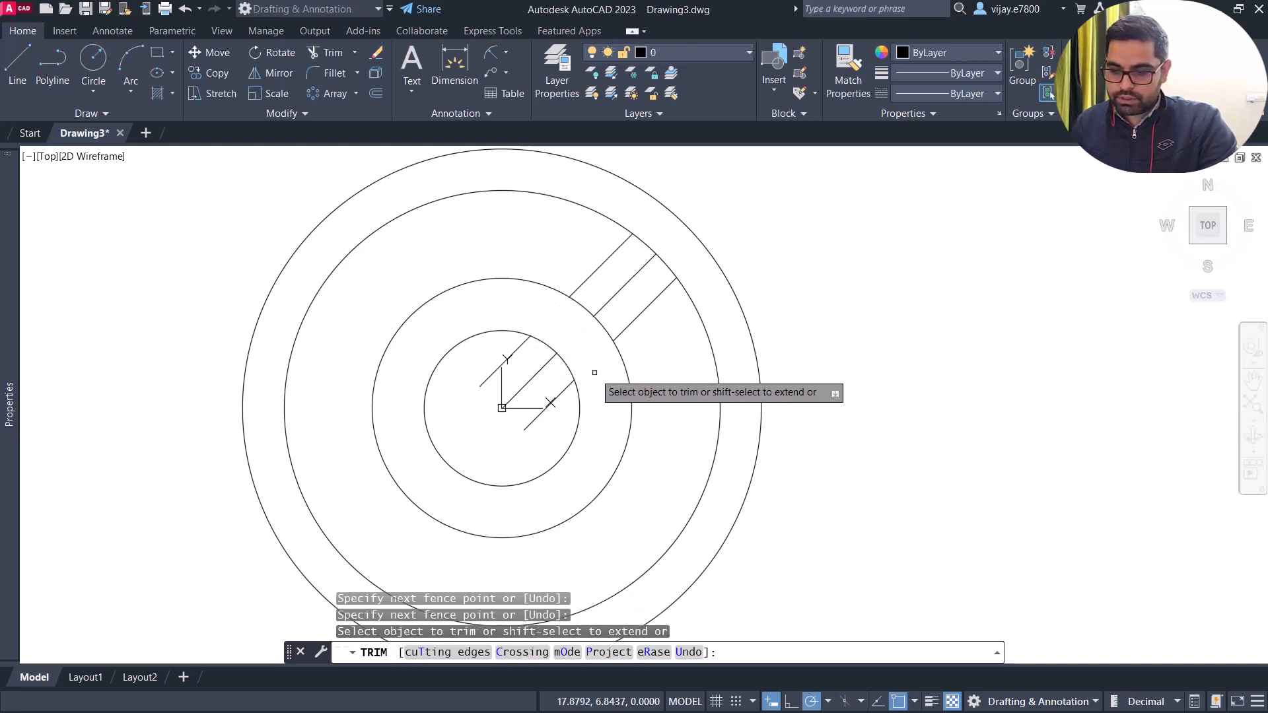
# - Trim away the slot's middle line, the second circle's arc across the slot mouth, and the leftover line pieces inside the innermost circle
pyautogui.click(595, 310)
pyautogui.click(594, 309)
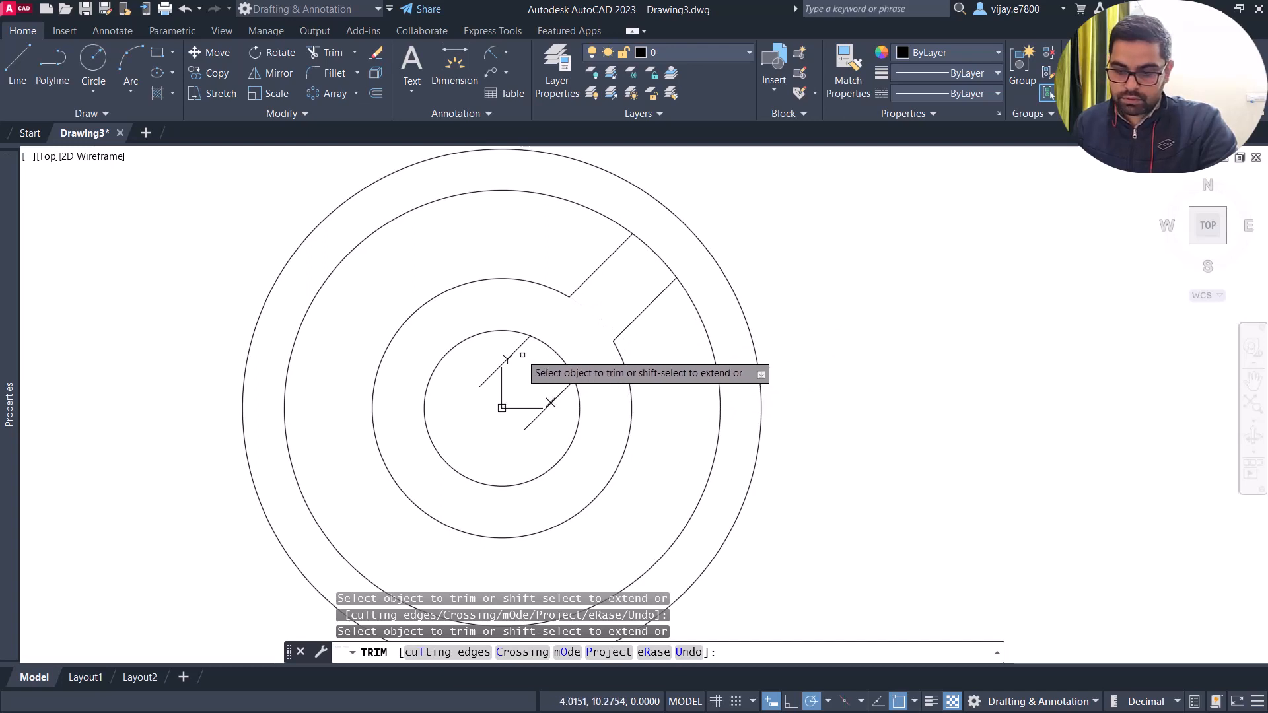
pyautogui.click(521, 349)
pyautogui.press('Return')
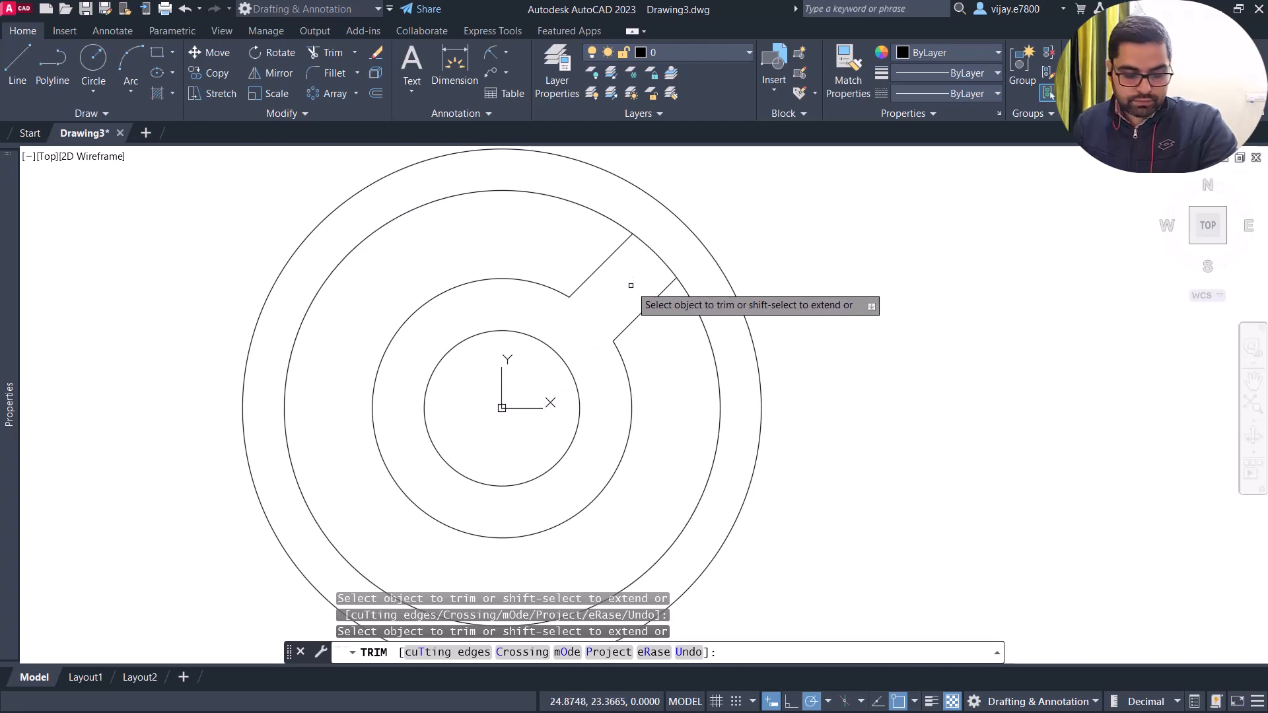
# - Trim the radius 42 circle outside the slot, keeping only the arc that closes the slot's outer end
pyautogui.click(605, 218)
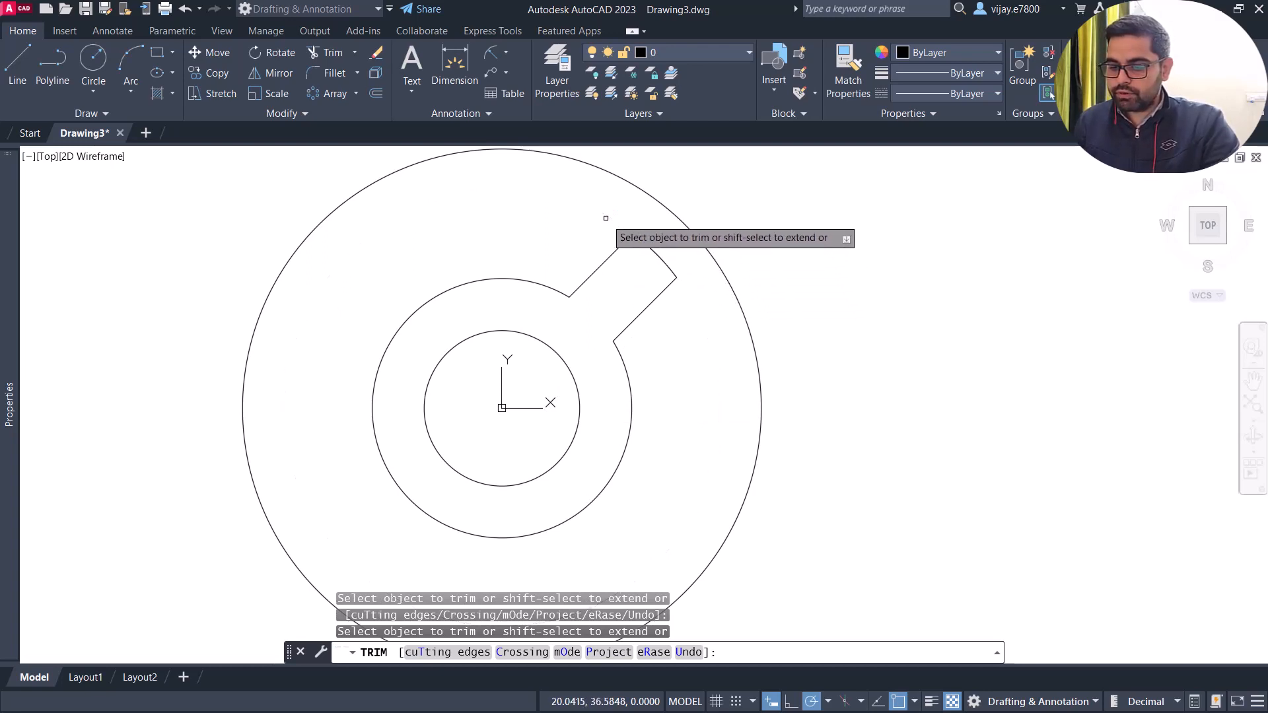
pyautogui.rightClick(887, 318)
pyautogui.click(902, 327)
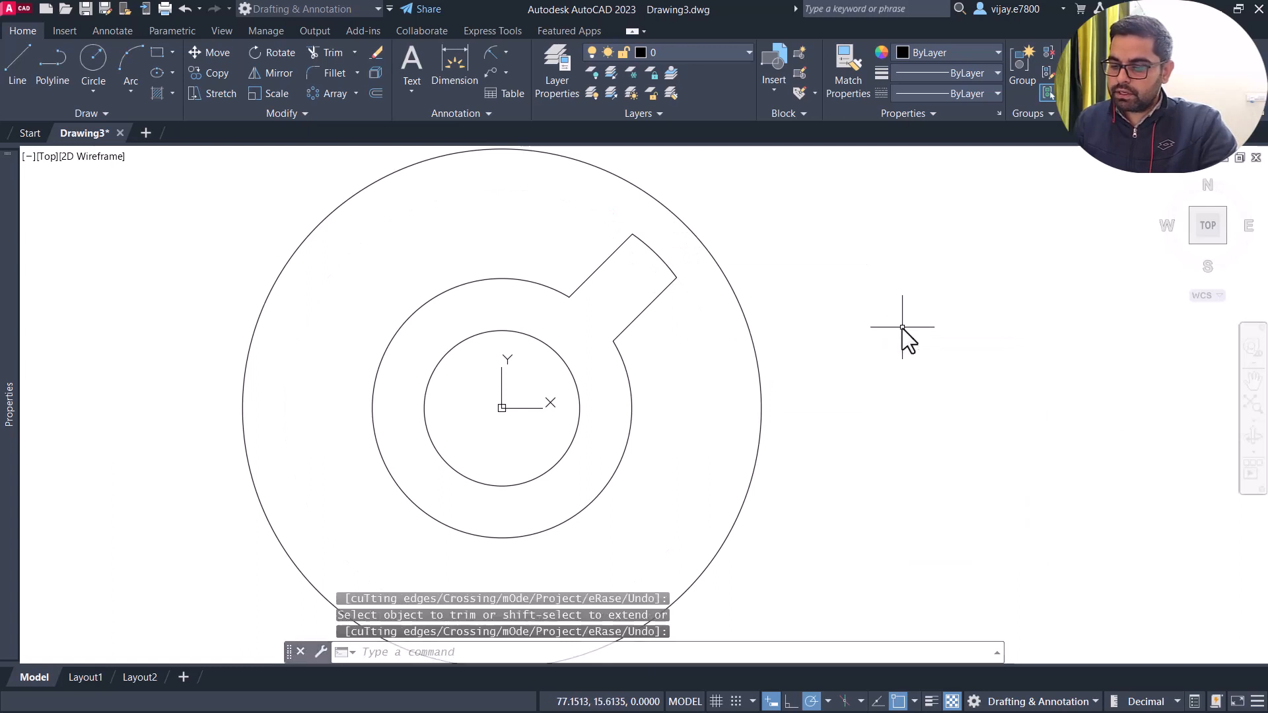
# - Create a polar array of the slot's two edges and end arc around the circles' centre, with 5 items
pyautogui.click(702, 312)
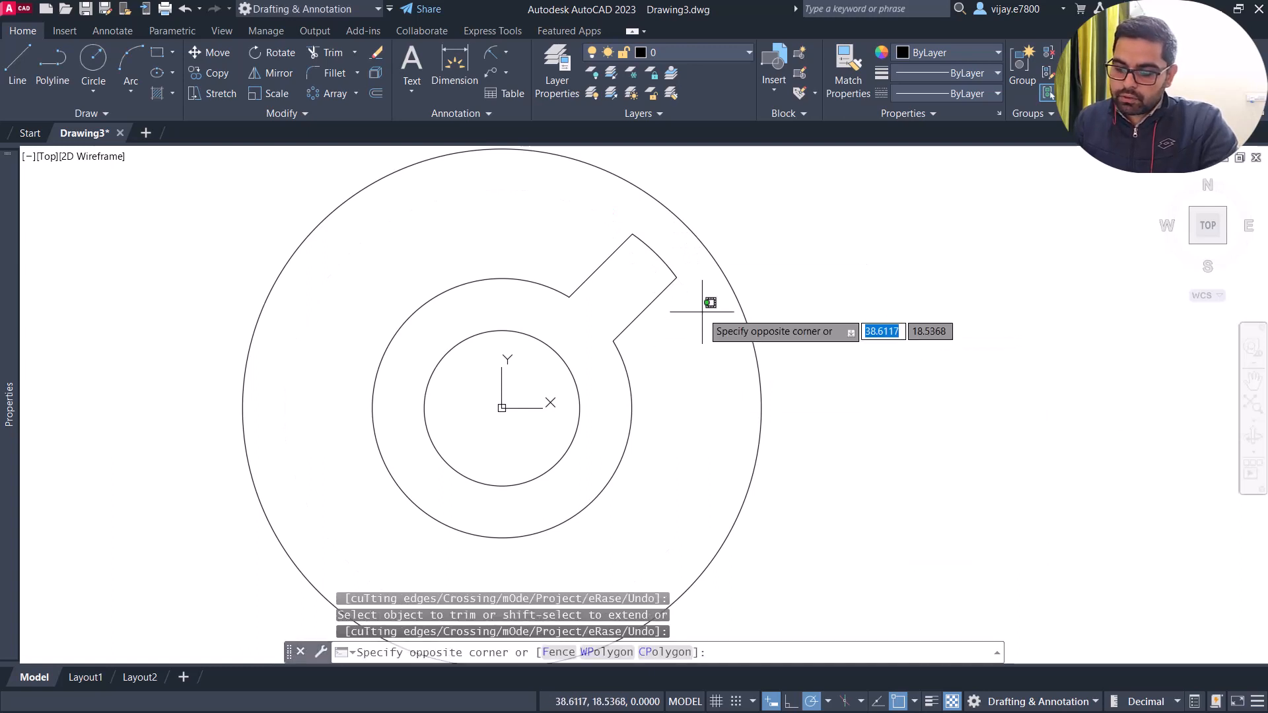
pyautogui.click(582, 256)
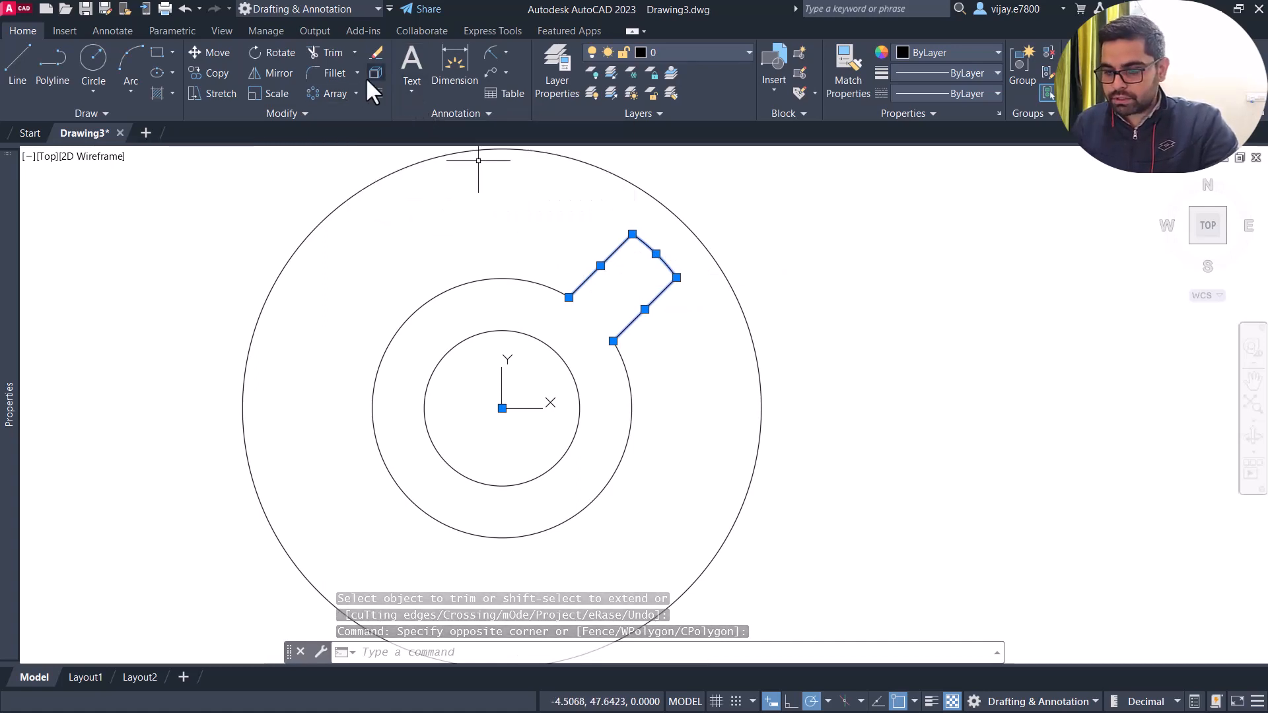
pyautogui.click(355, 94)
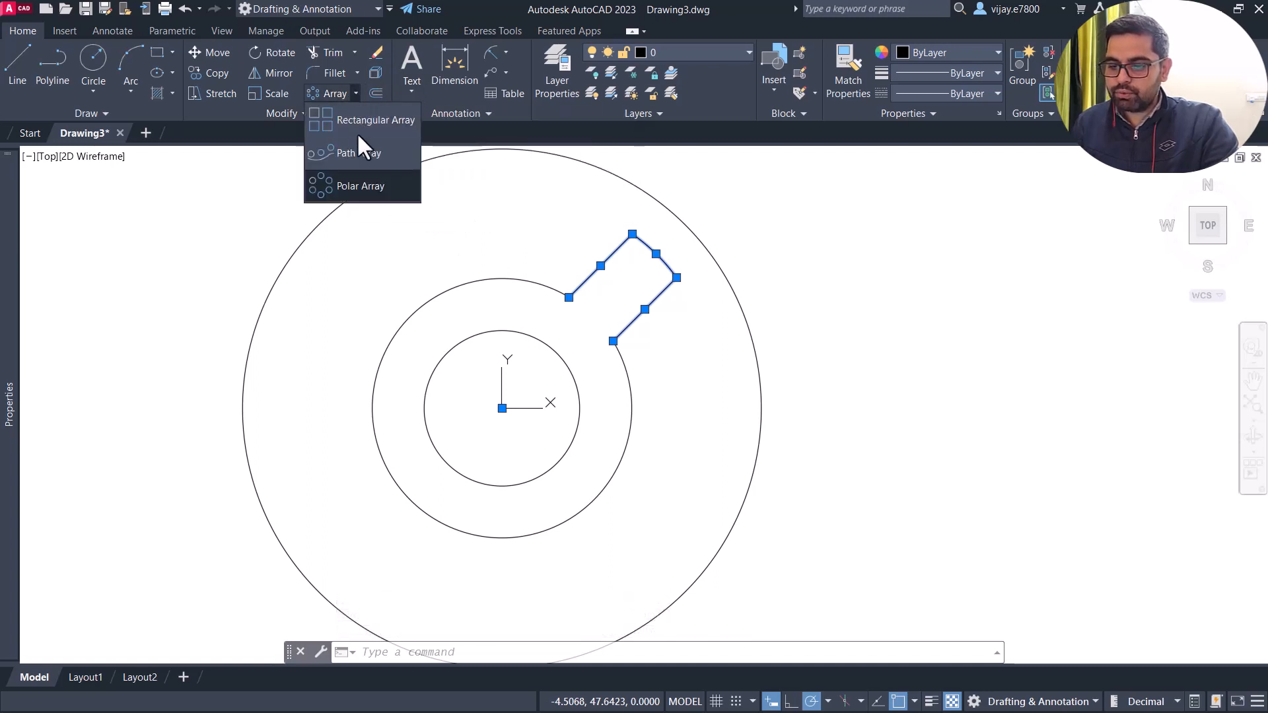
pyautogui.click(361, 183)
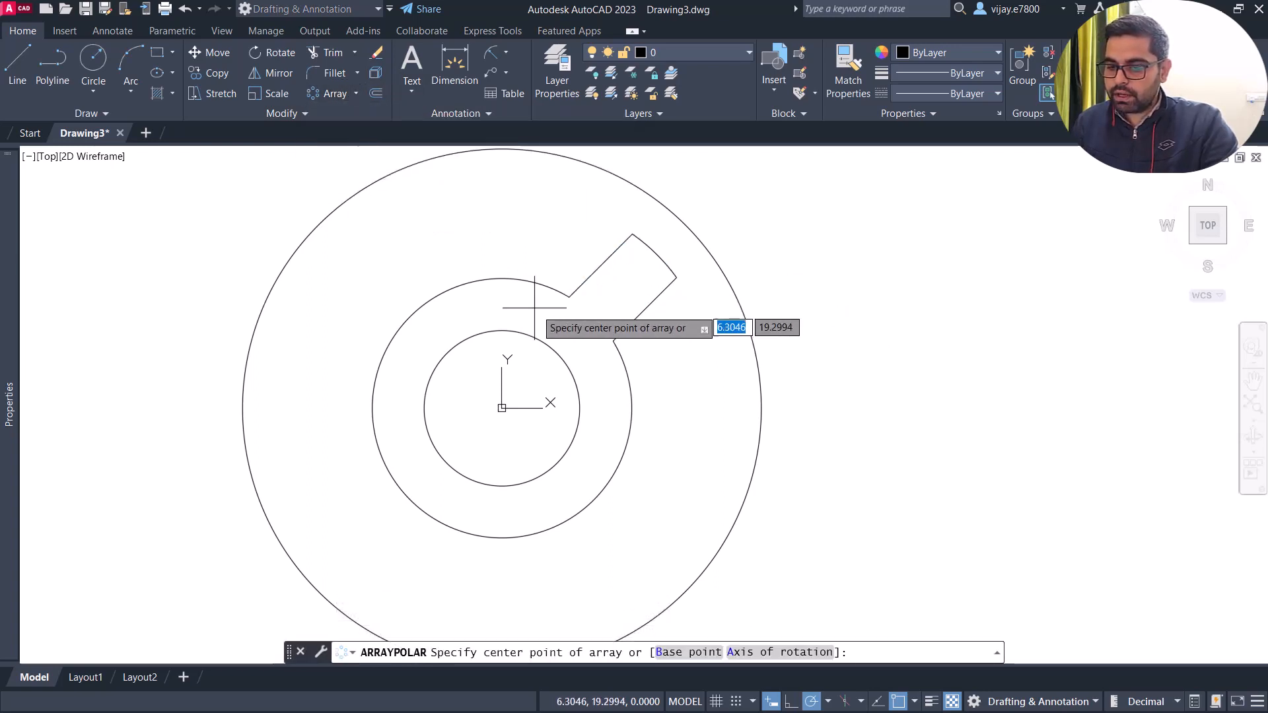
pyautogui.click(502, 408)
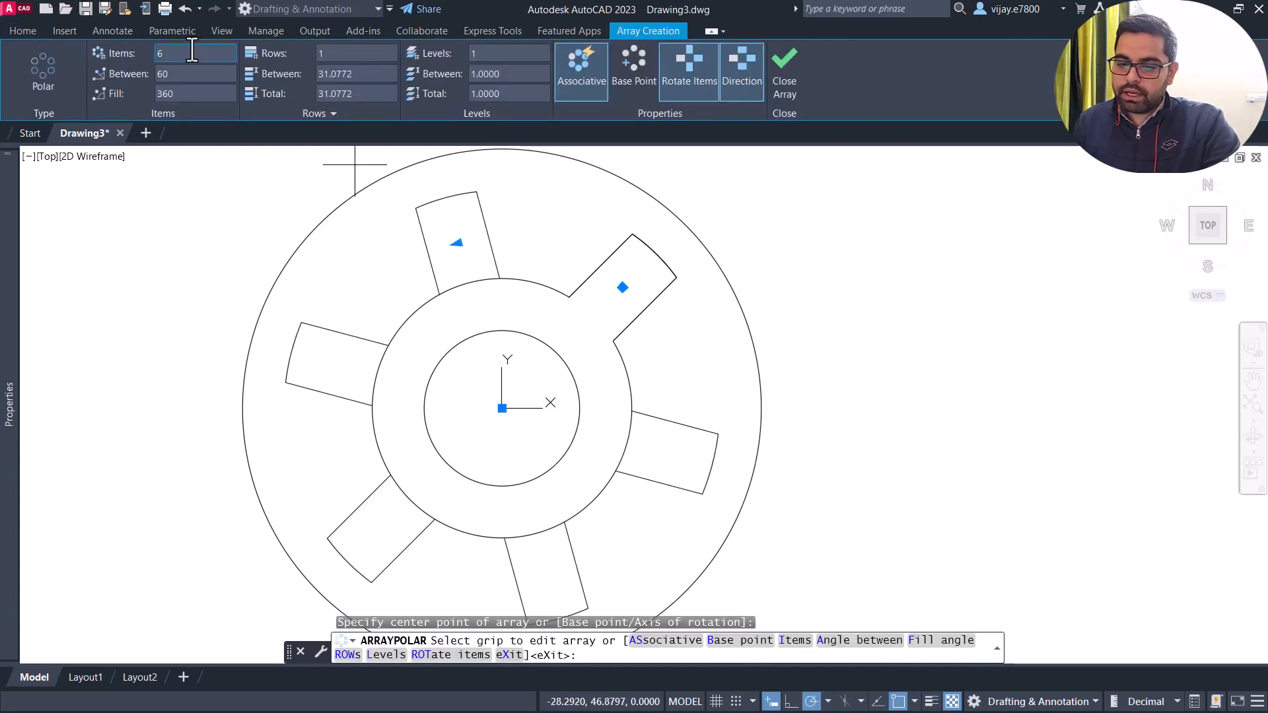
pyautogui.click(151, 53)
pyautogui.write('5')
pyautogui.press('Return')
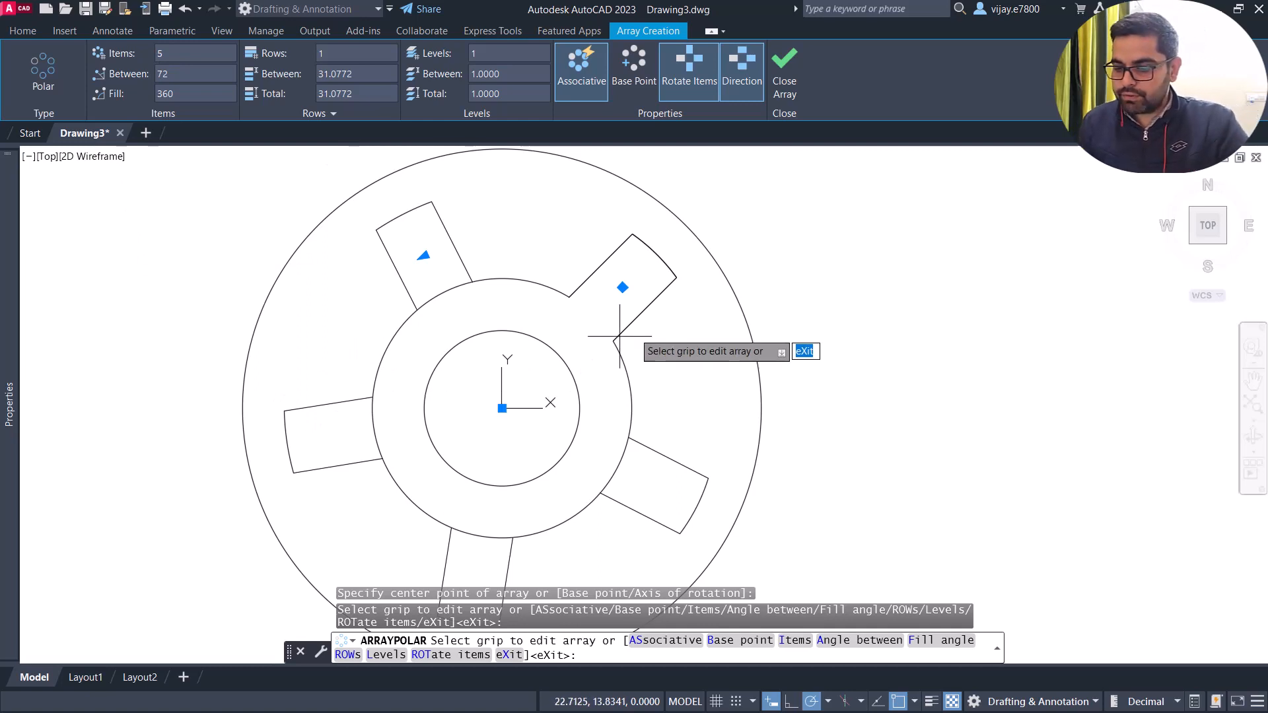
pyautogui.click(785, 71)
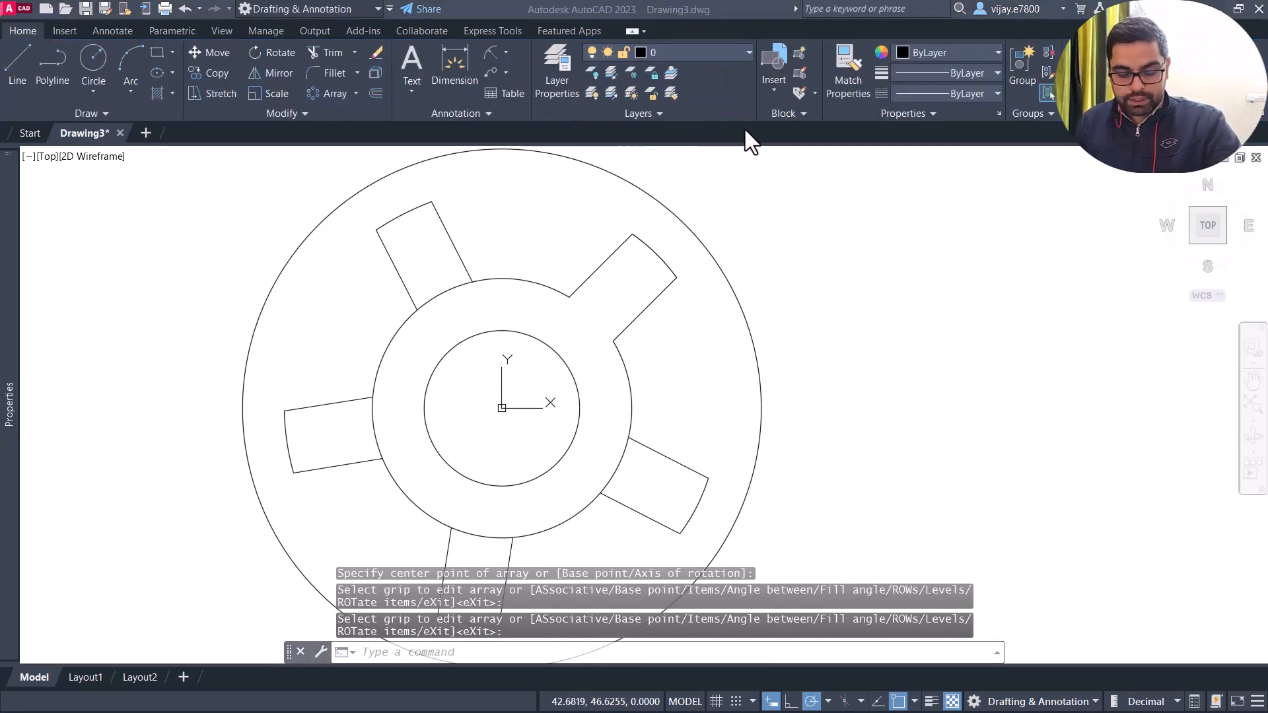
# - Trim the second circle's arcs across the mouths of the four arrayed slots
pyautogui.scroll(-2, 661, 394)
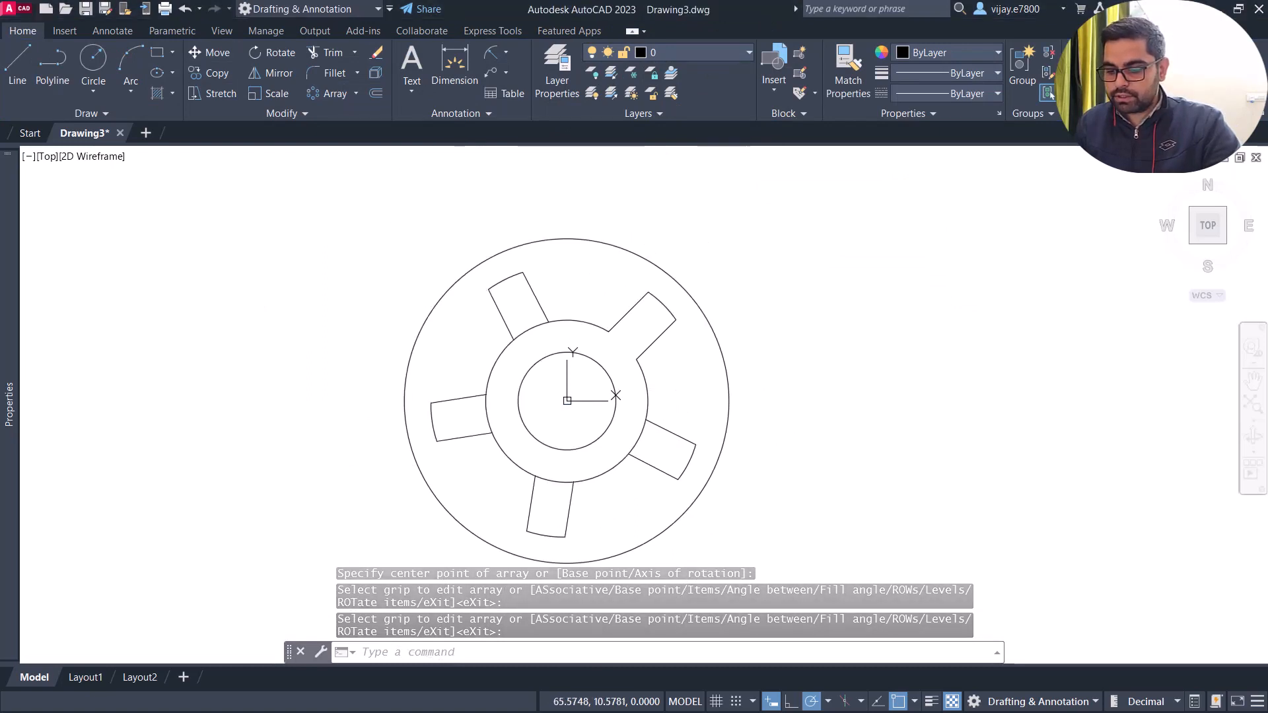
pyautogui.click(330, 53)
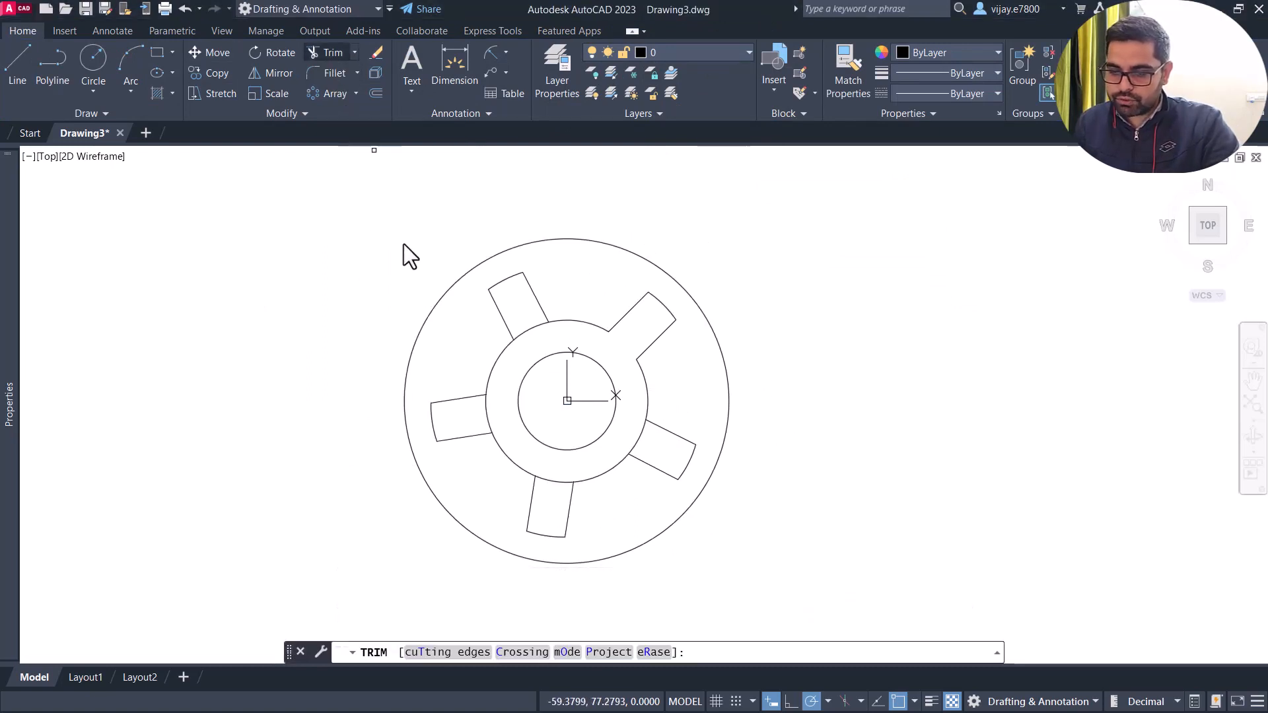
pyautogui.click(493, 412)
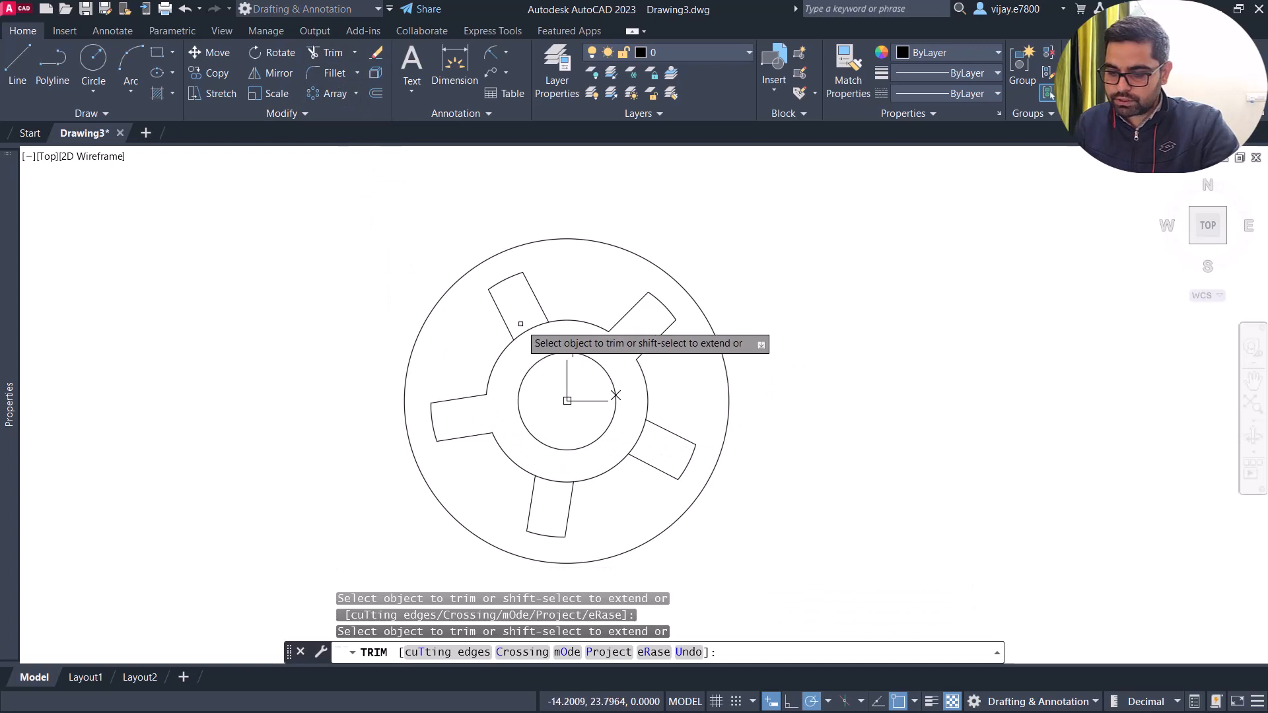
pyautogui.click(545, 480)
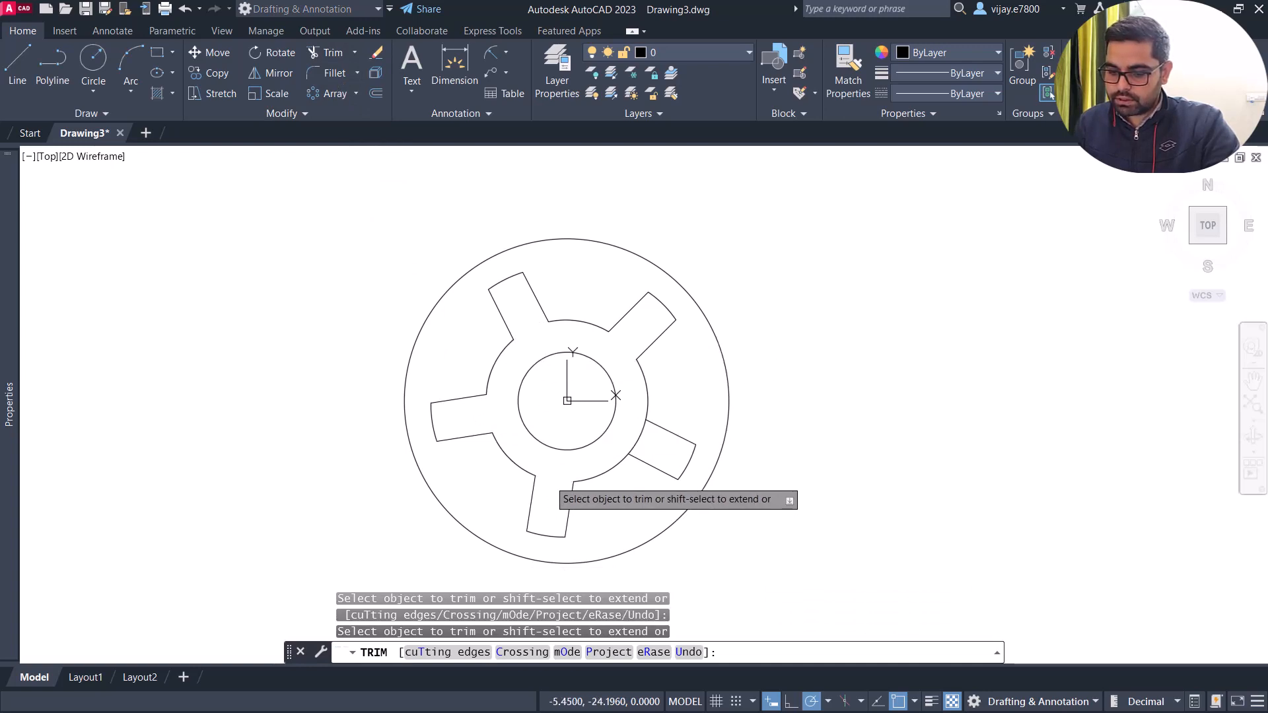
pyautogui.click(638, 431)
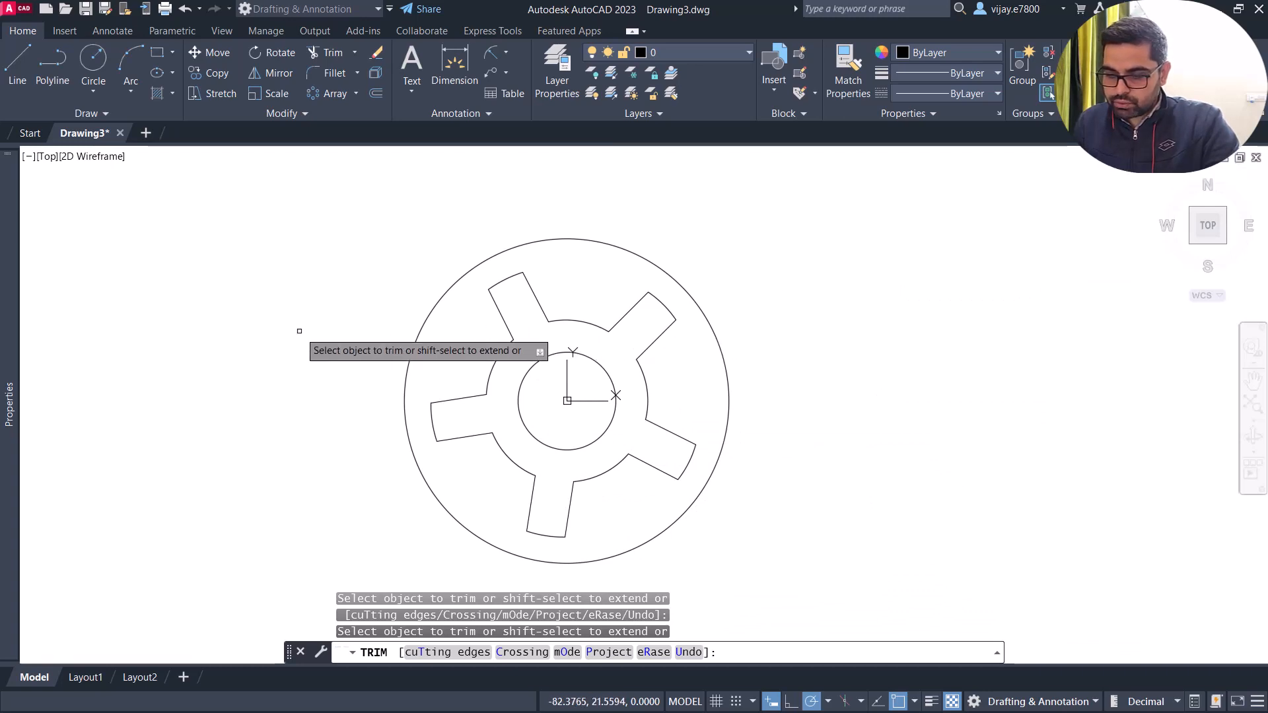
# - Draw a line from the circles' centre 72 horizontally to the right, continuing 30 vertically upward
pyautogui.moveTo(286, 329); pyautogui.dragTo(234, 254, button='middle')
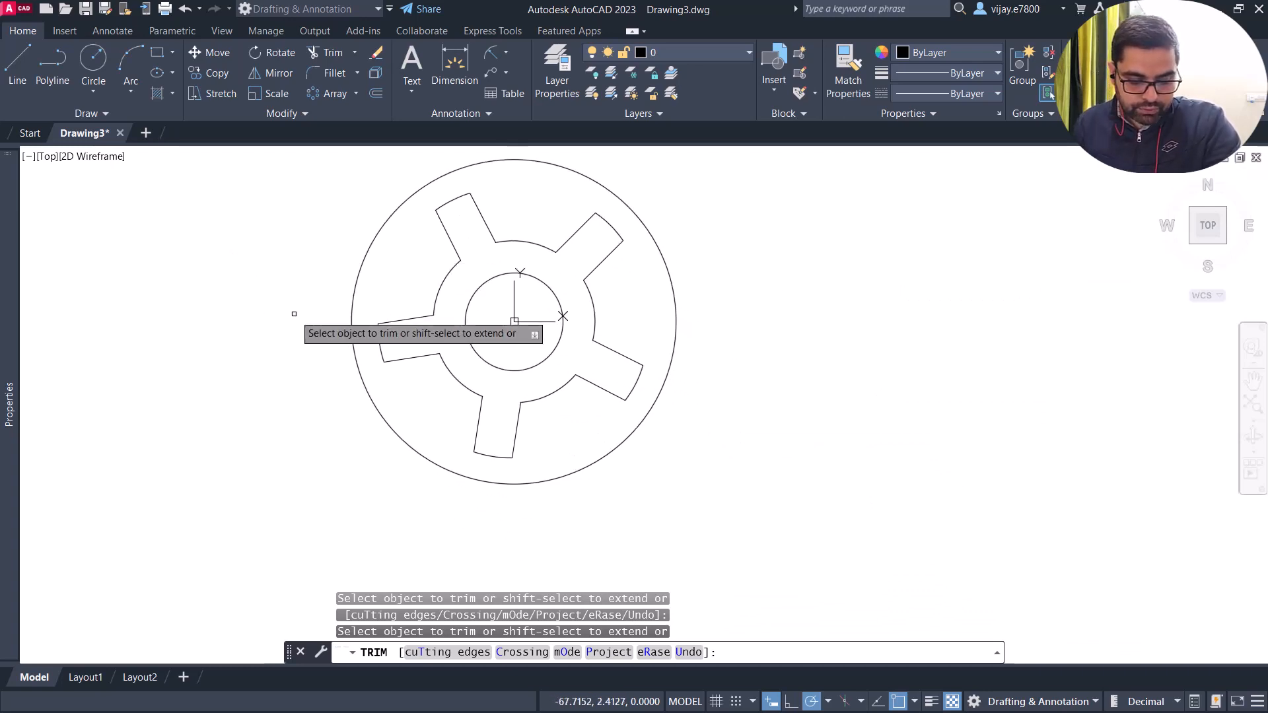
pyautogui.click(16, 66)
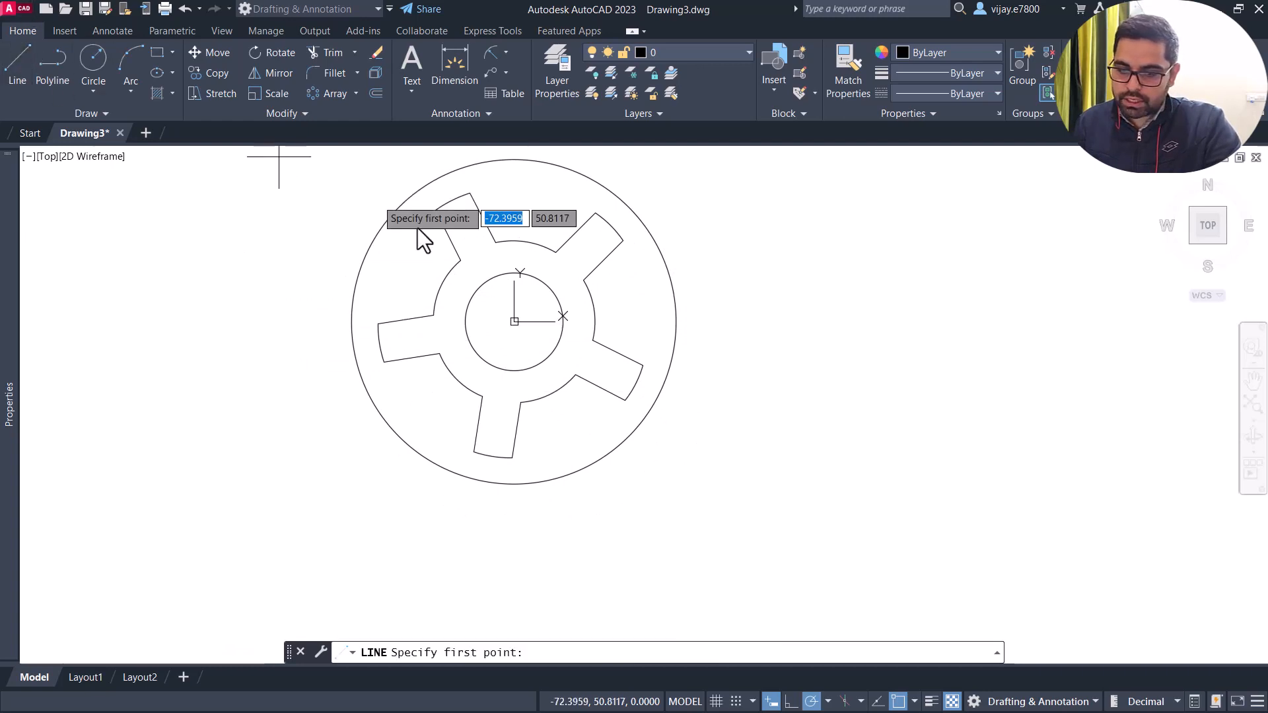
pyautogui.click(515, 322)
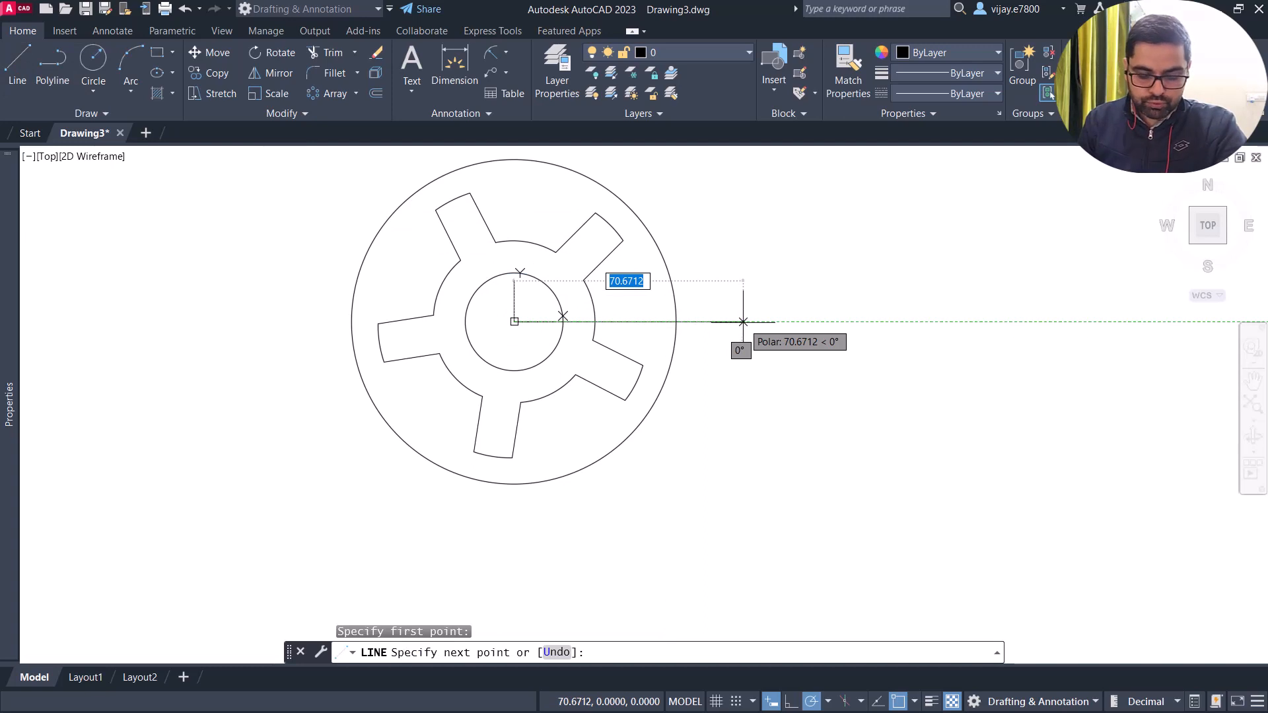
pyautogui.write('72')
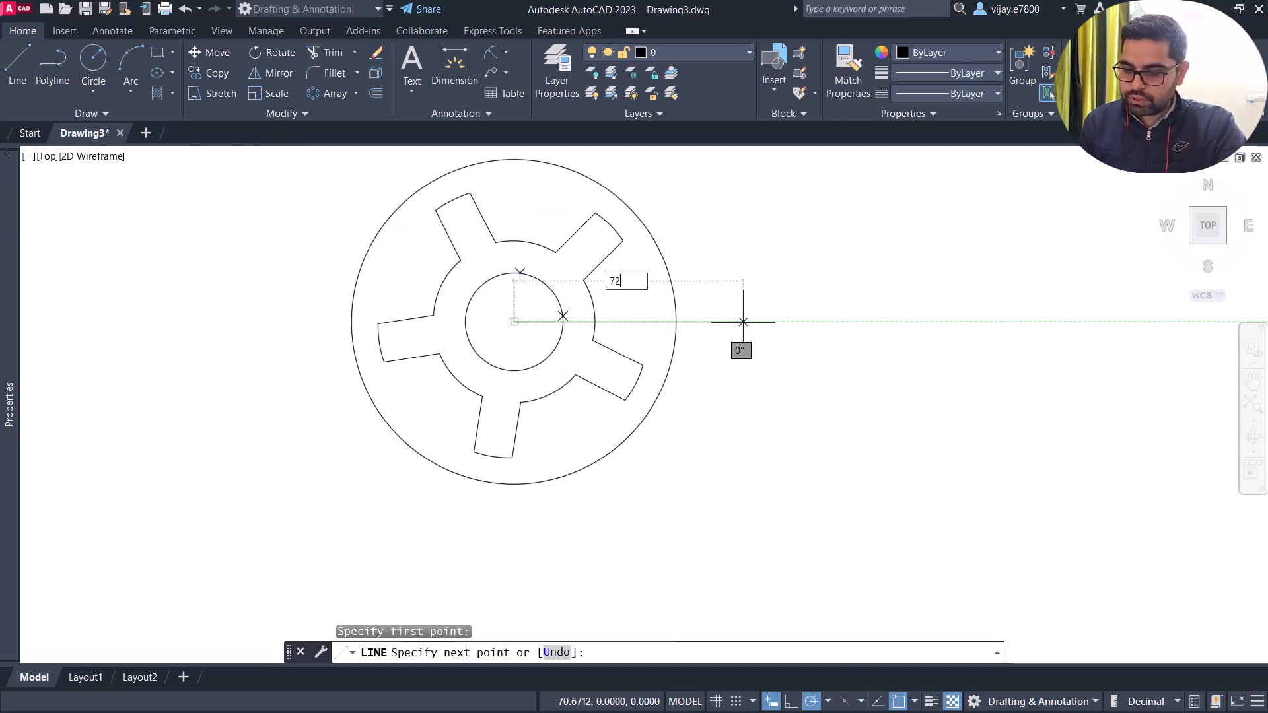
pyautogui.press('Return')
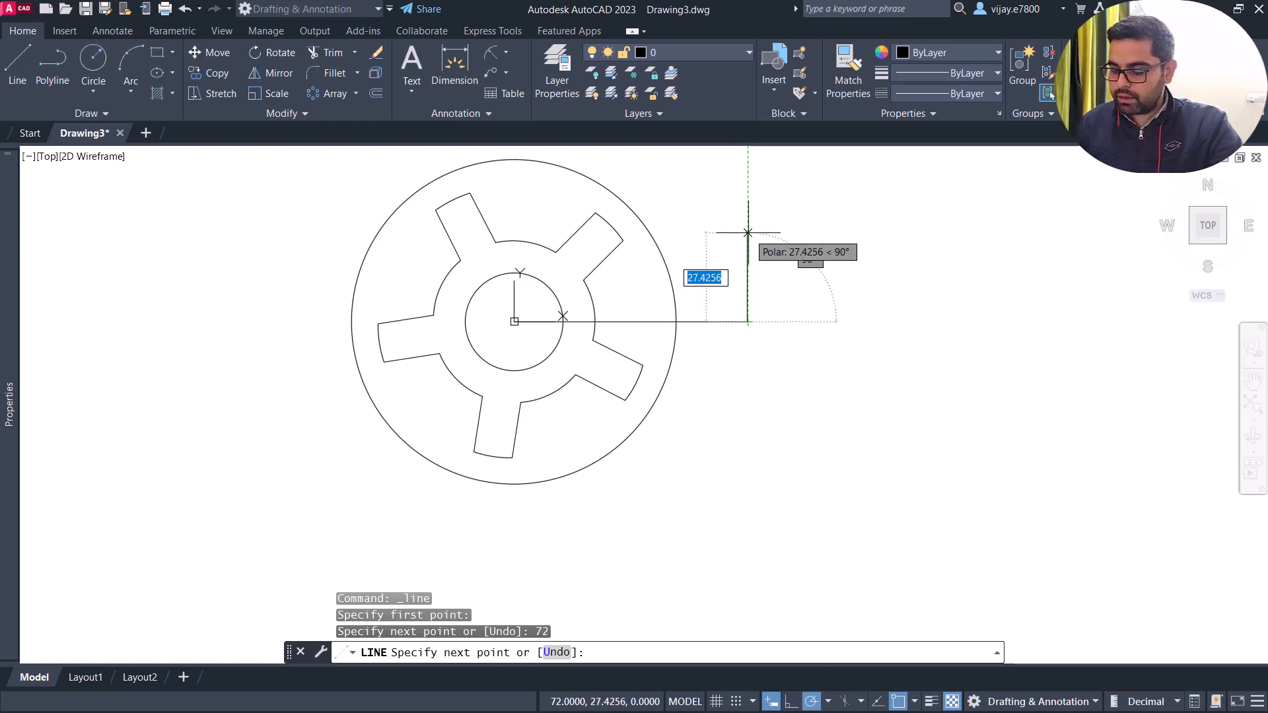
pyautogui.write('30')
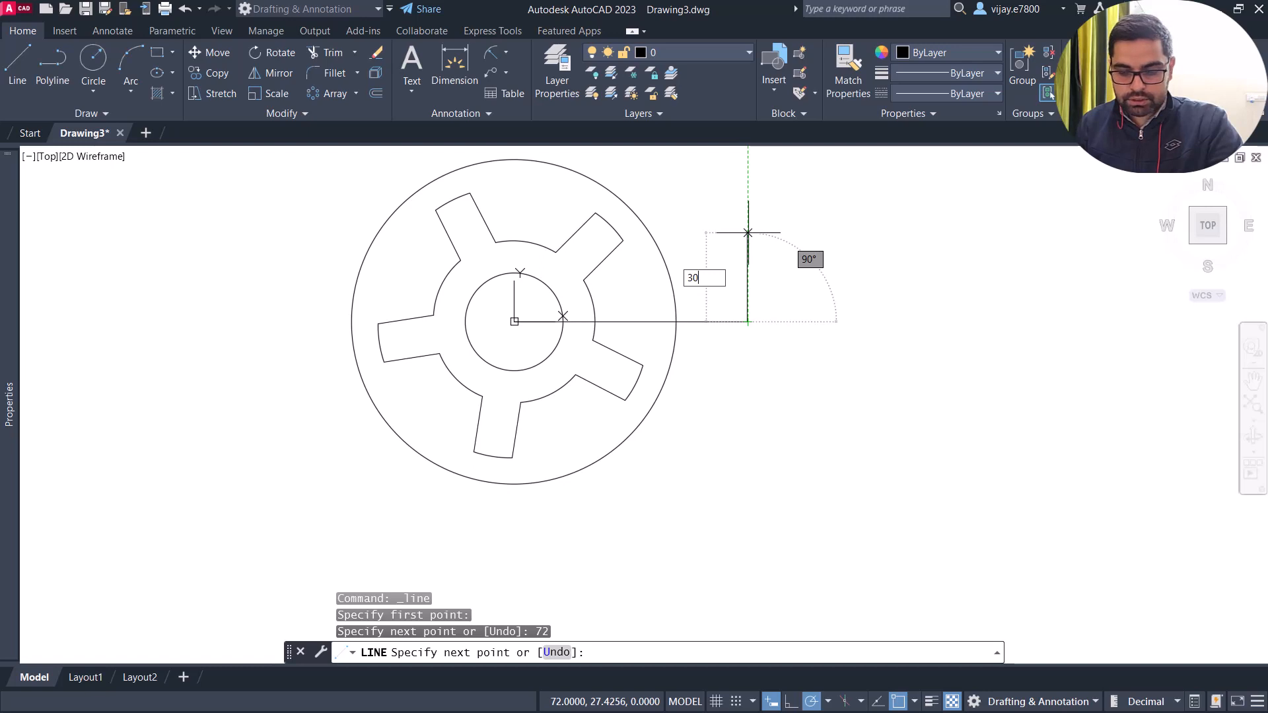
pyautogui.press('Return')
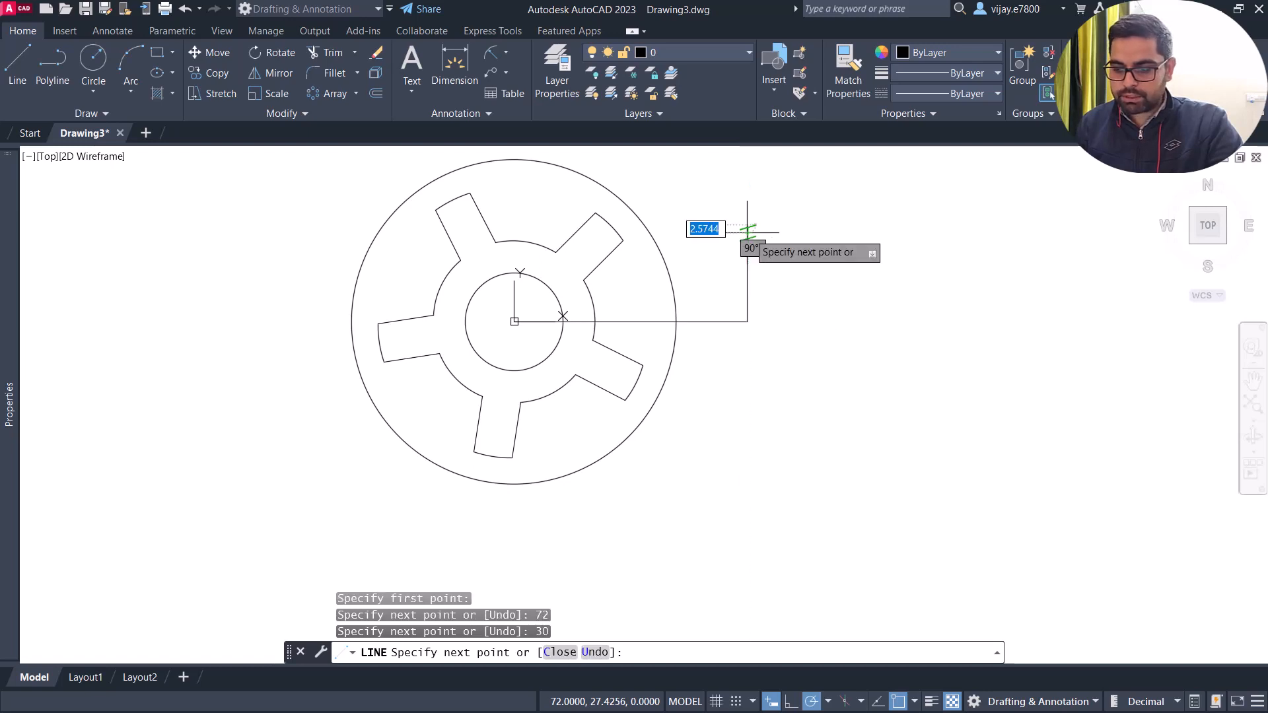
pyautogui.rightClick(826, 244)
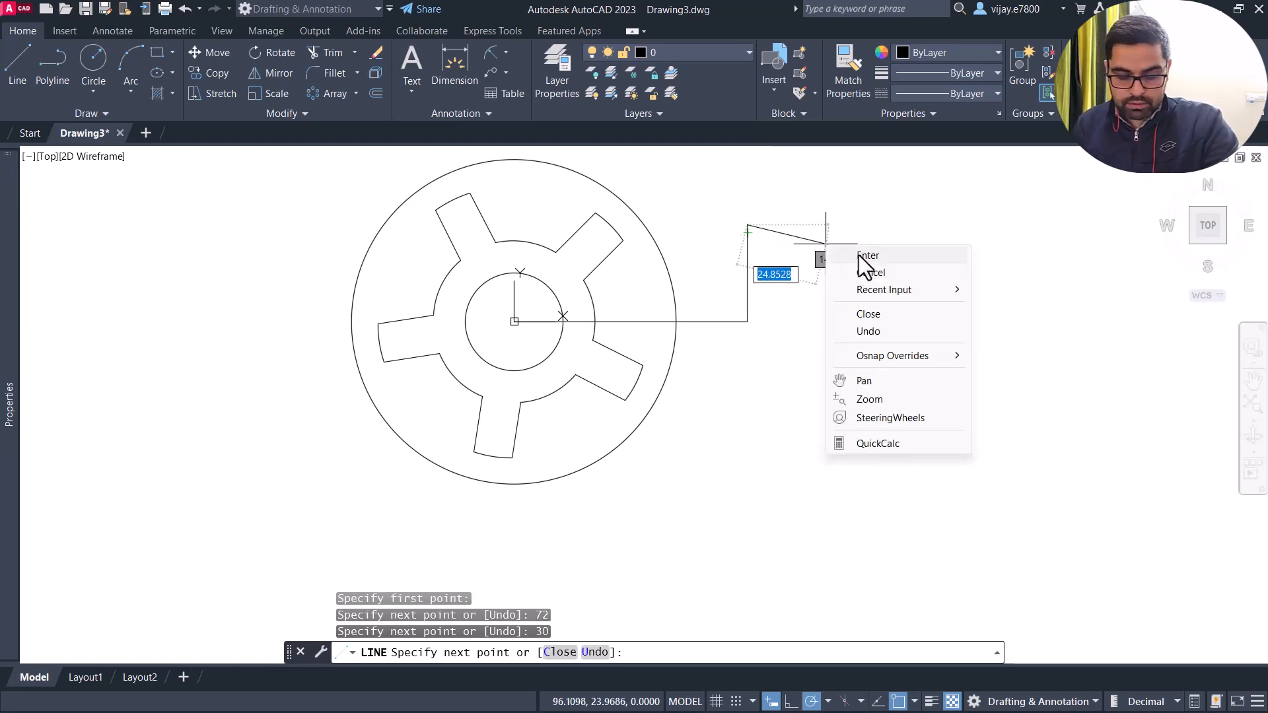
pyautogui.click(859, 255)
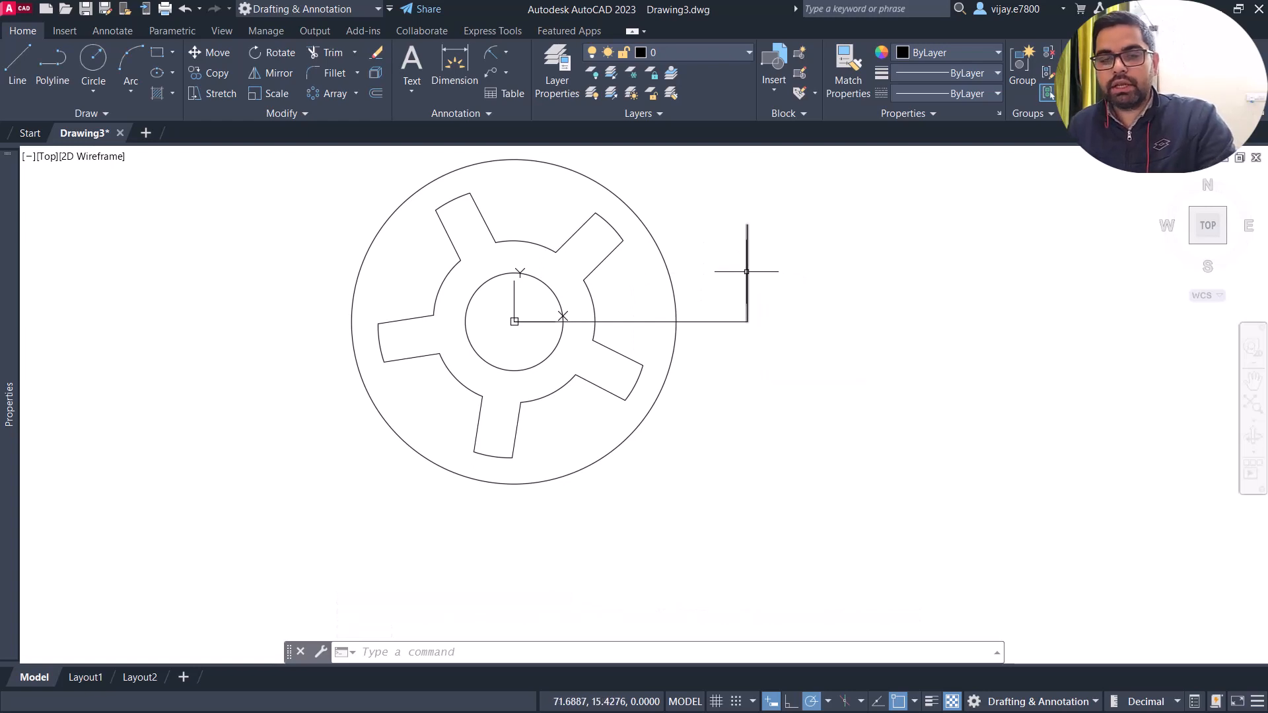
# - Offset the 30-long vertical line by 10 to both sides
pyautogui.click(377, 93)
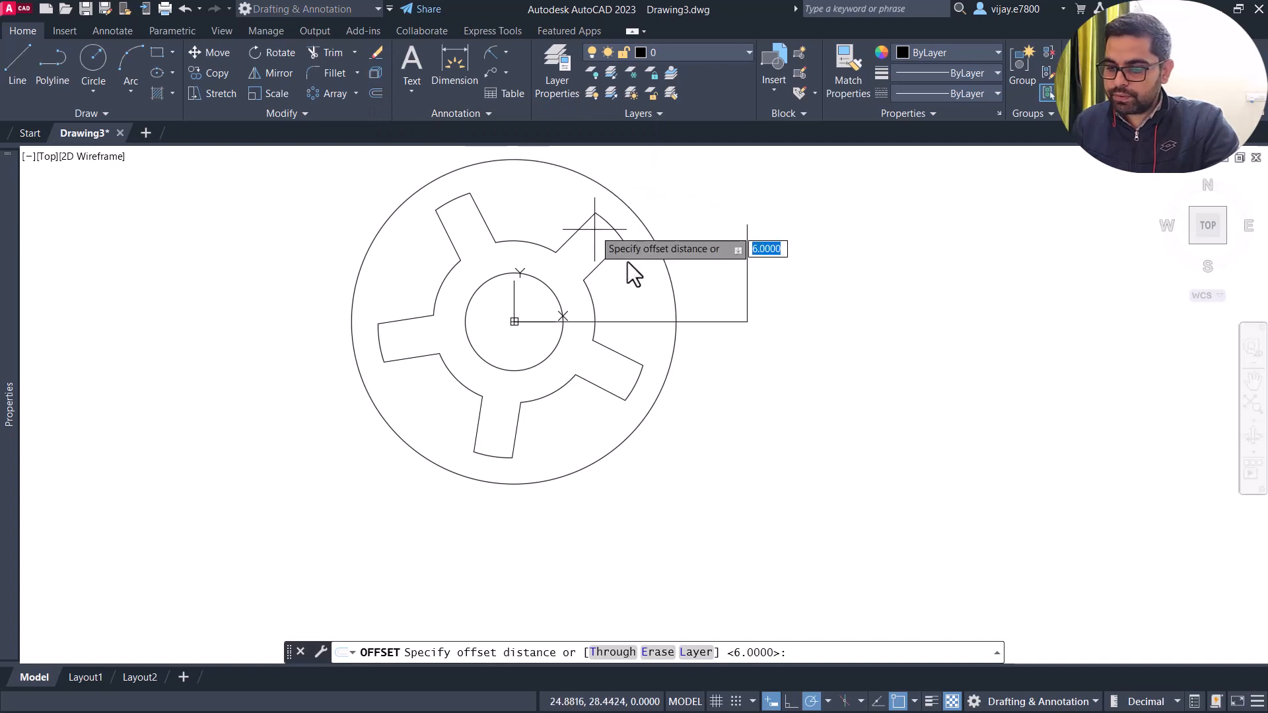
pyautogui.press('Return')
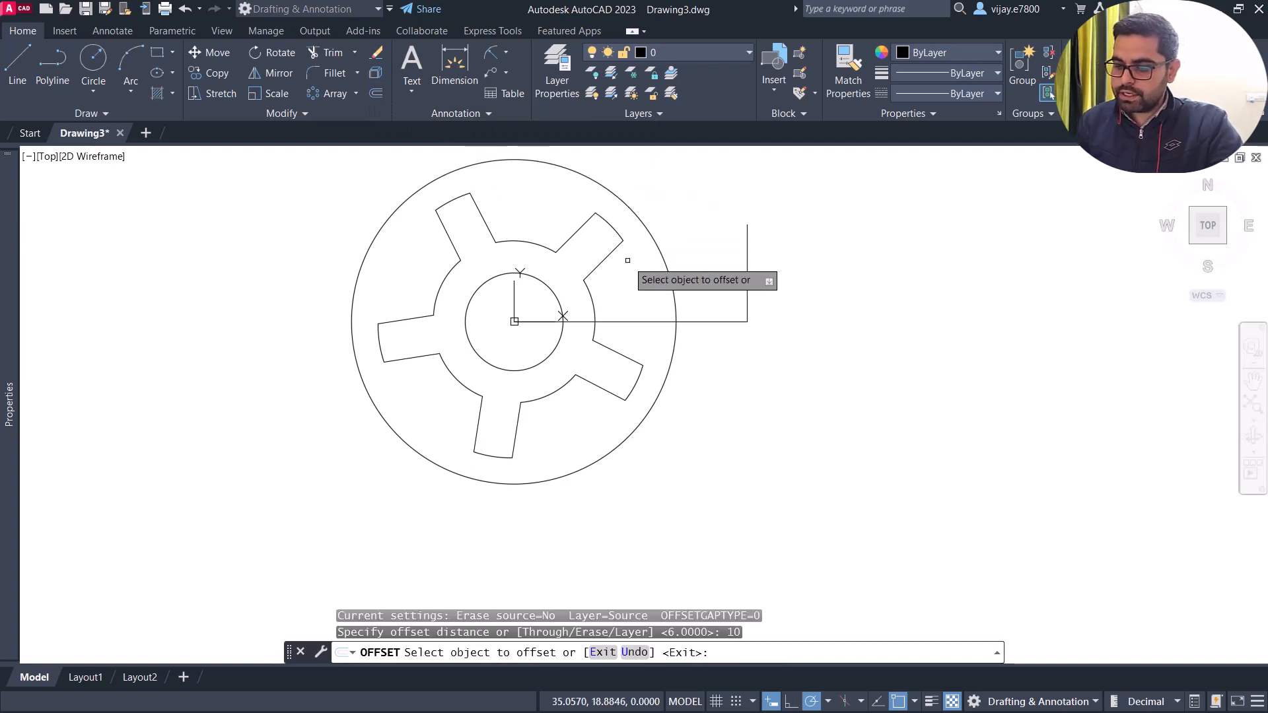
pyautogui.click(747, 261)
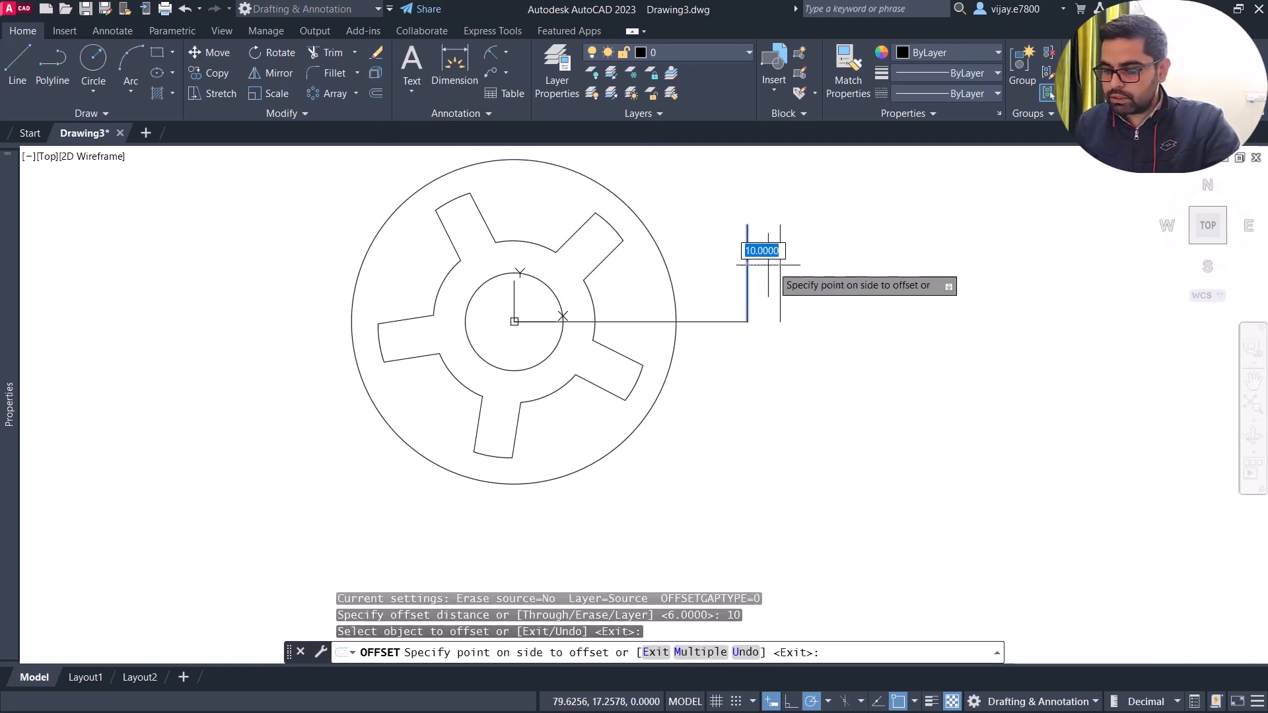
pyautogui.click(770, 261)
pyautogui.click(746, 262)
pyautogui.click(728, 262)
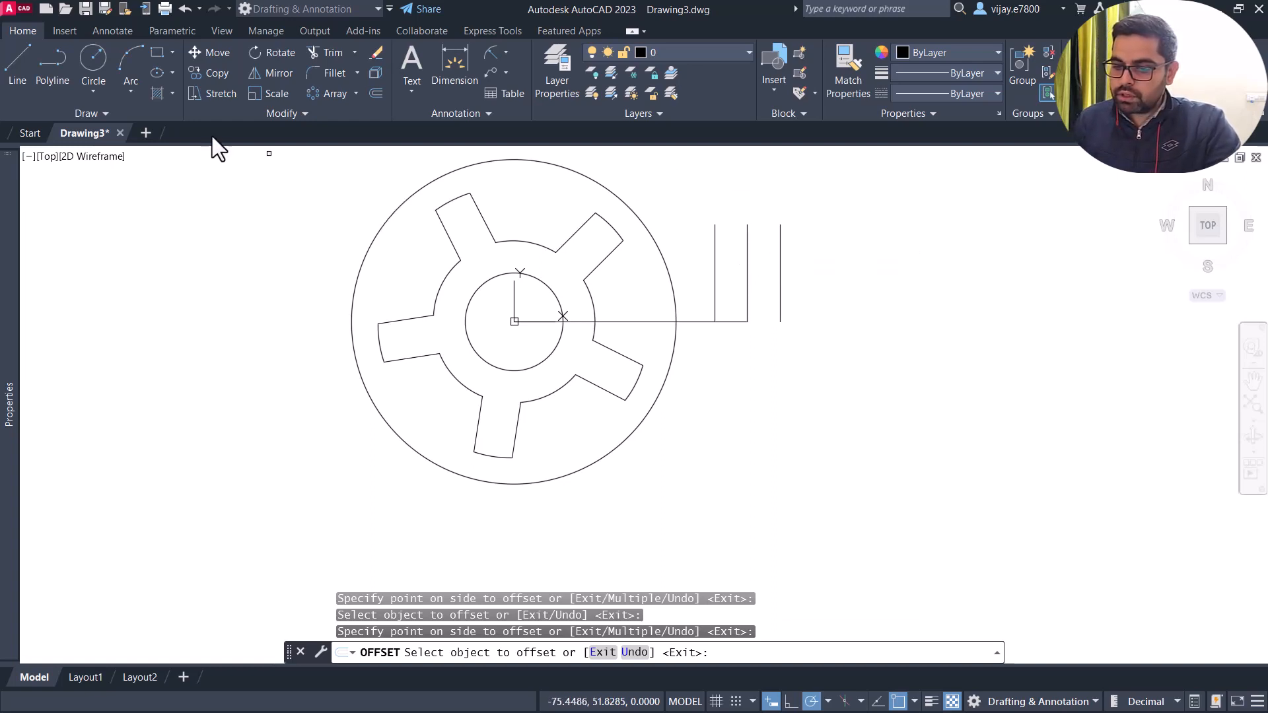
# - Draw a start-center-end arc joining the upper ends of the two offset lines, centred on the middle vertical line's upper end
pyautogui.click(132, 91)
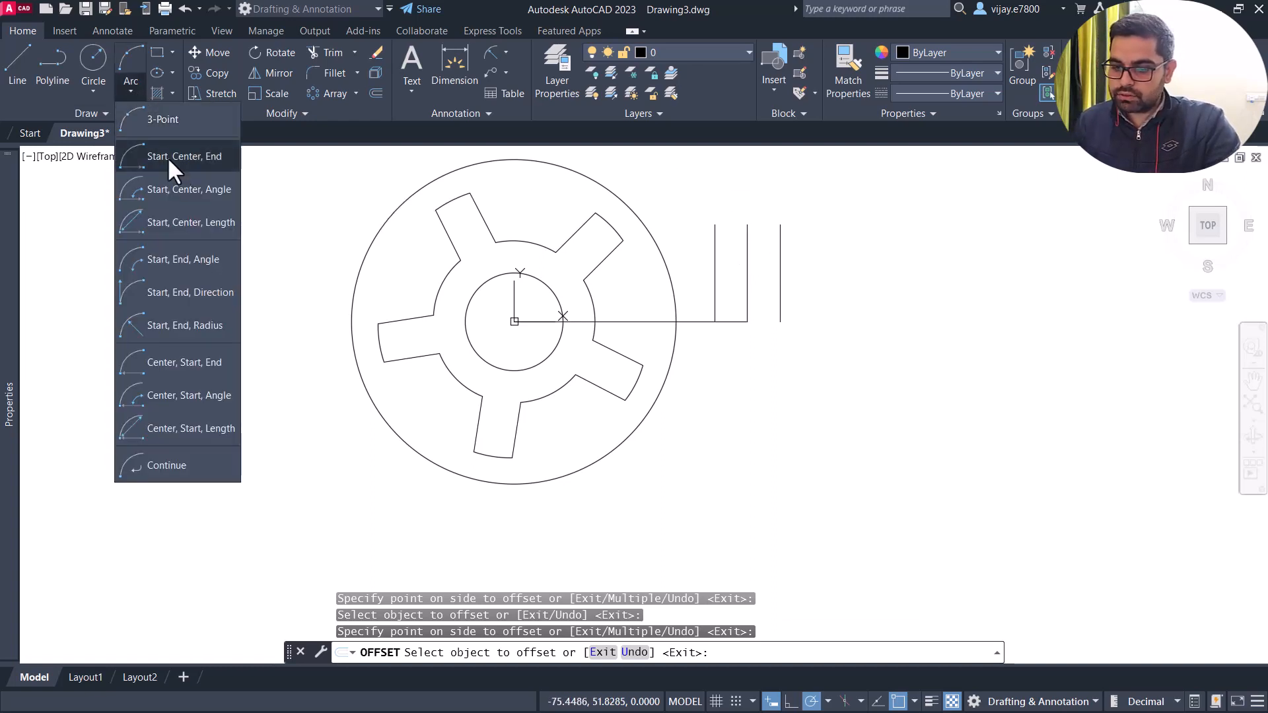
pyautogui.click(167, 157)
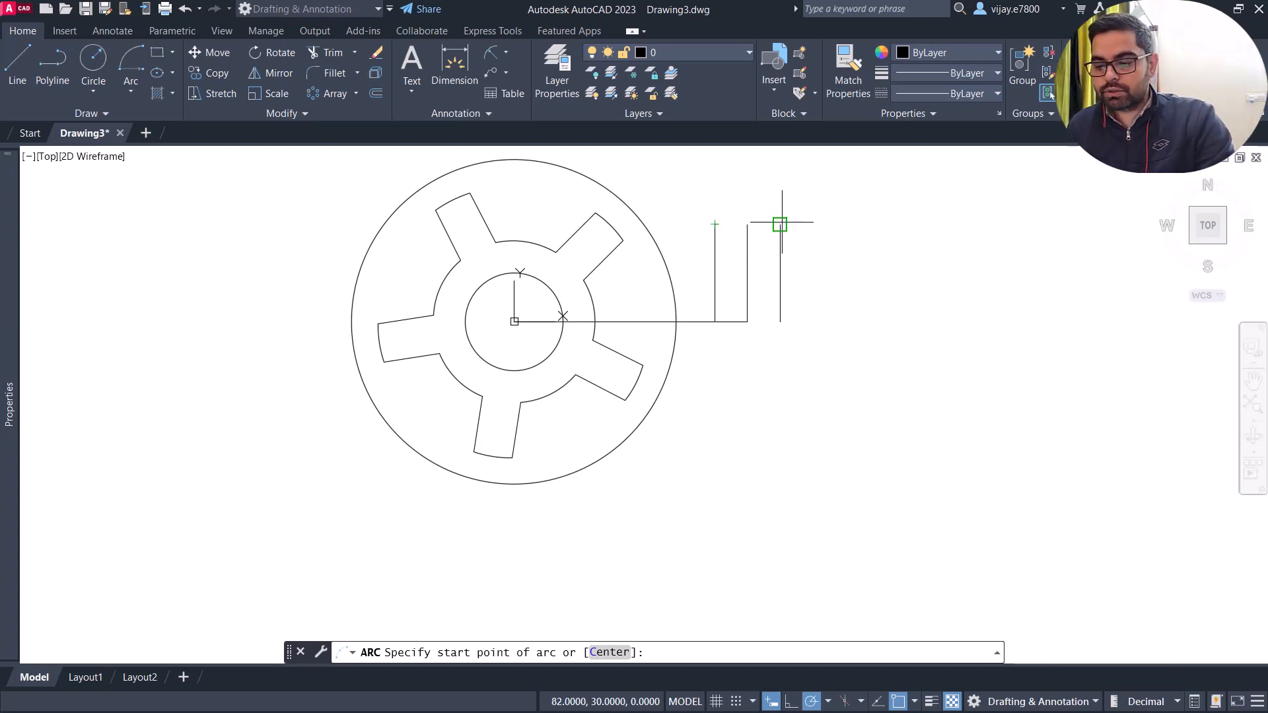
pyautogui.click(715, 224)
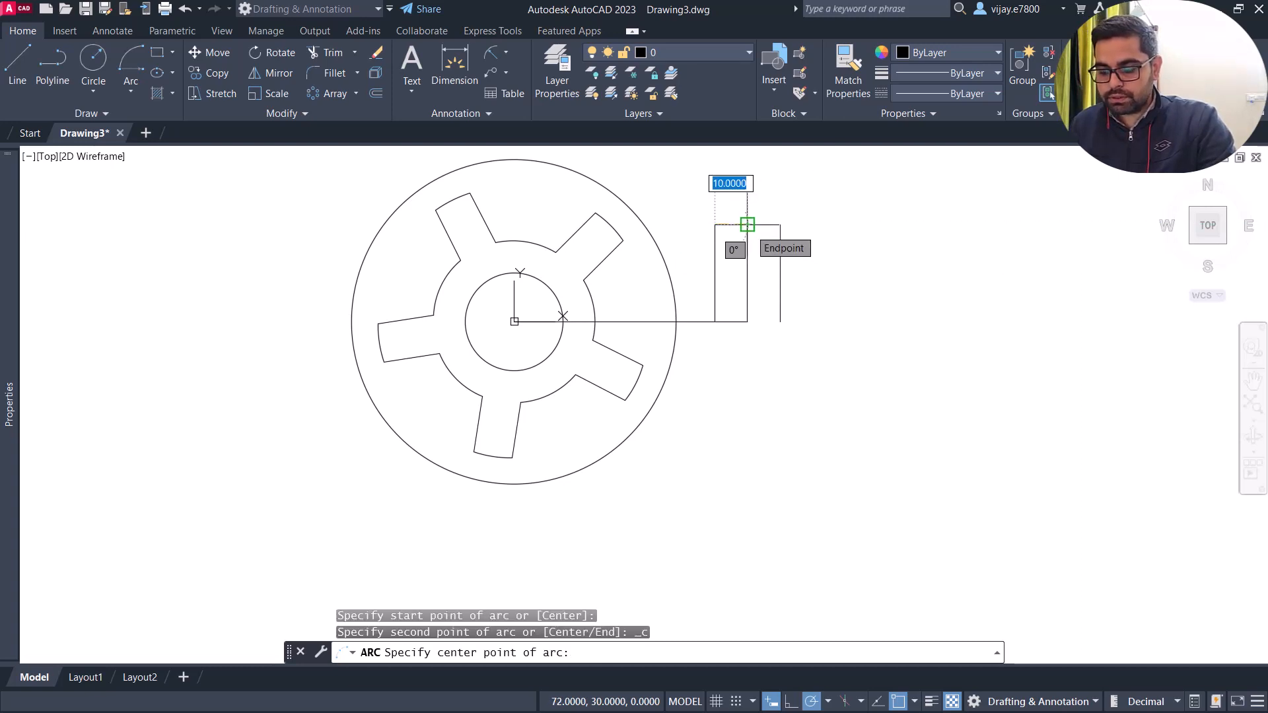
pyautogui.click(747, 224)
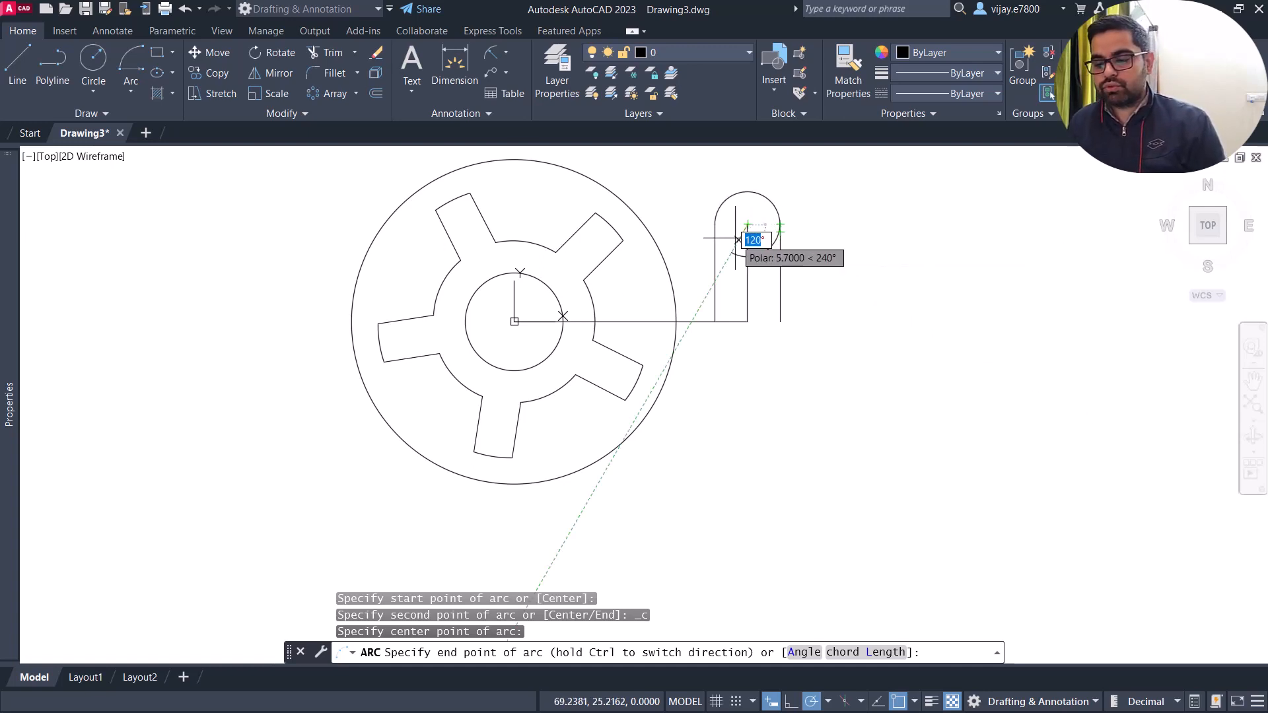
pyautogui.click(780, 225)
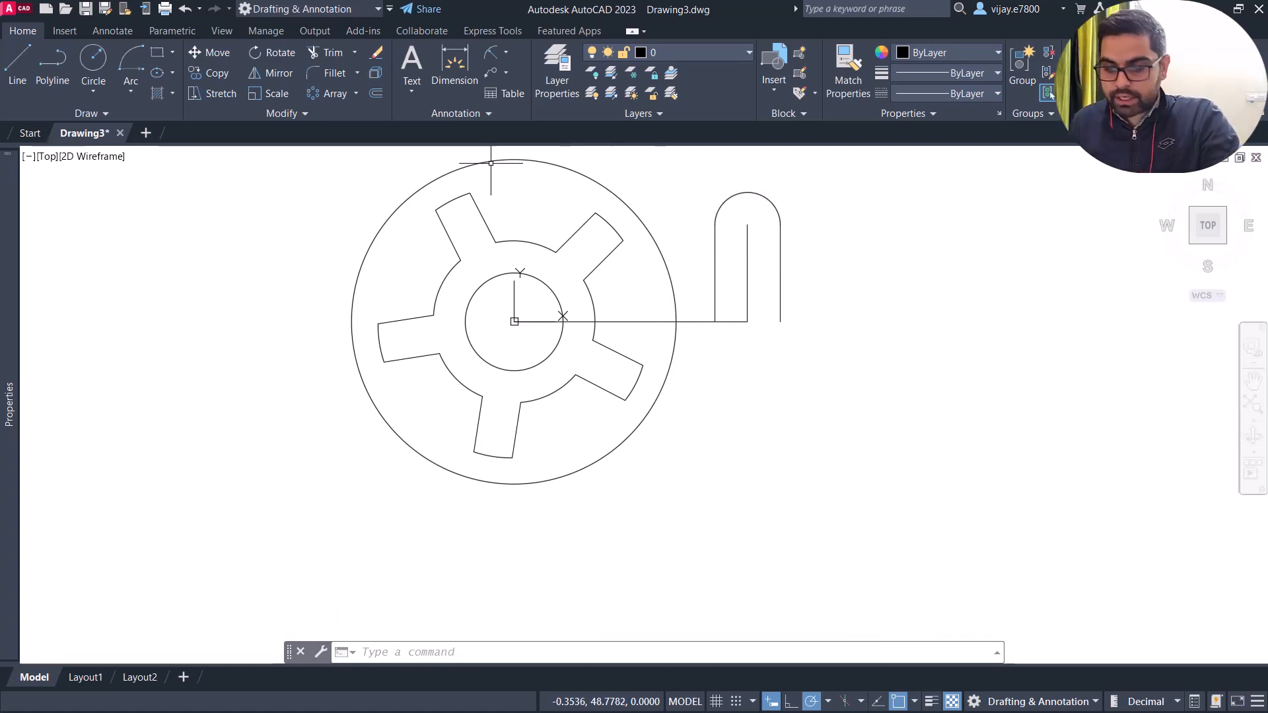
# - Offset the half slot's two vertical edges and its end arc outward by 5
pyautogui.click(376, 92)
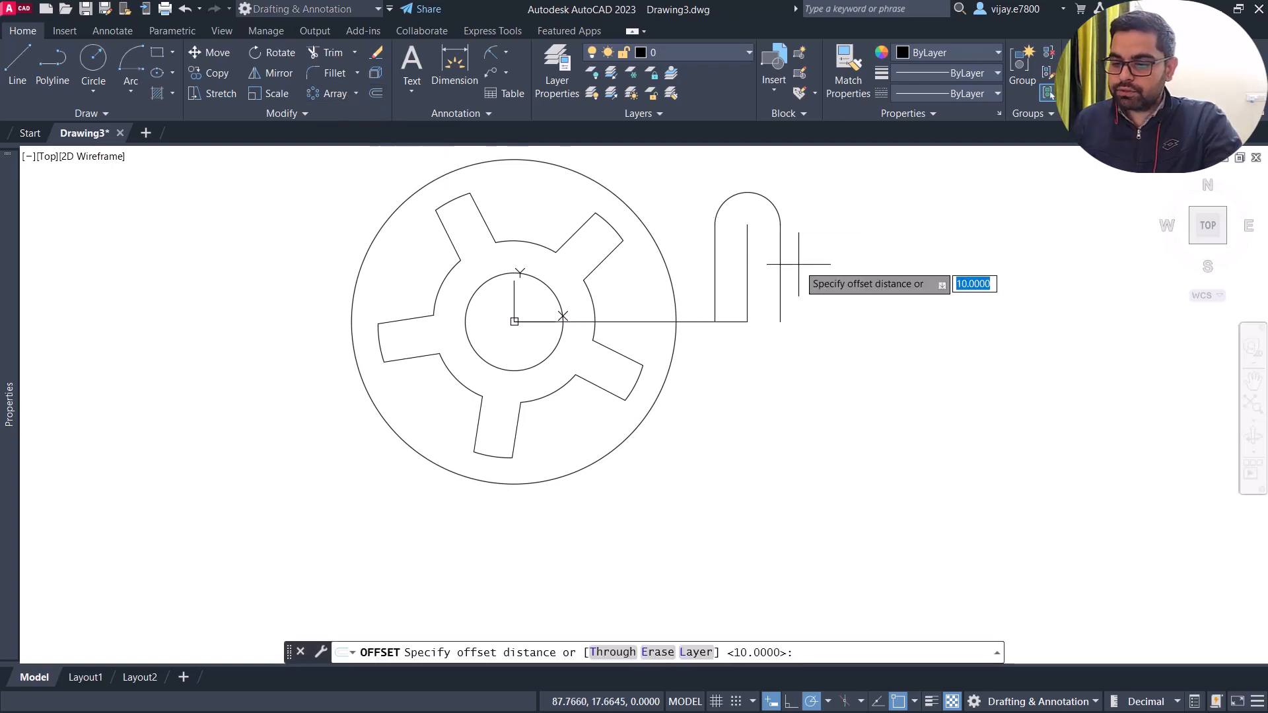
pyautogui.write('5')
pyautogui.press('Return')
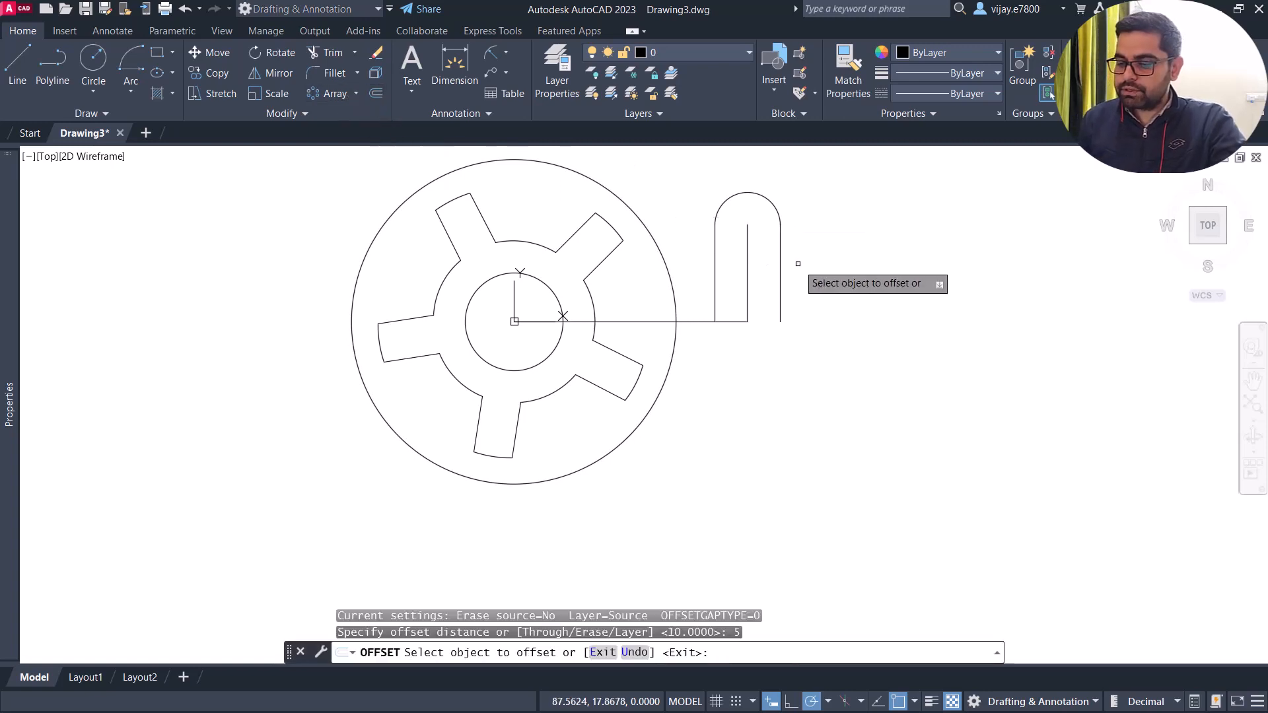
pyautogui.click(780, 265)
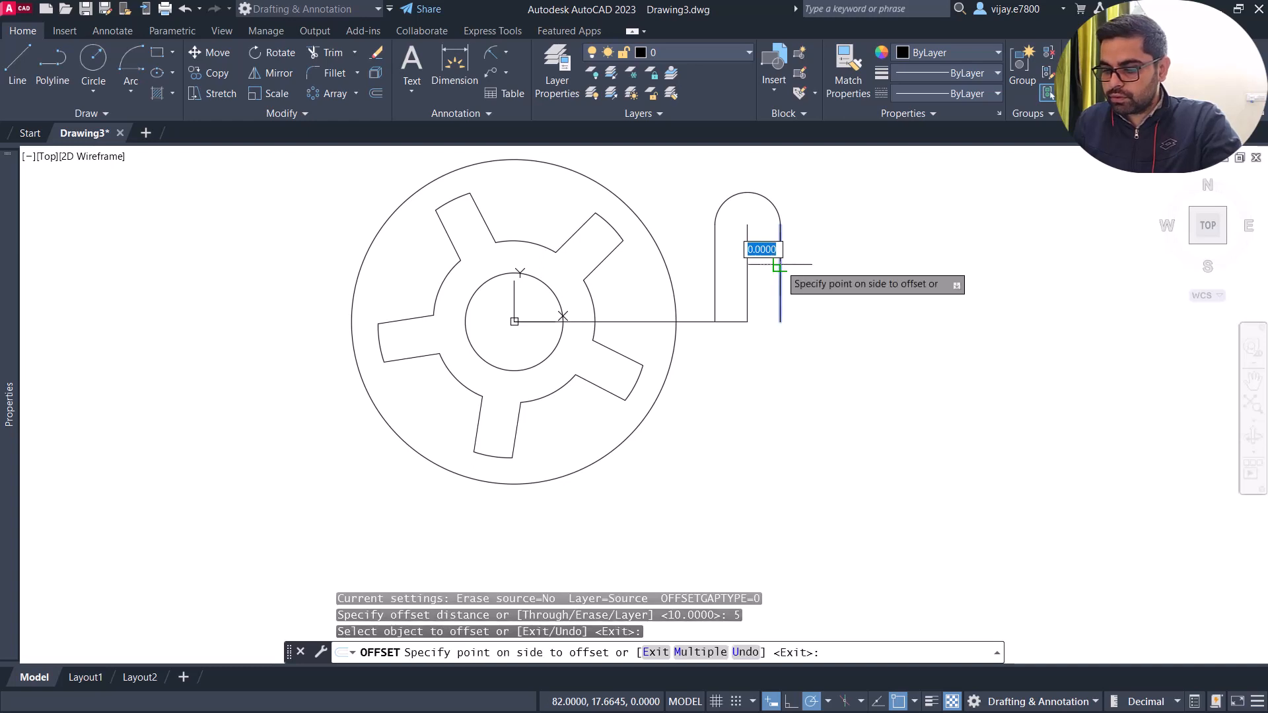
pyautogui.click(812, 271)
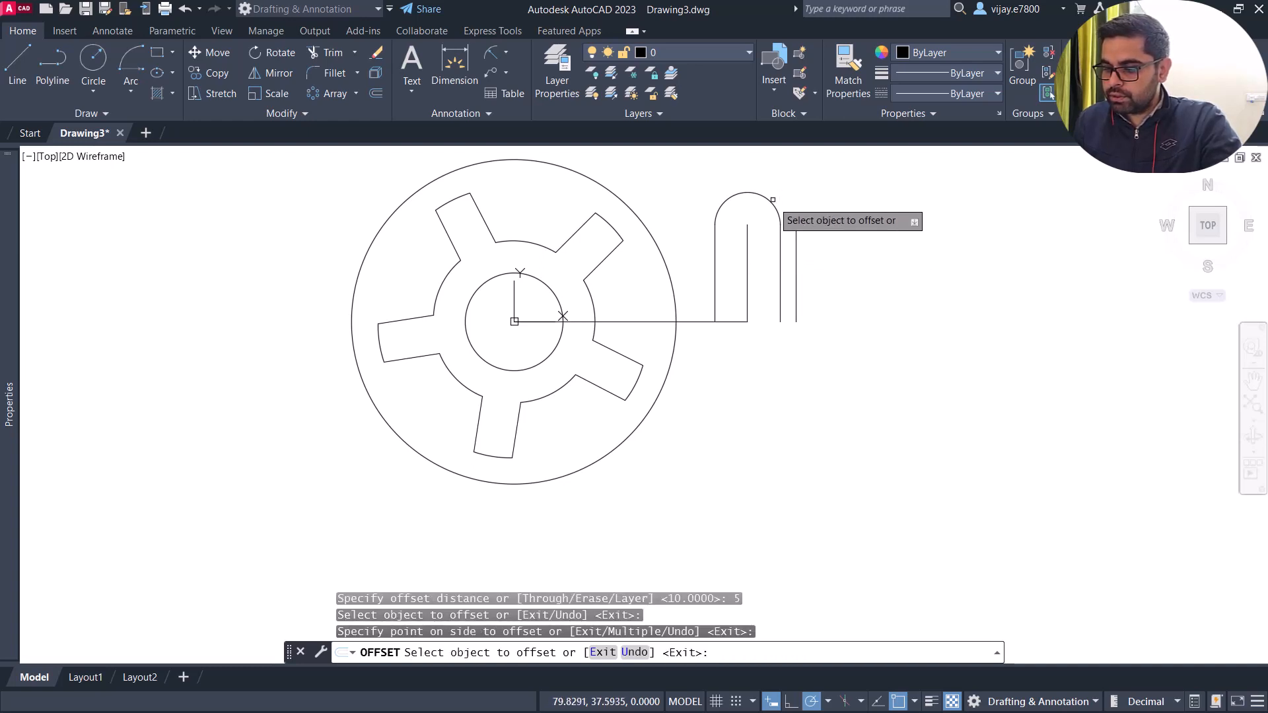
pyautogui.click(774, 198)
pyautogui.click(774, 192)
pyautogui.click(716, 269)
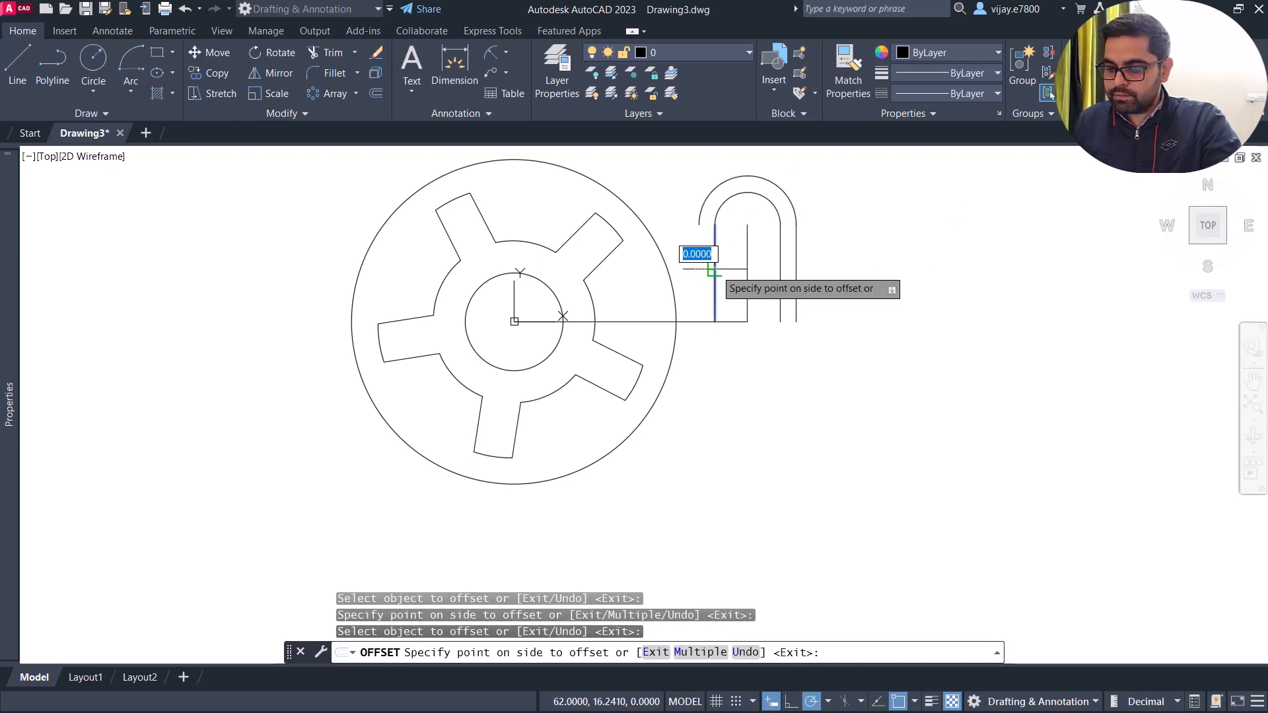
pyautogui.click(704, 278)
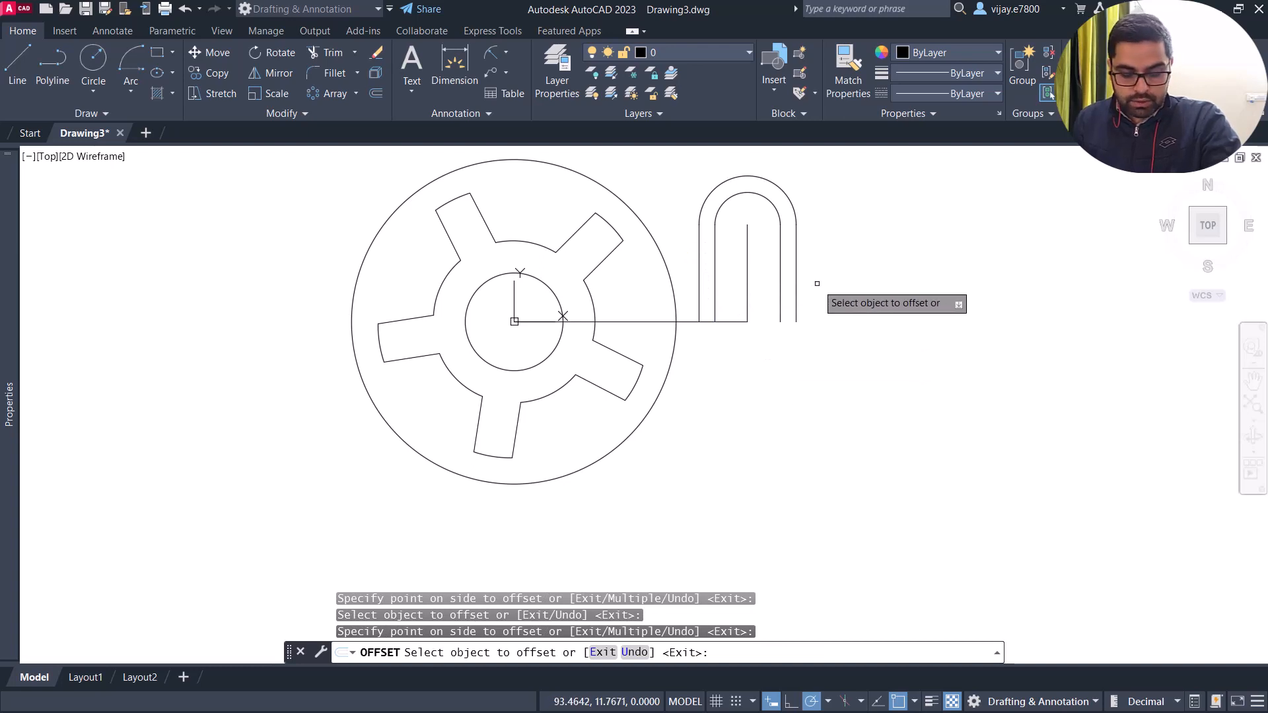
pyautogui.rightClick(846, 292)
pyautogui.click(888, 302)
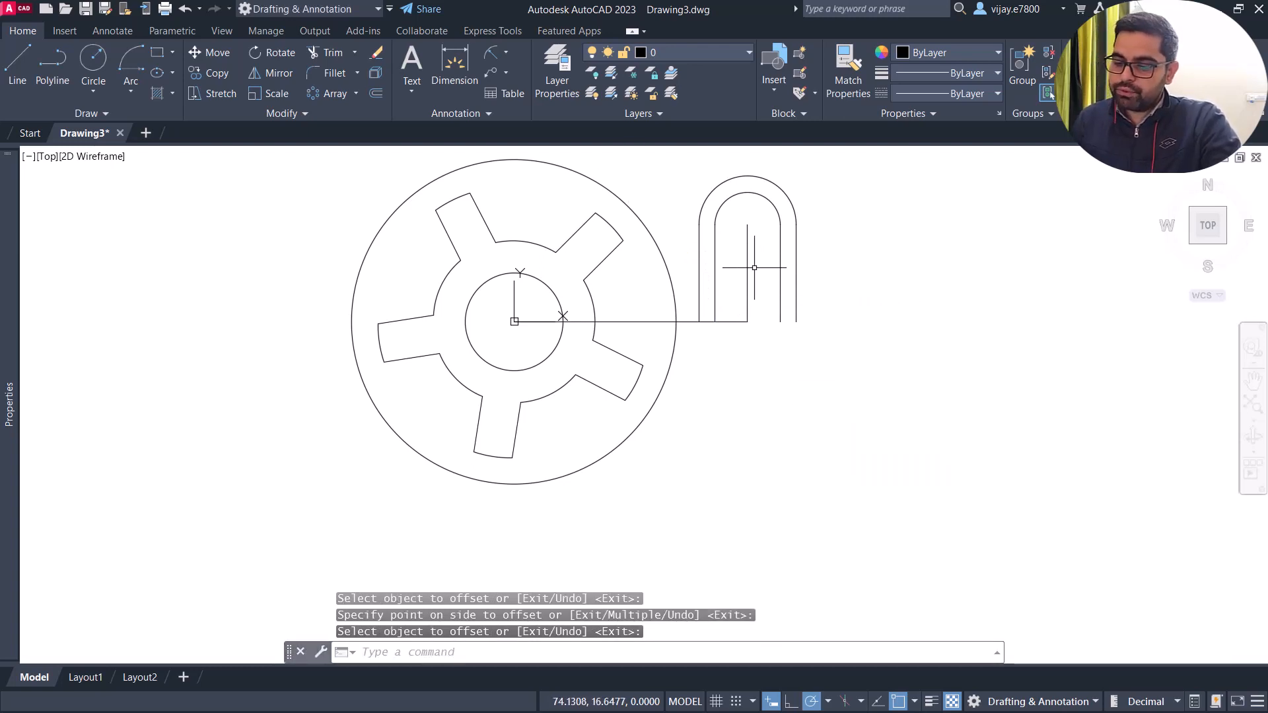
# - Mirror the half slot's inner and outer outlines about the horizontal line through their lower endpoints, keeping the source objects
pyautogui.click(824, 202)
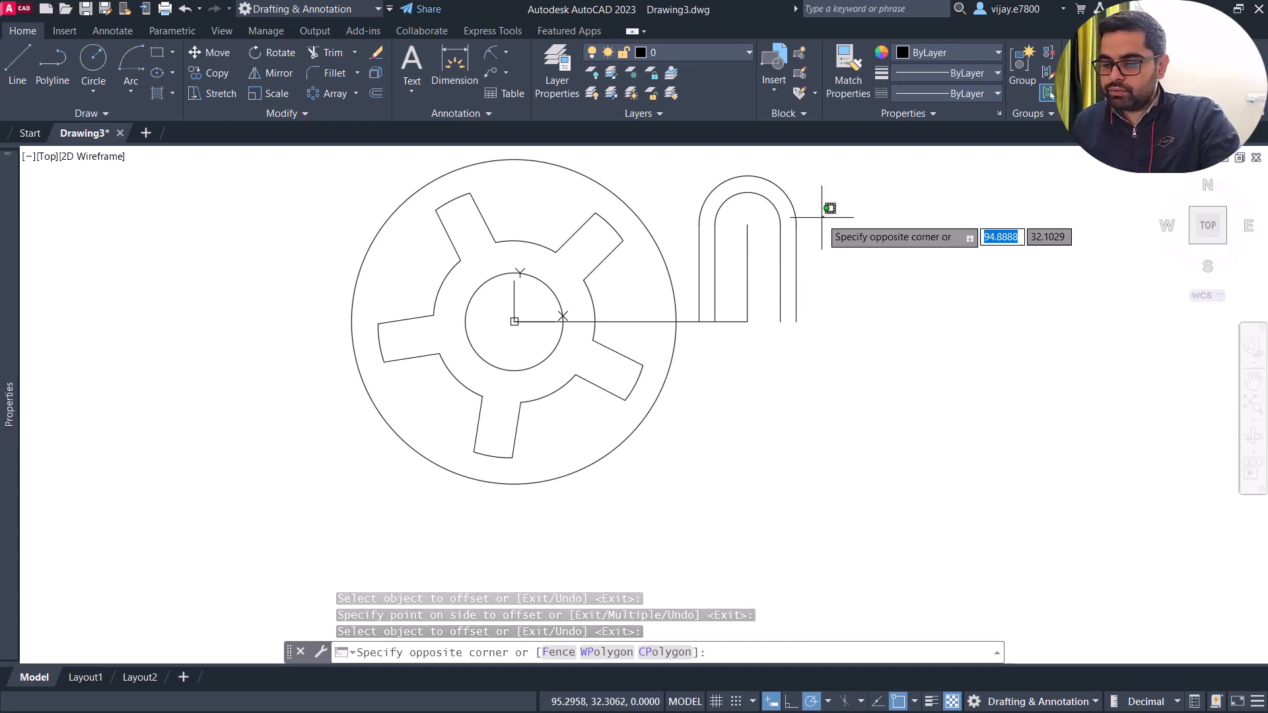
pyautogui.click(834, 270)
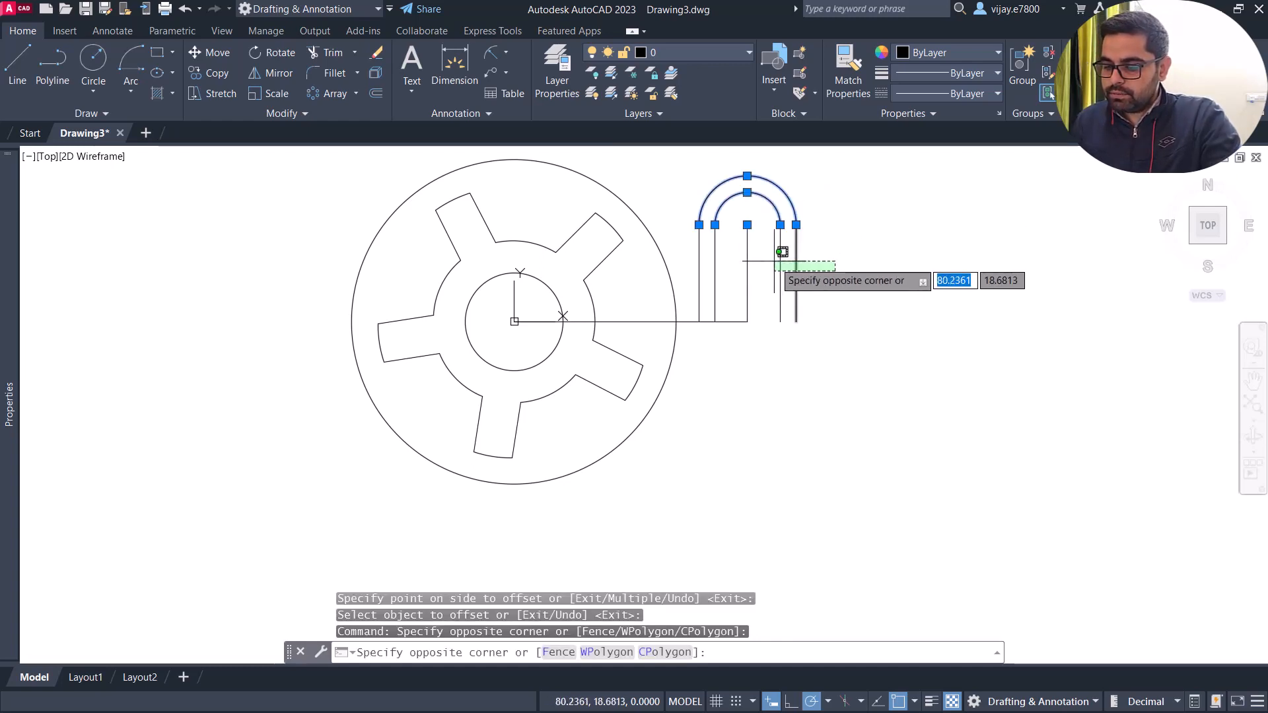
pyautogui.click(772, 263)
pyautogui.click(739, 272)
pyautogui.click(690, 259)
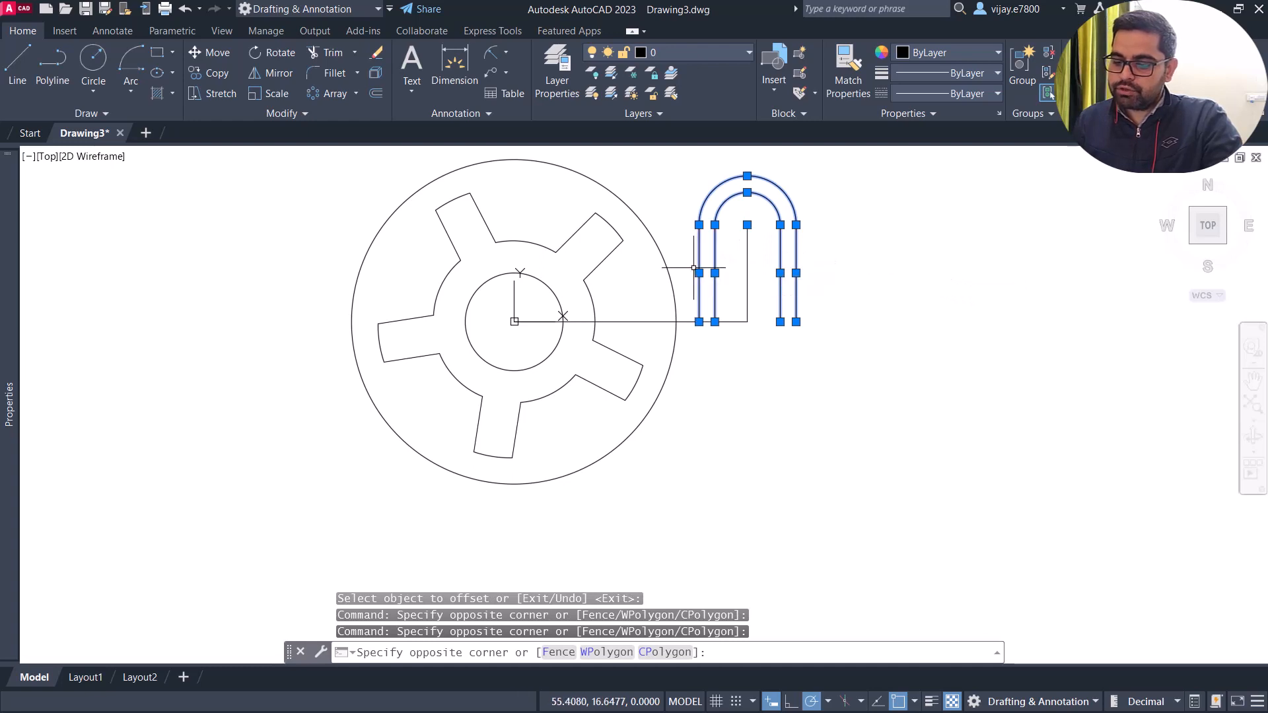
pyautogui.click(275, 73)
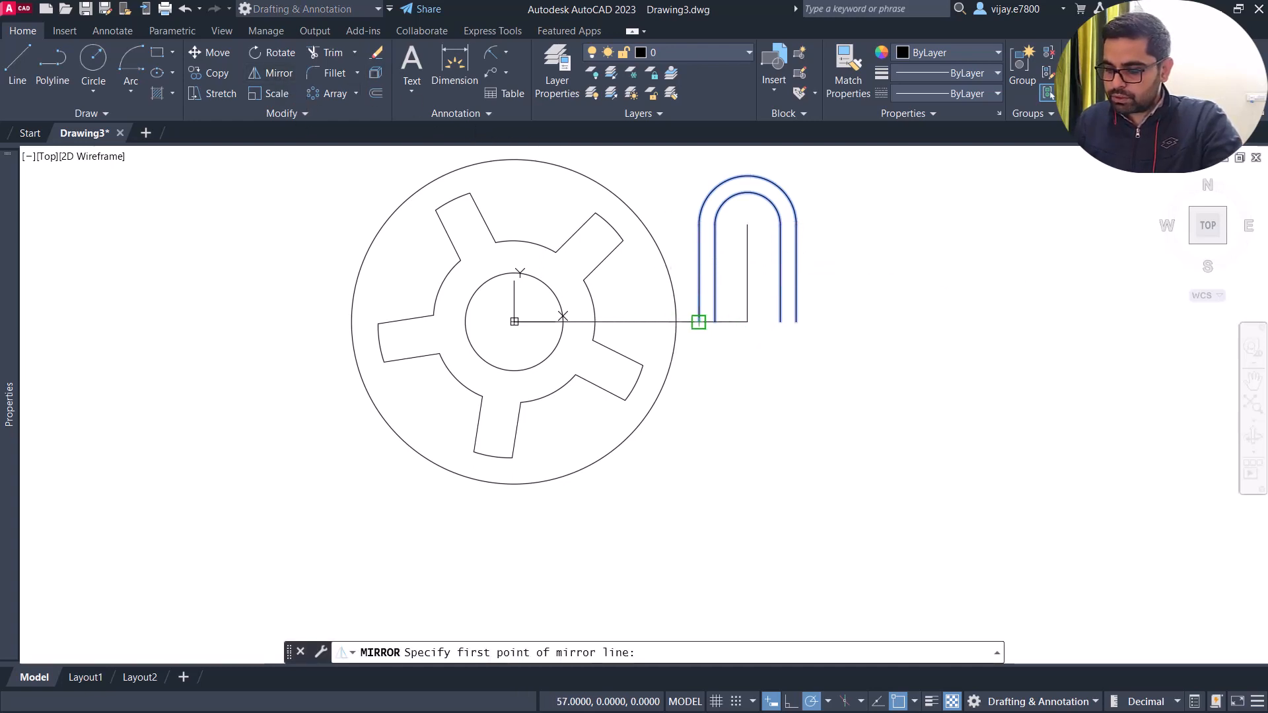
pyautogui.click(699, 321)
pyautogui.click(795, 322)
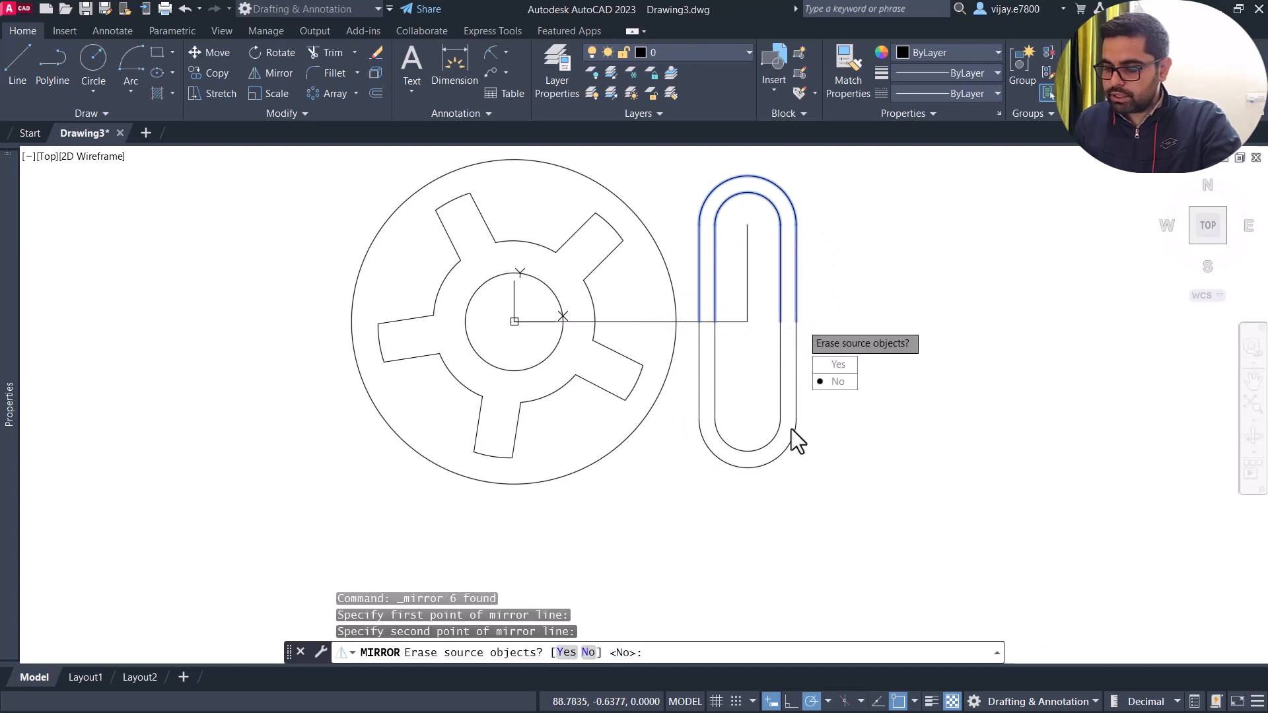
pyautogui.click(838, 382)
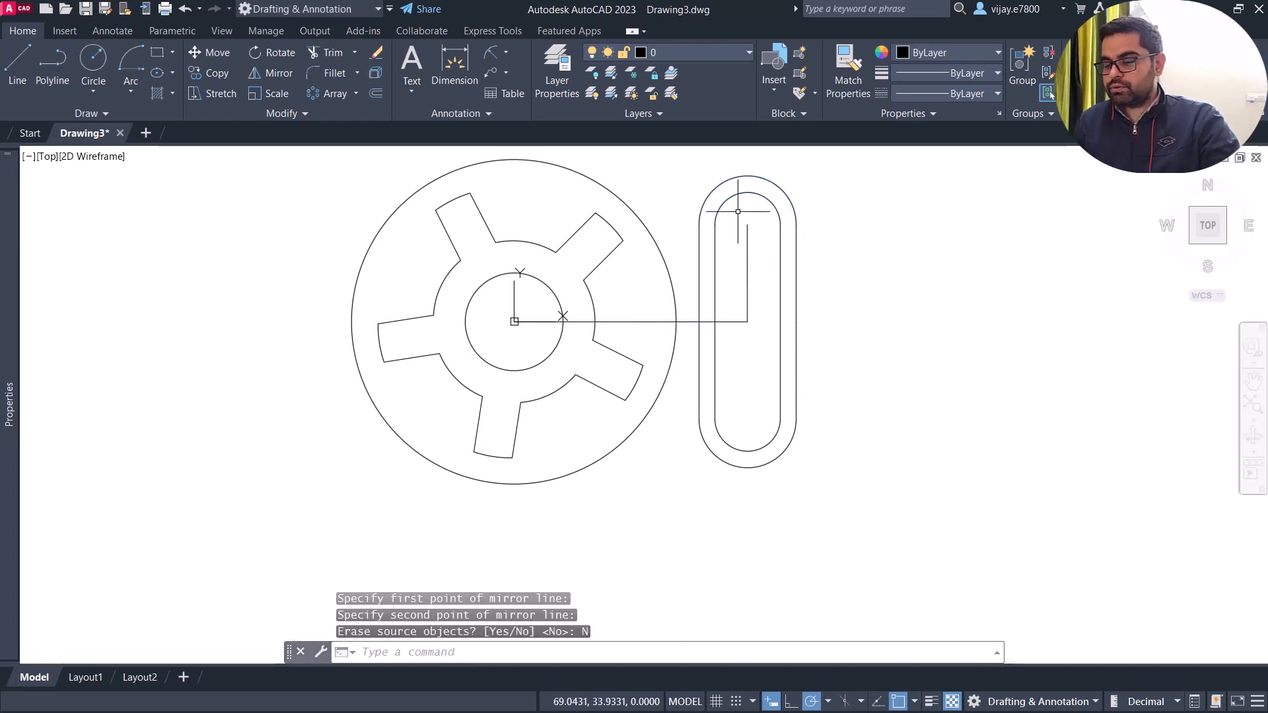
# - Delete the horizontal and vertical construction lines running from the circles' centre into the slot
pyautogui.click(765, 338)
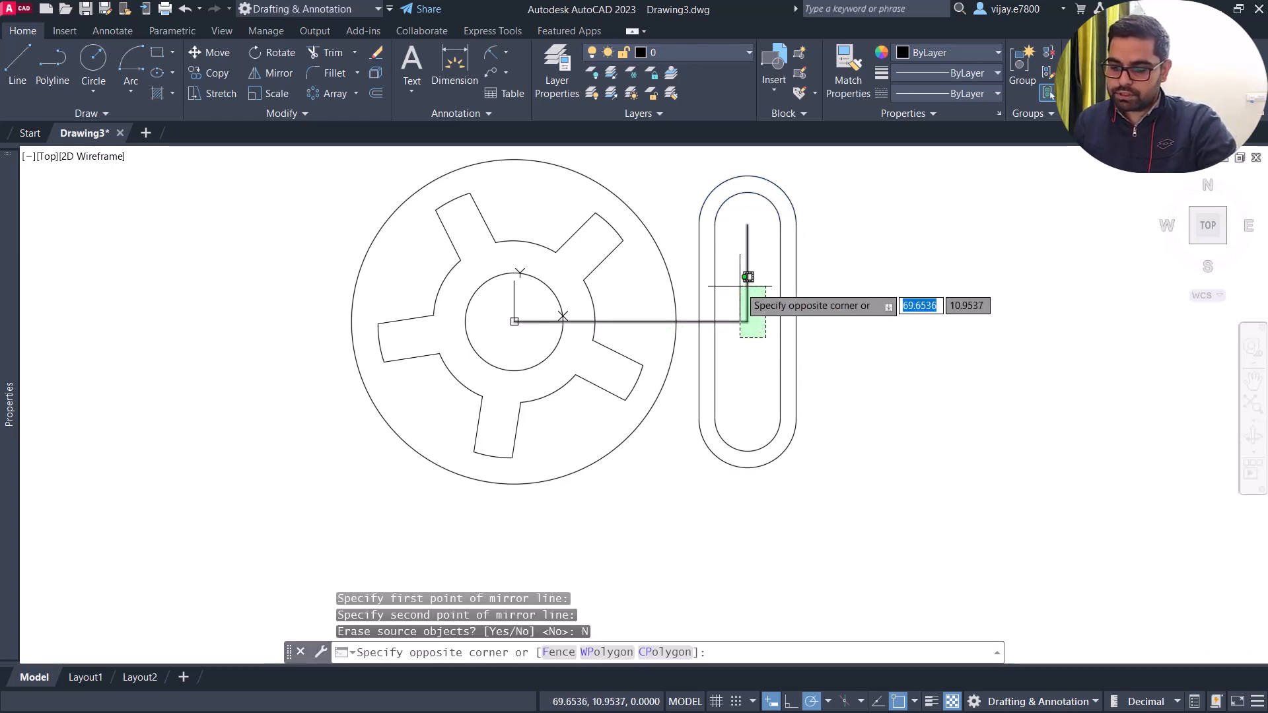
pyautogui.click(739, 286)
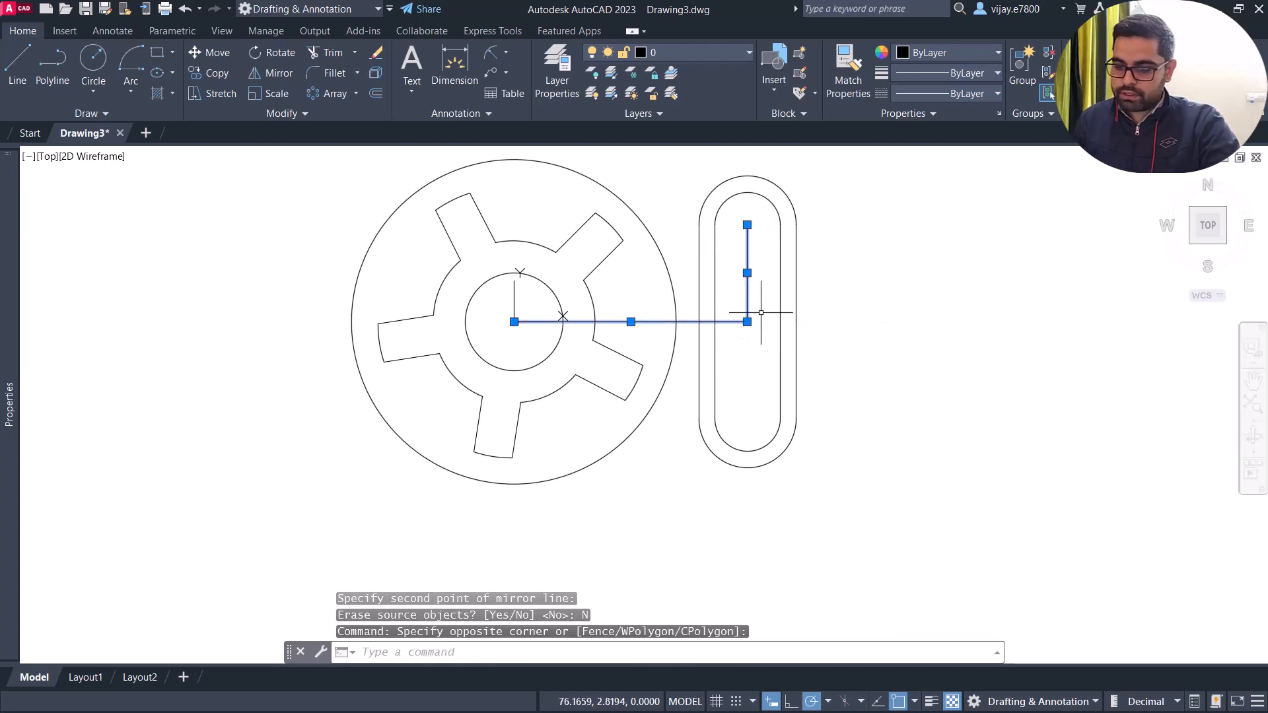
pyautogui.press('Delete')
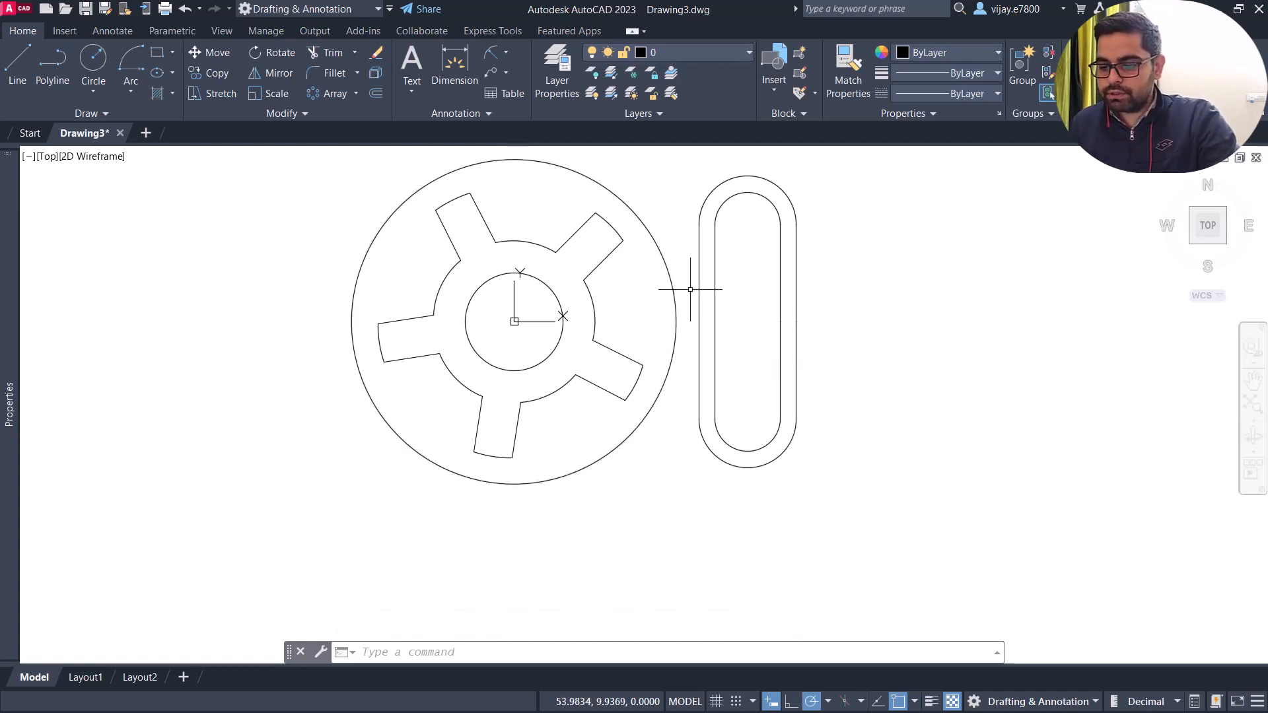
# - Fillet the side slot's outer edge to the large circle with radius 5, both above and below the horizontal centre axis
pyautogui.click(318, 78)
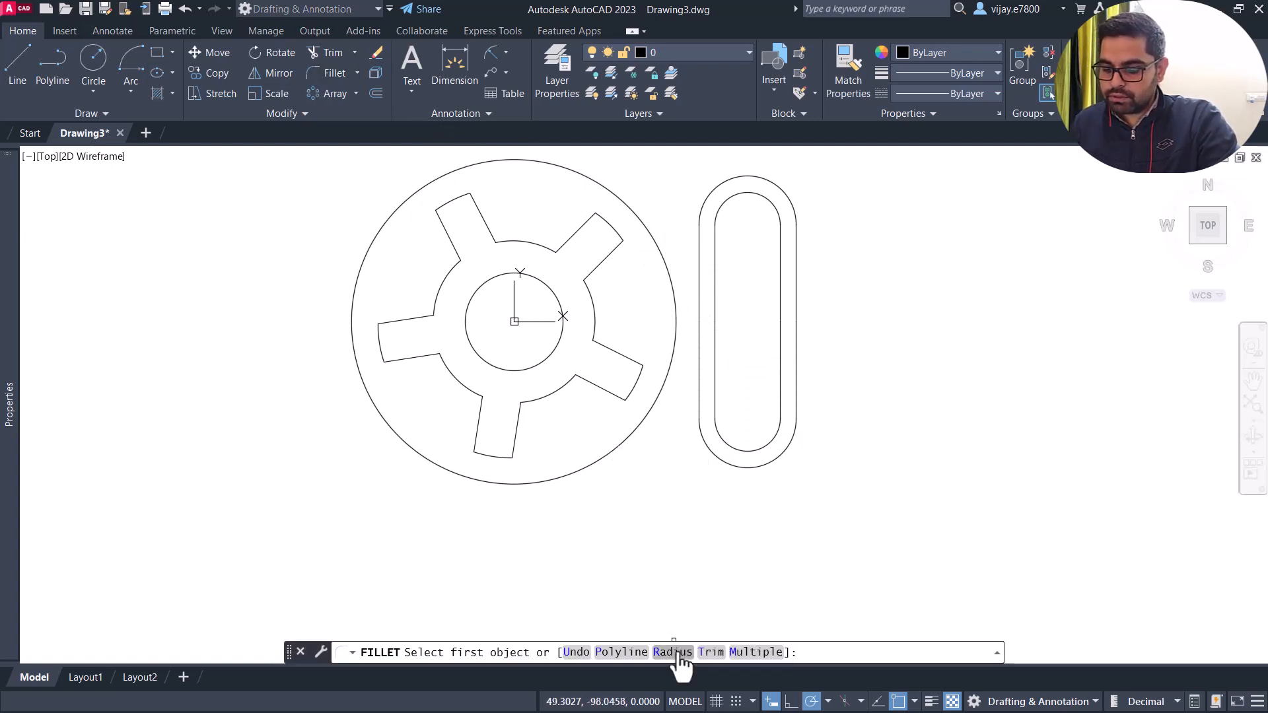
pyautogui.click(673, 653)
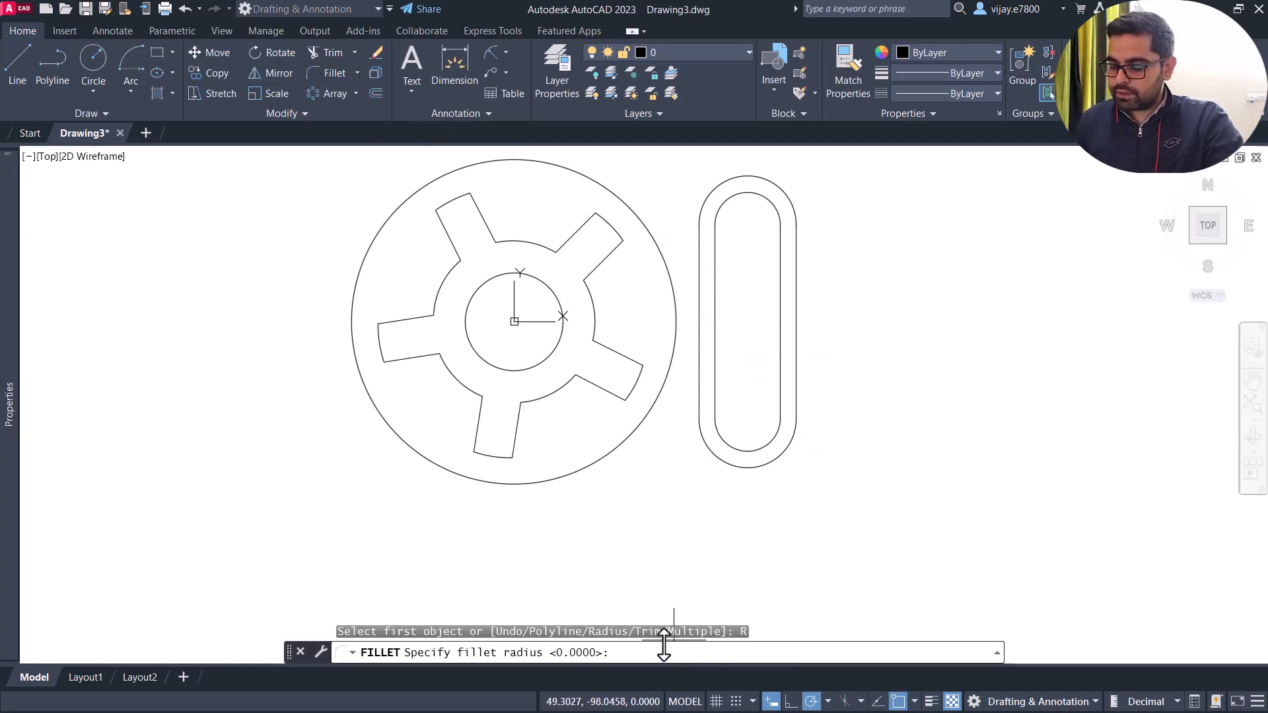
pyautogui.write('5')
pyautogui.press('Return')
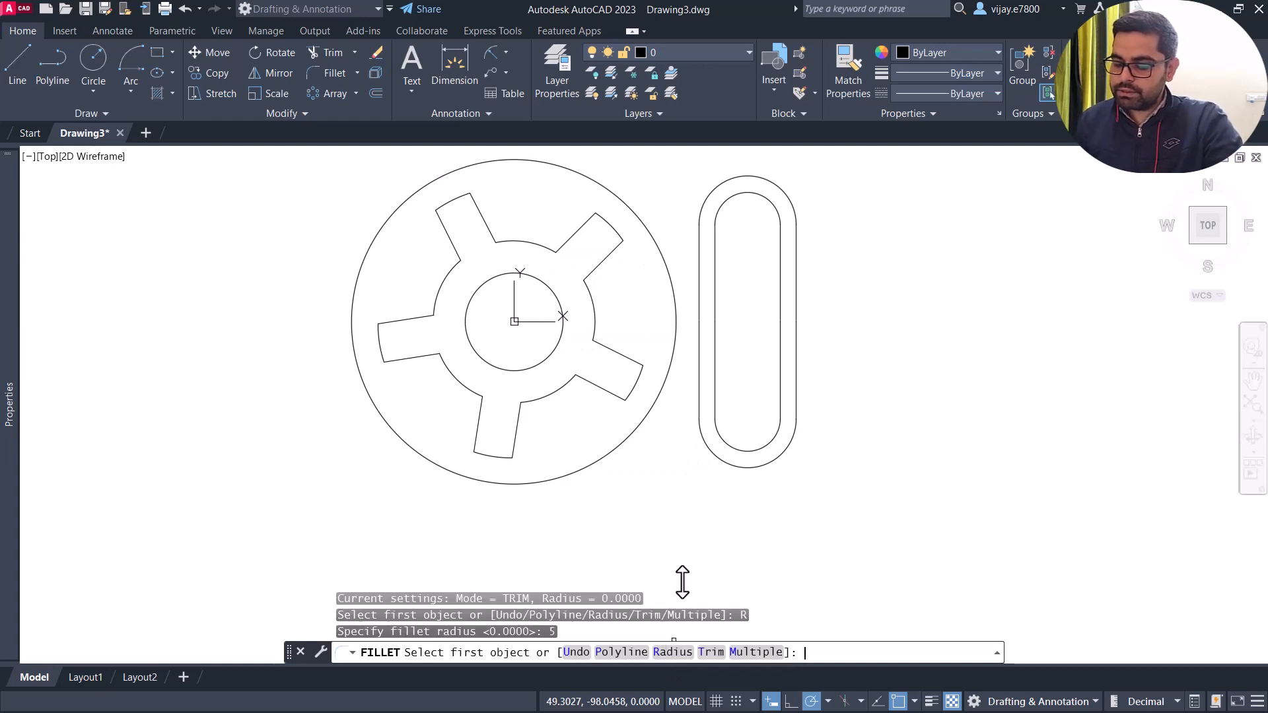
pyautogui.click(699, 278)
pyautogui.click(671, 282)
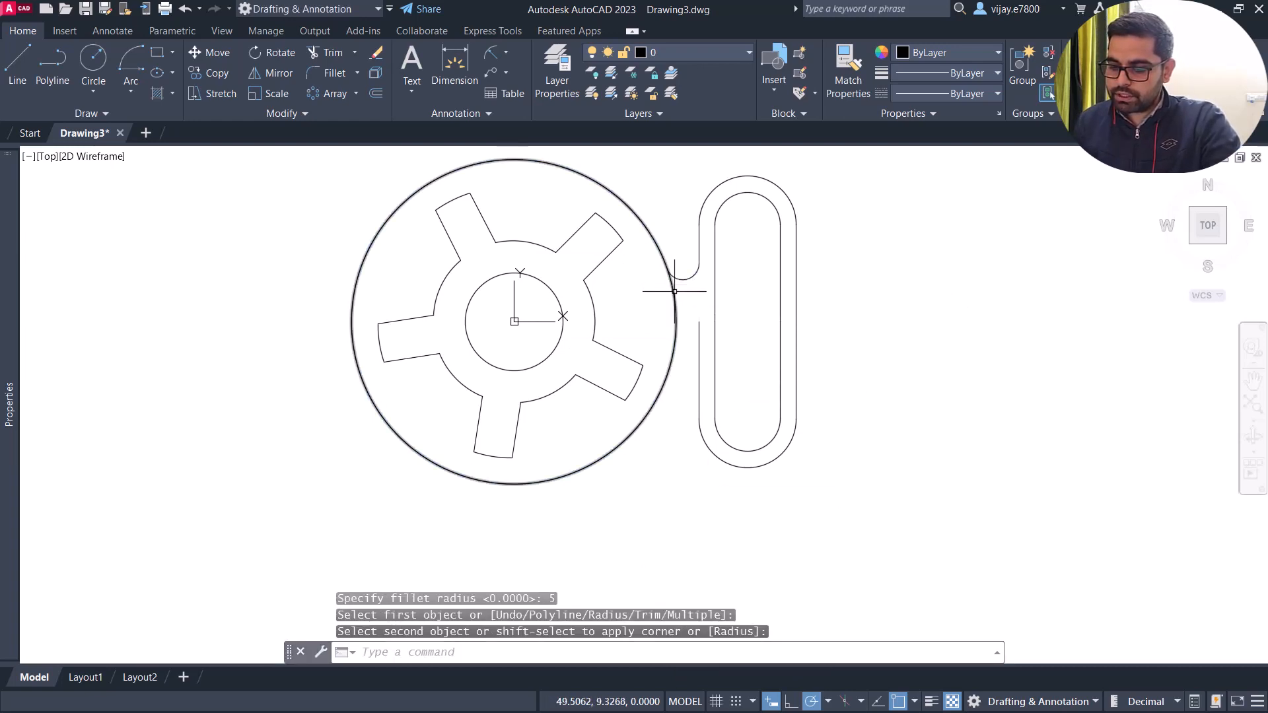
pyautogui.rightClick(883, 331)
pyautogui.click(921, 339)
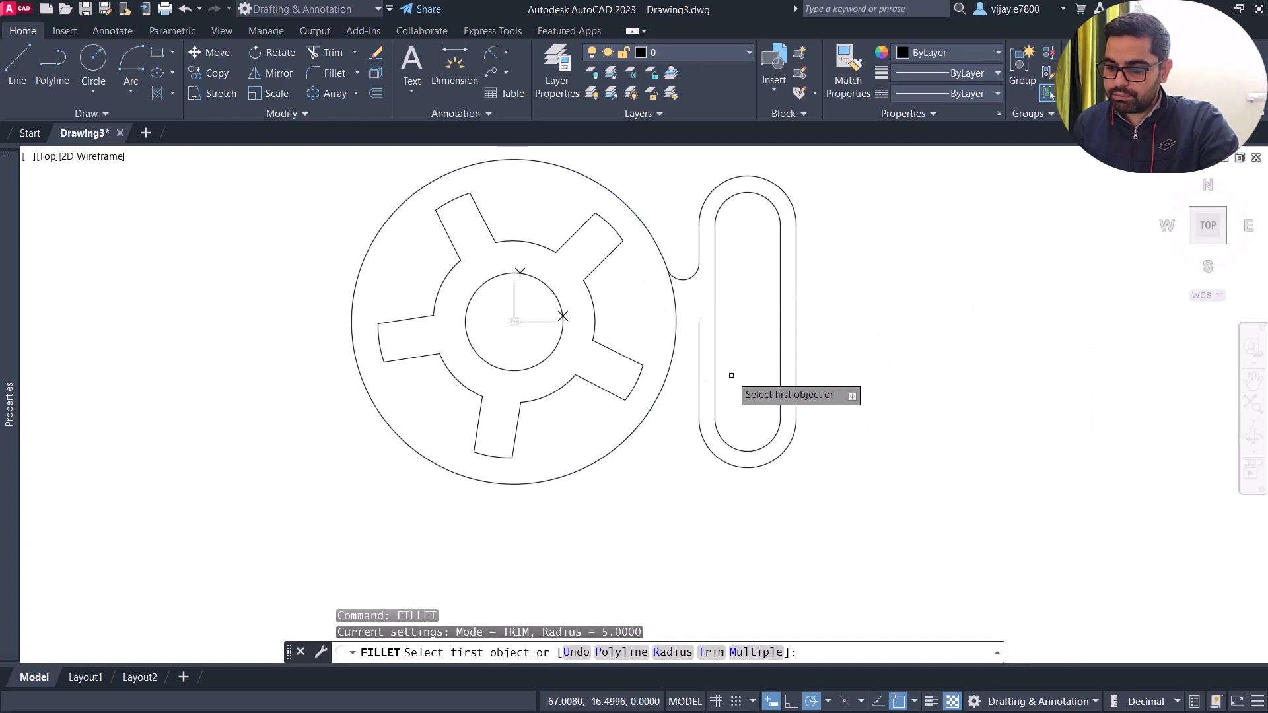
pyautogui.click(699, 360)
pyautogui.click(670, 356)
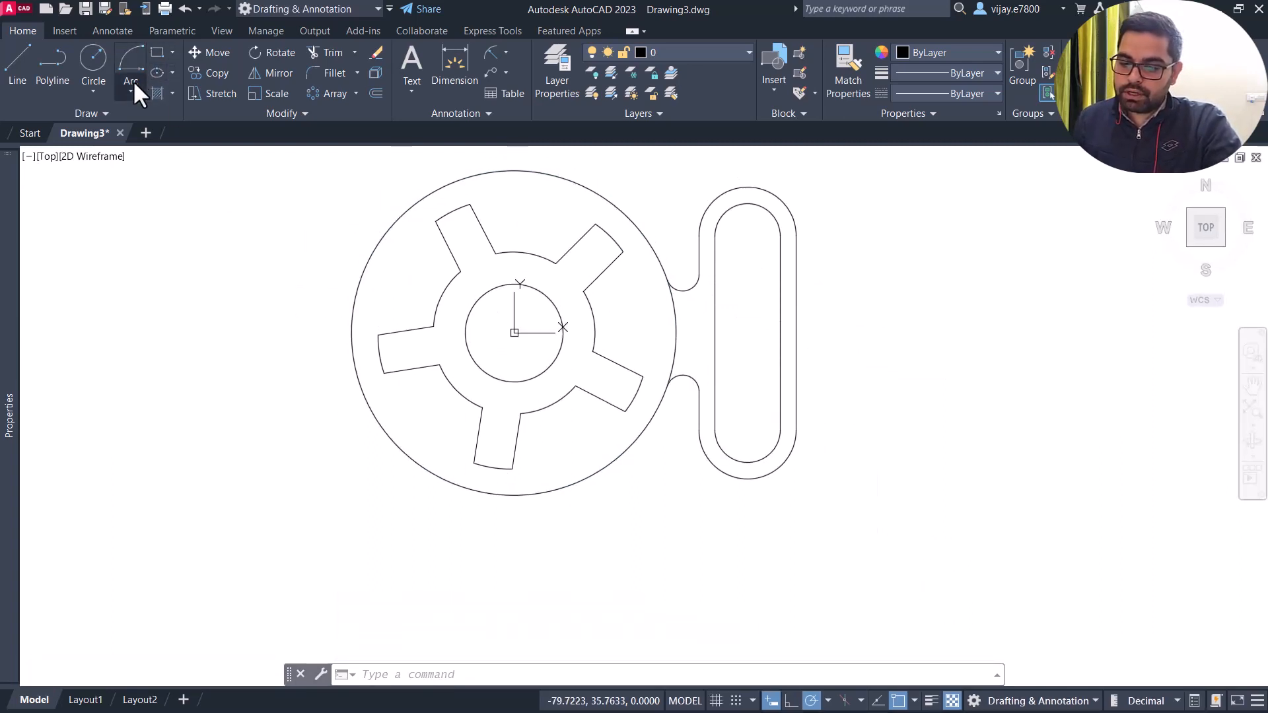
# - Mirror the complete side slot and its two fillets about the vertical axis through the circles' centre, keeping the source objects
pyautogui.click(270, 77)
pyautogui.click(871, 532)
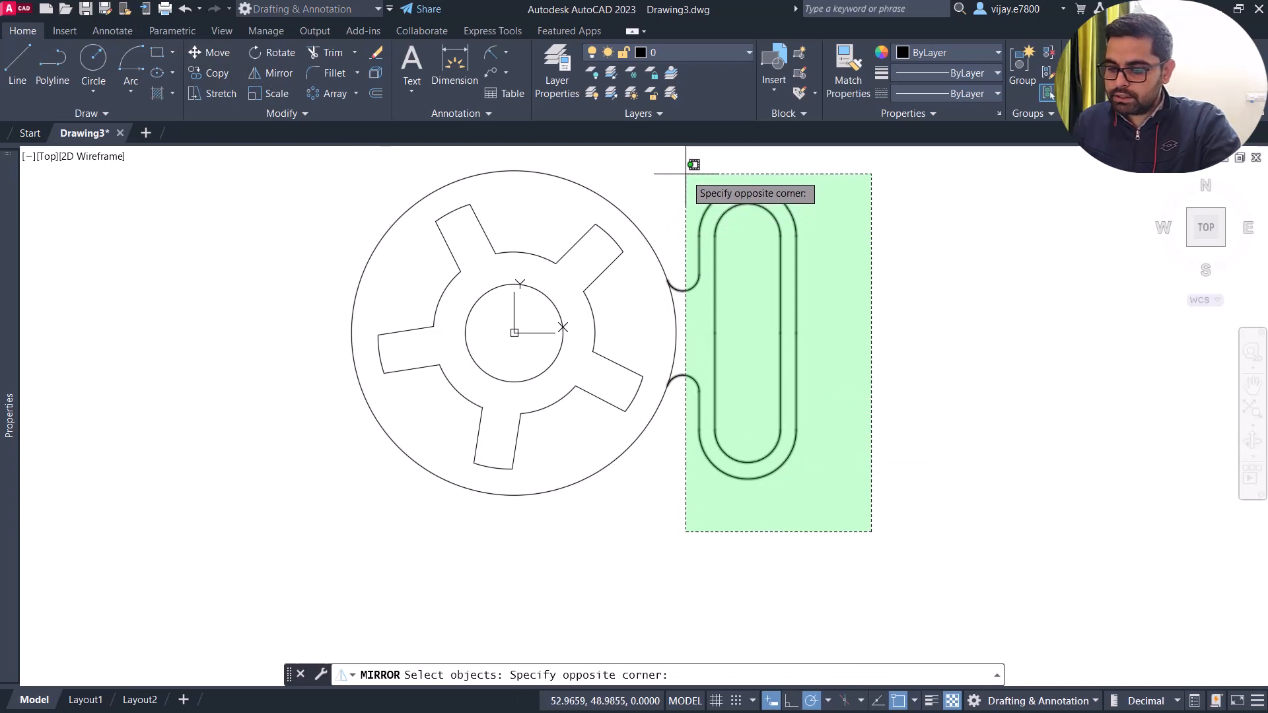
pyautogui.click(686, 173)
pyautogui.press('Return')
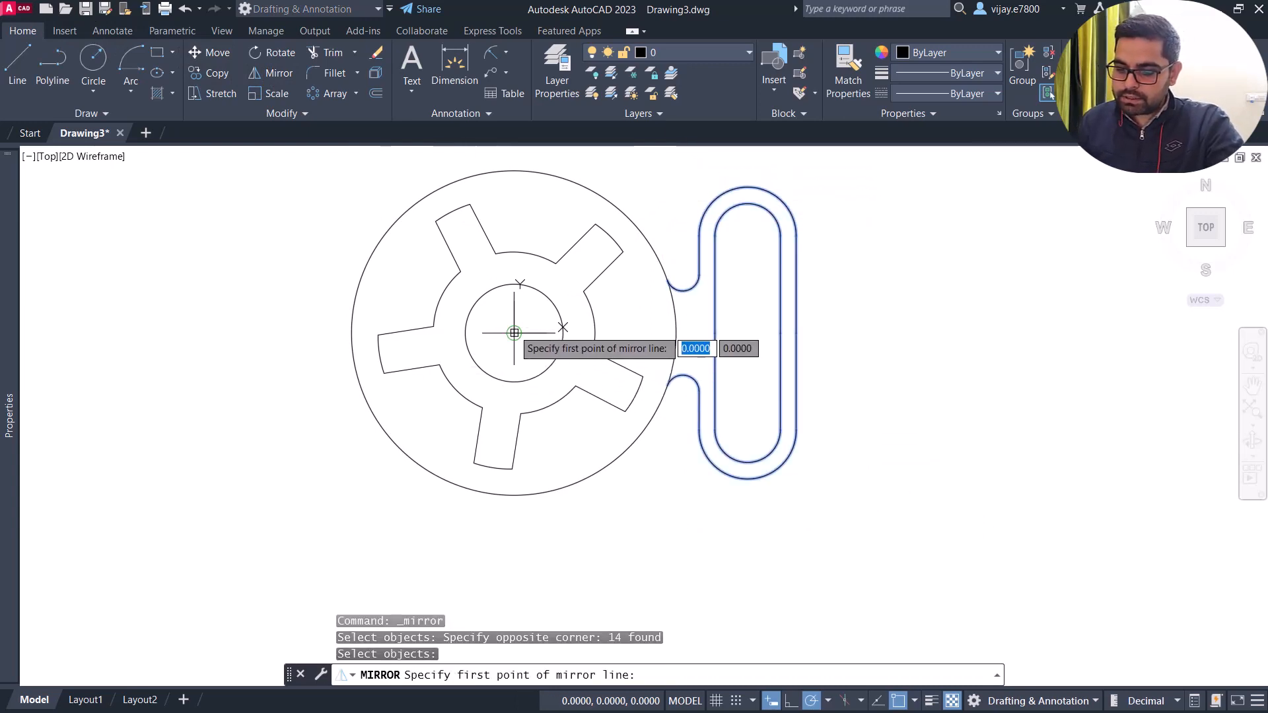
pyautogui.click(526, 331)
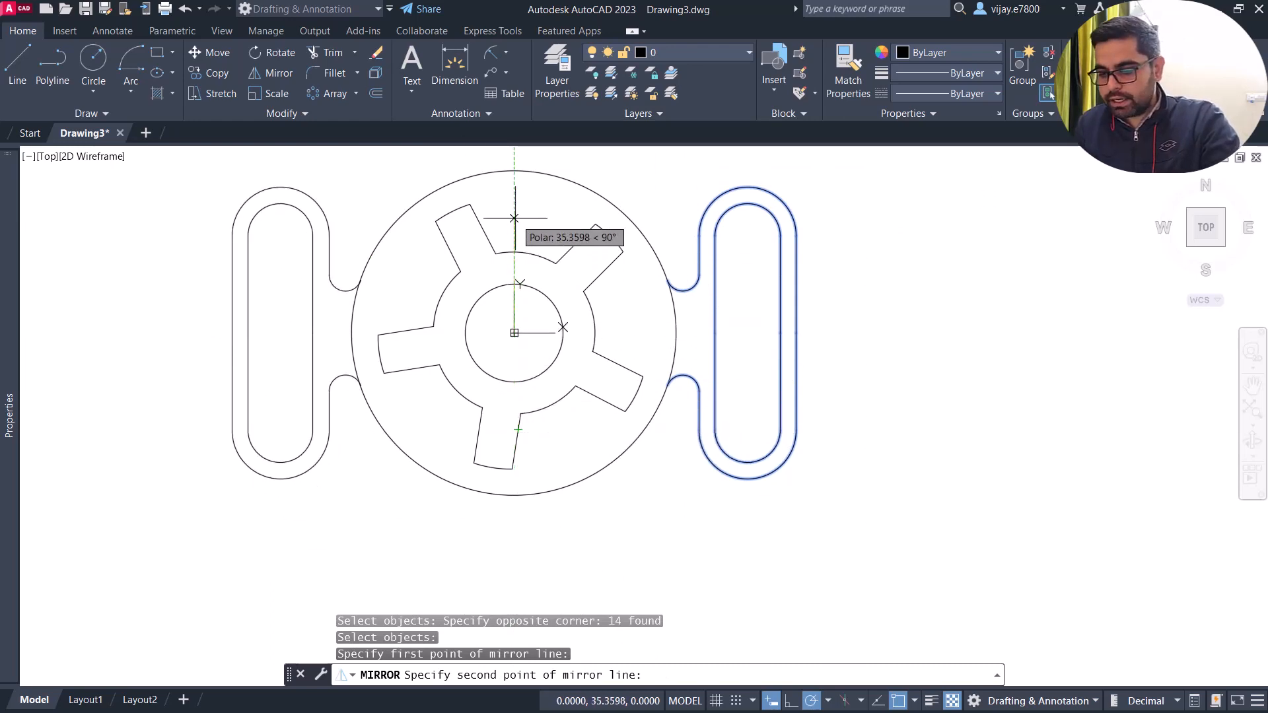
pyautogui.click(514, 218)
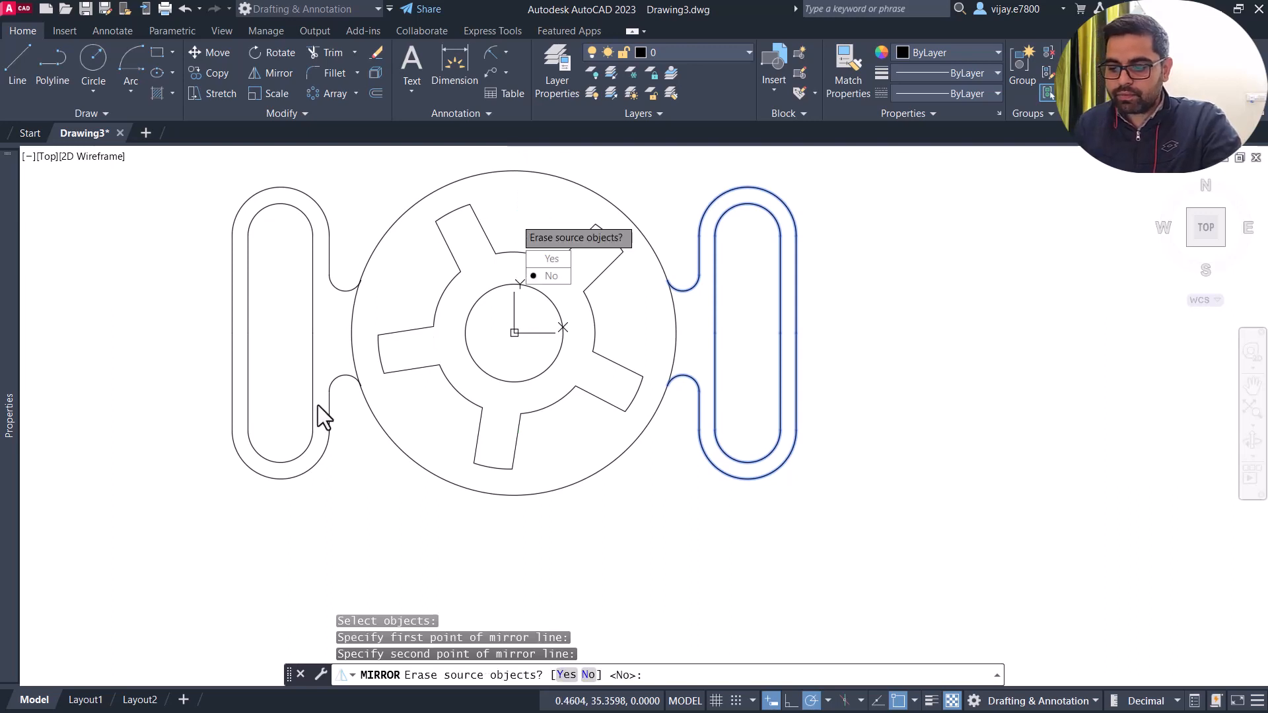
pyautogui.click(551, 277)
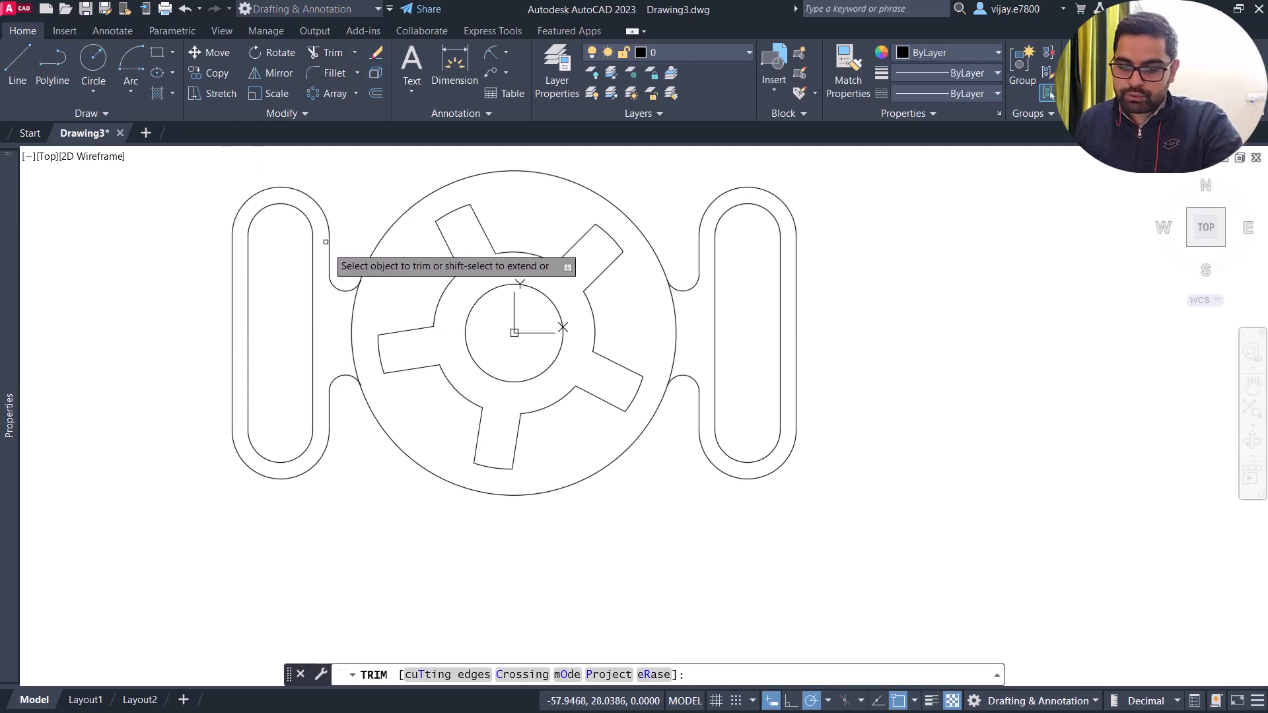
# - Trim the large circle's arcs between the fillets on both sides to open it to the side slots
pyautogui.click(352, 334)
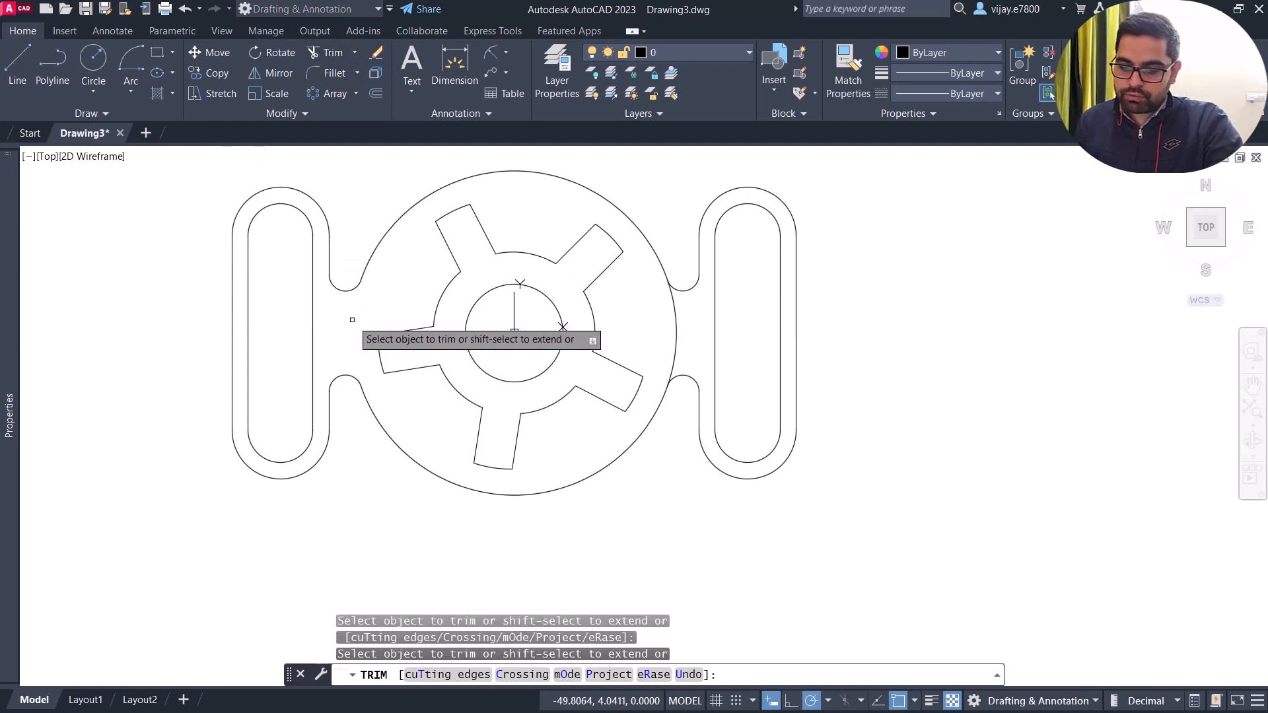
pyautogui.click(674, 321)
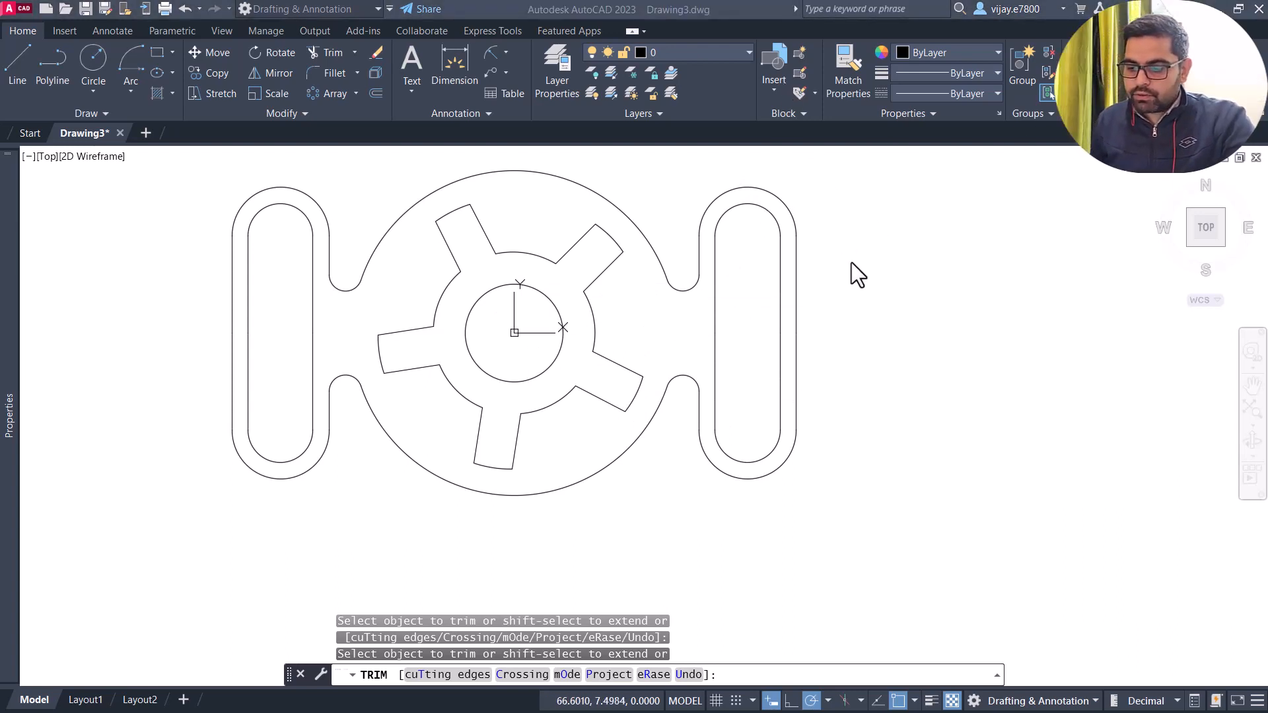
# - Add a radius dimension to the lower arc of the large circle, placing its text outside below the plate
pyautogui.click(492, 54)
pyautogui.click(507, 53)
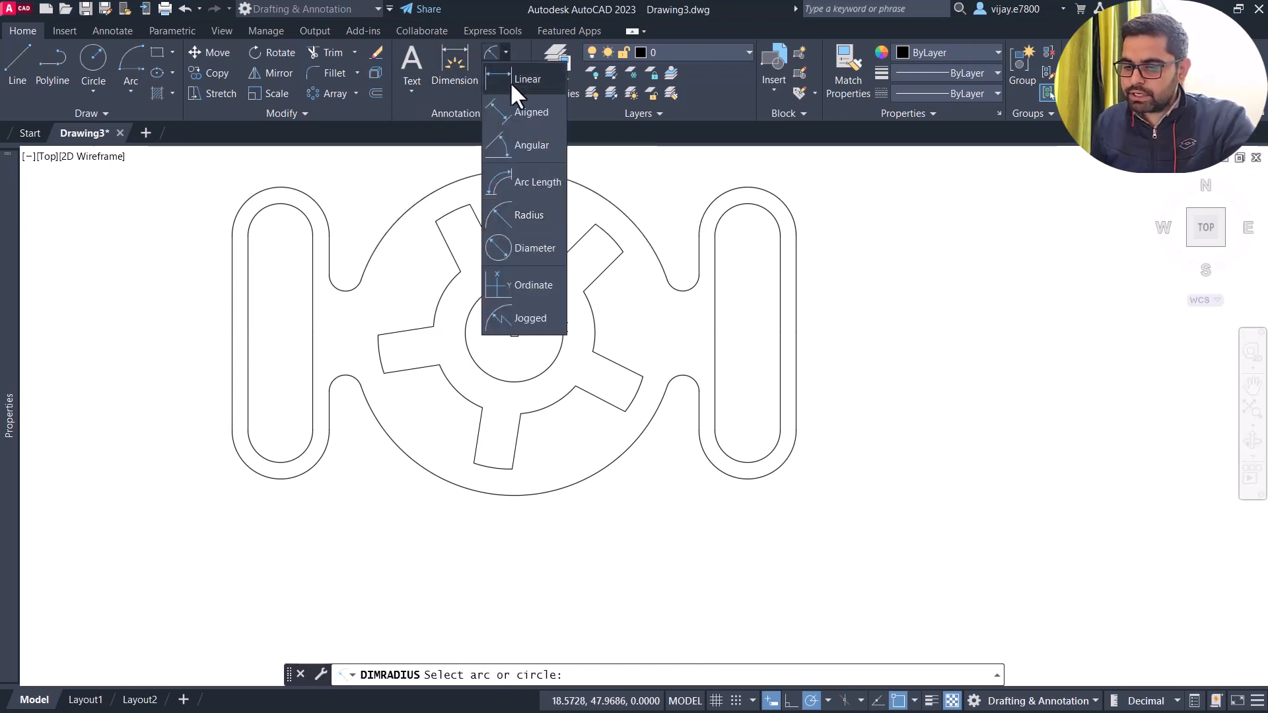
pyautogui.click(526, 220)
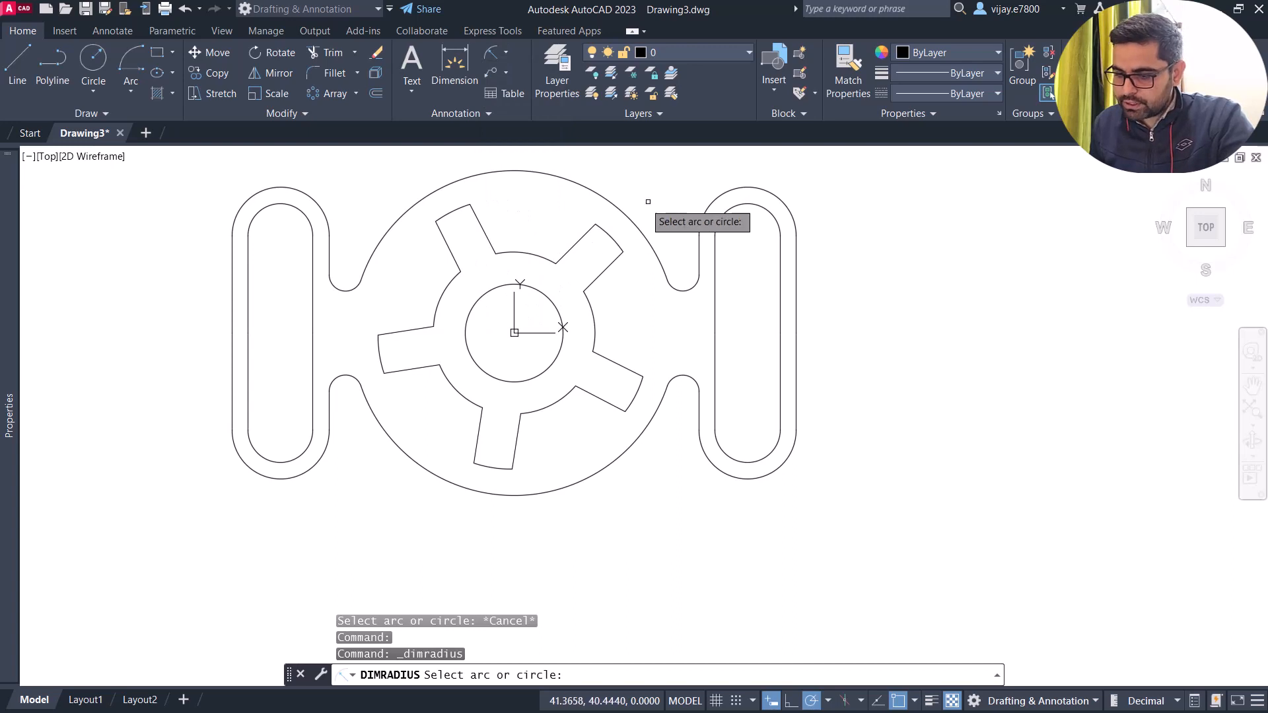
pyautogui.click(607, 468)
pyautogui.click(658, 538)
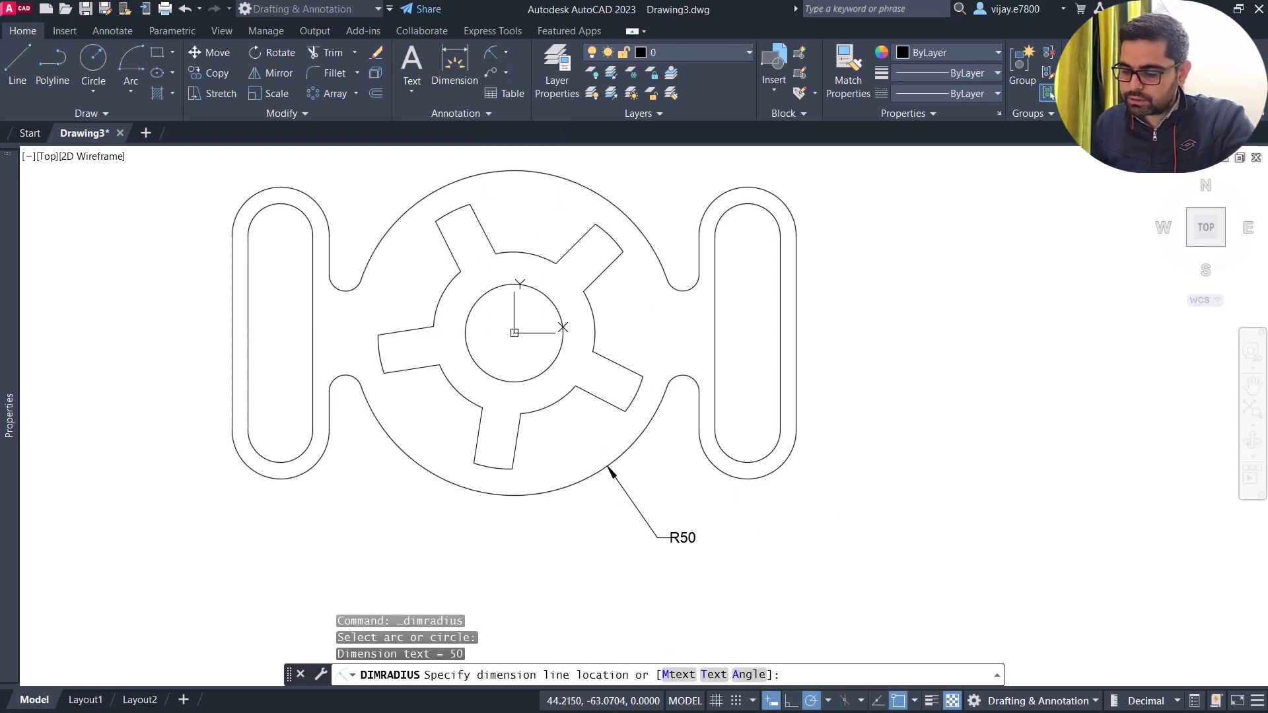
# - Add a radius dimension to the outer end arc of the upper-right radial slot, placing the text outside the large circle
pyautogui.rightClick(852, 300)
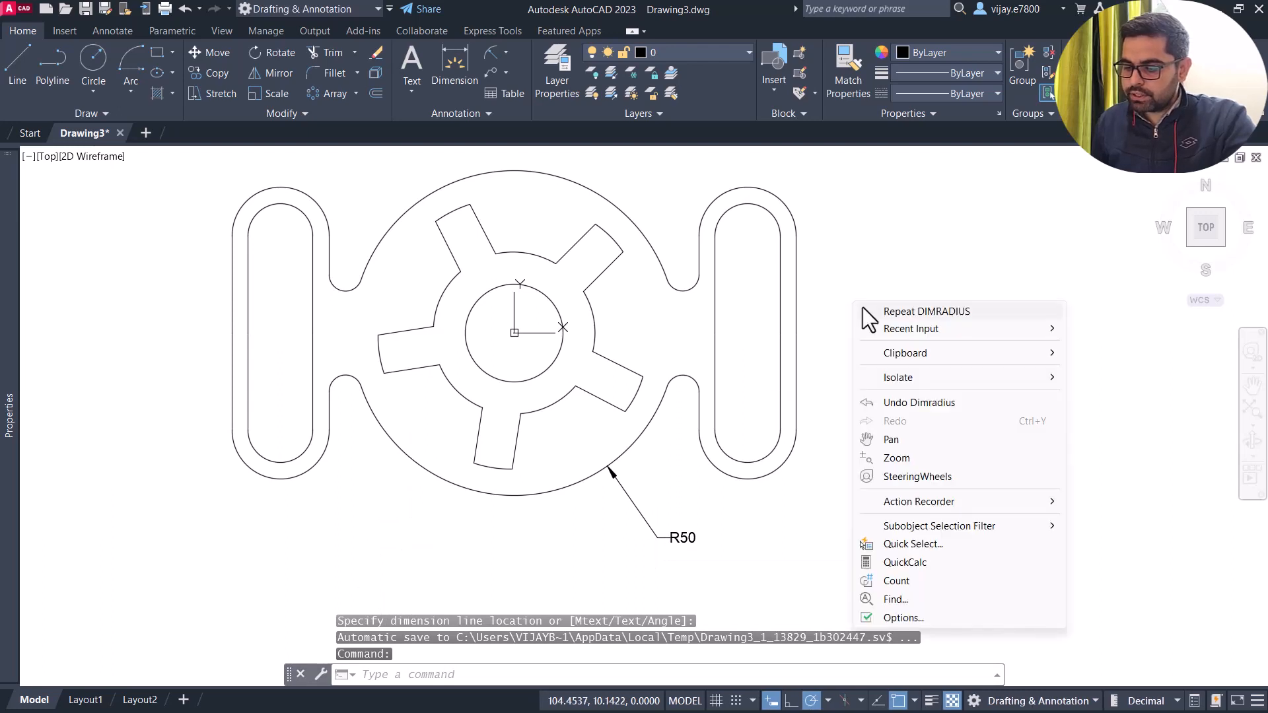
pyautogui.click(866, 311)
pyautogui.click(608, 234)
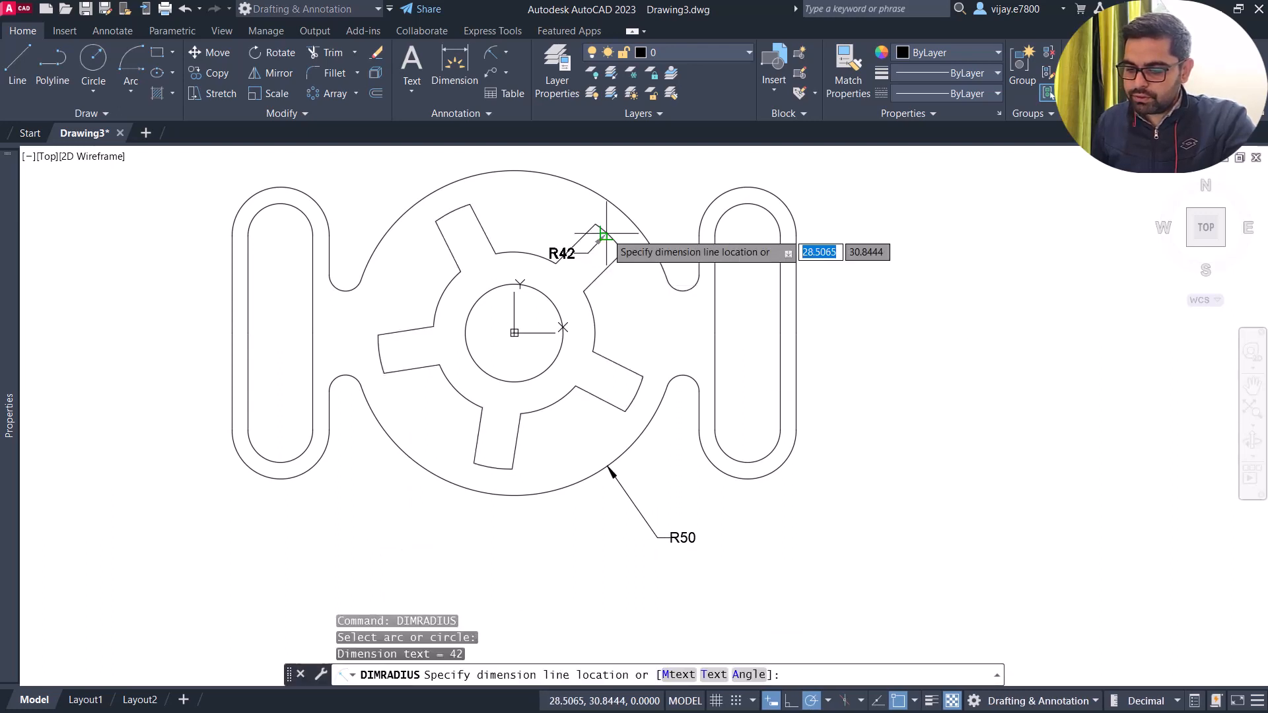
pyautogui.click(633, 188)
# - Add a radius dimension to the innermost circle, placing the text outside the plate at lower left
pyautogui.rightClick(989, 278)
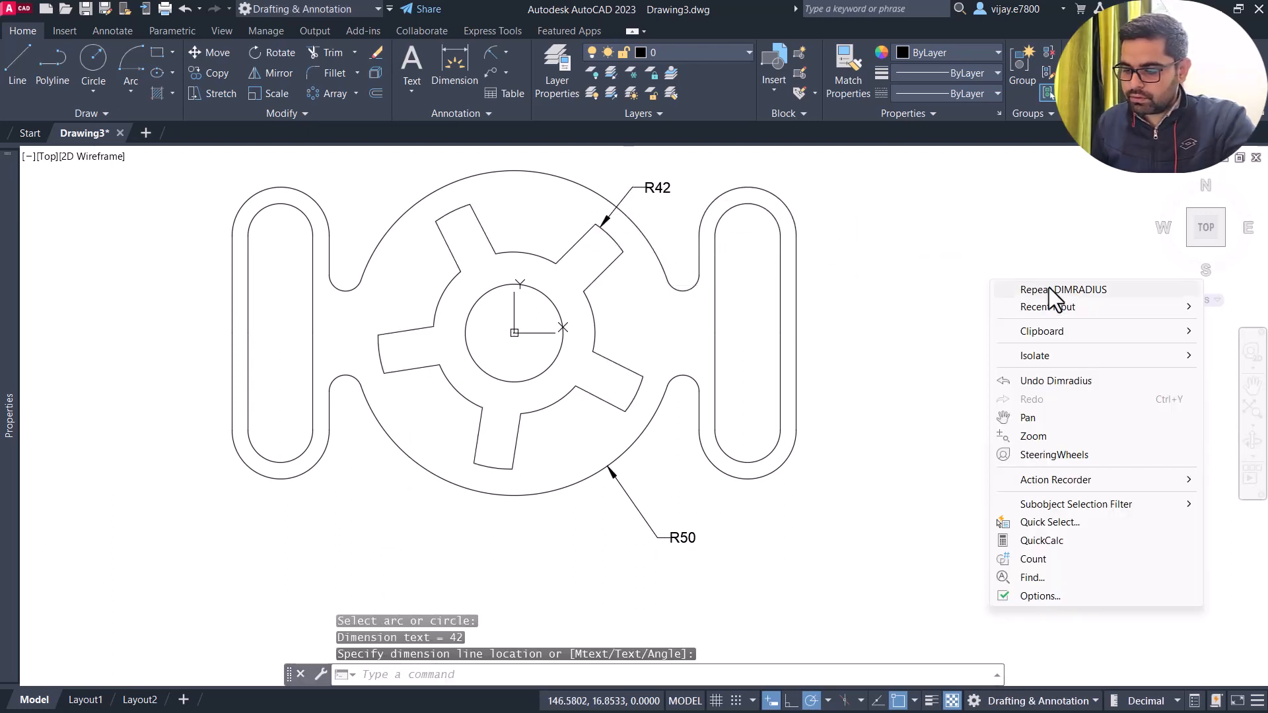
pyautogui.click(1049, 288)
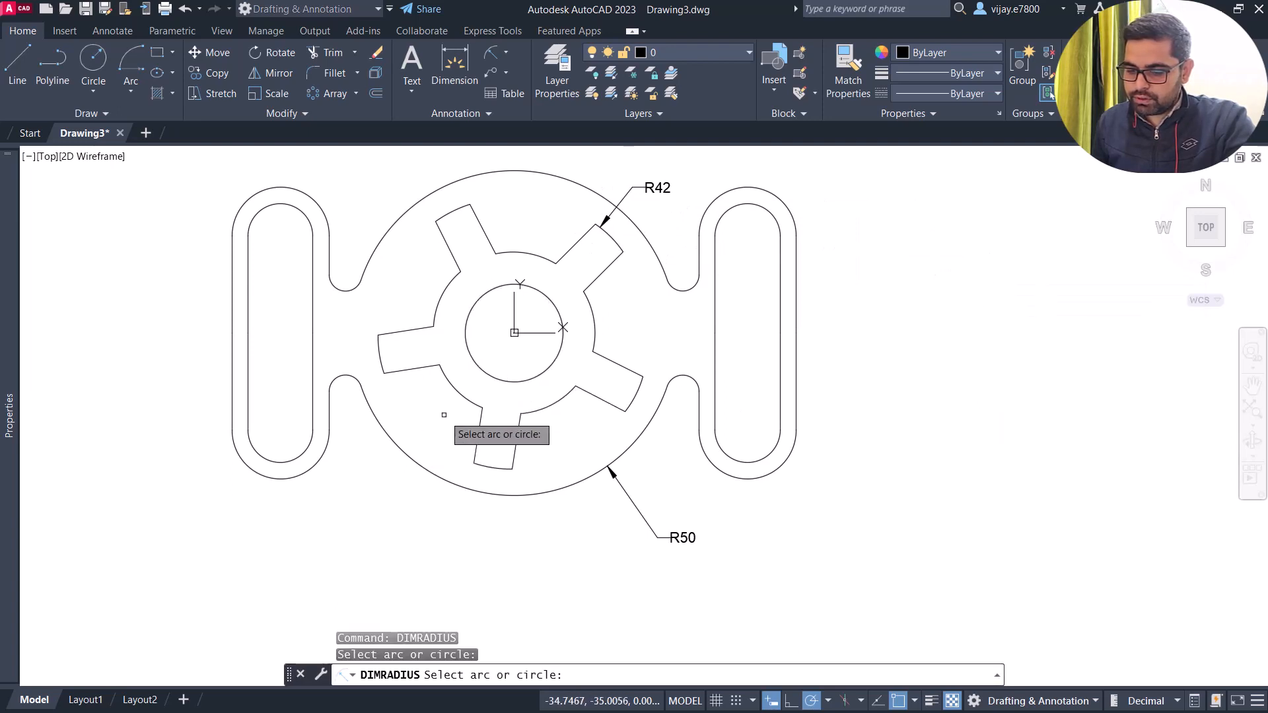
pyautogui.click(482, 372)
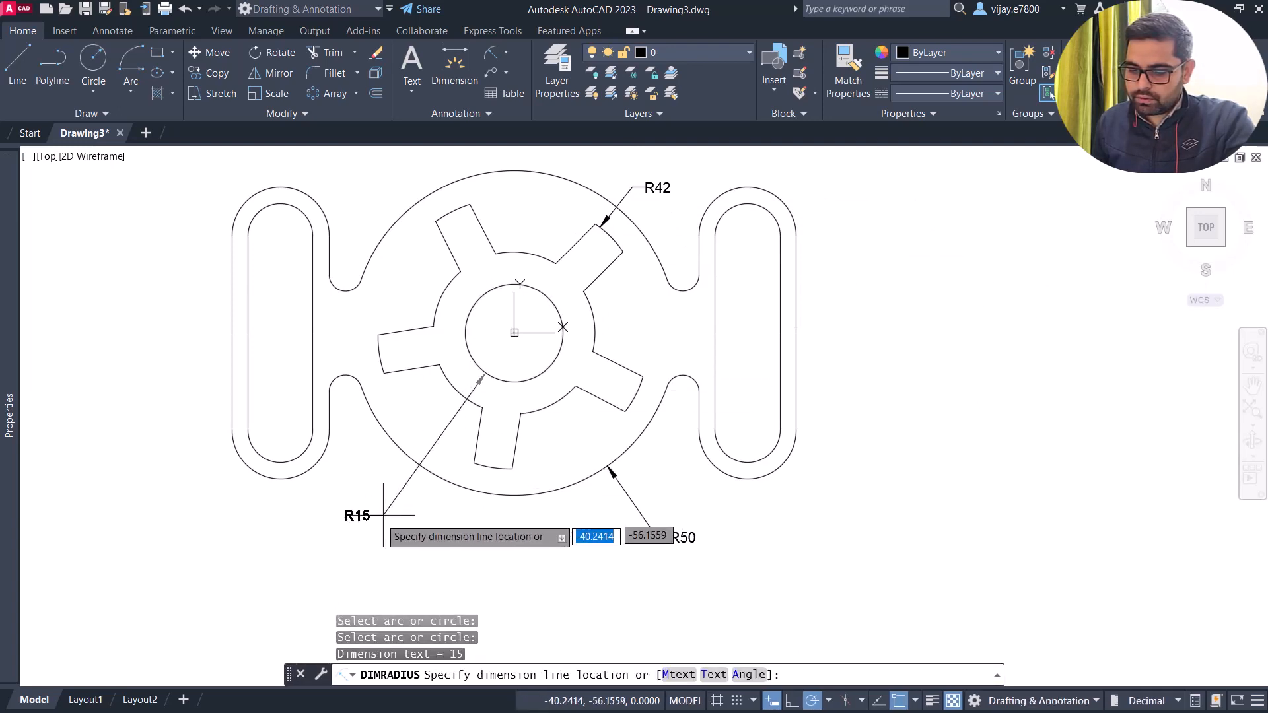
pyautogui.click(362, 529)
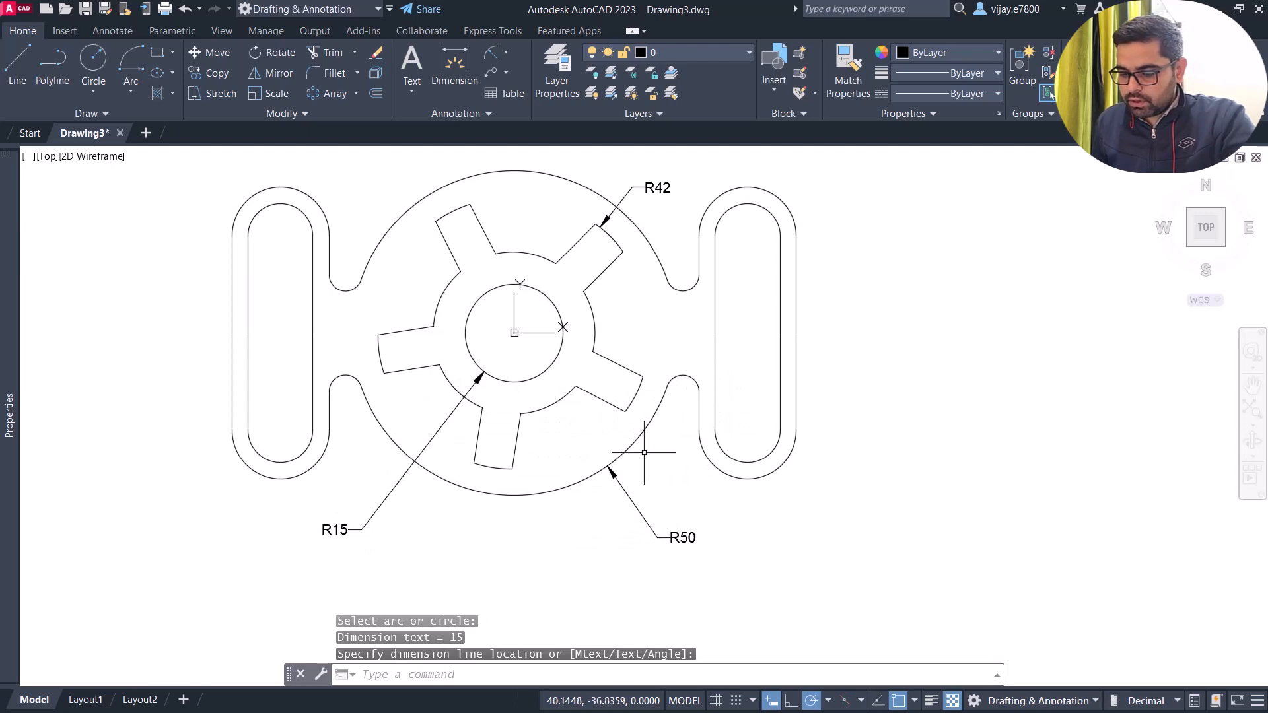
# - Add radius dimensions to the right side slot's outer top arc and inner bottom arc, with the text outside the slot
pyautogui.rightClick(900, 327)
pyautogui.click(923, 335)
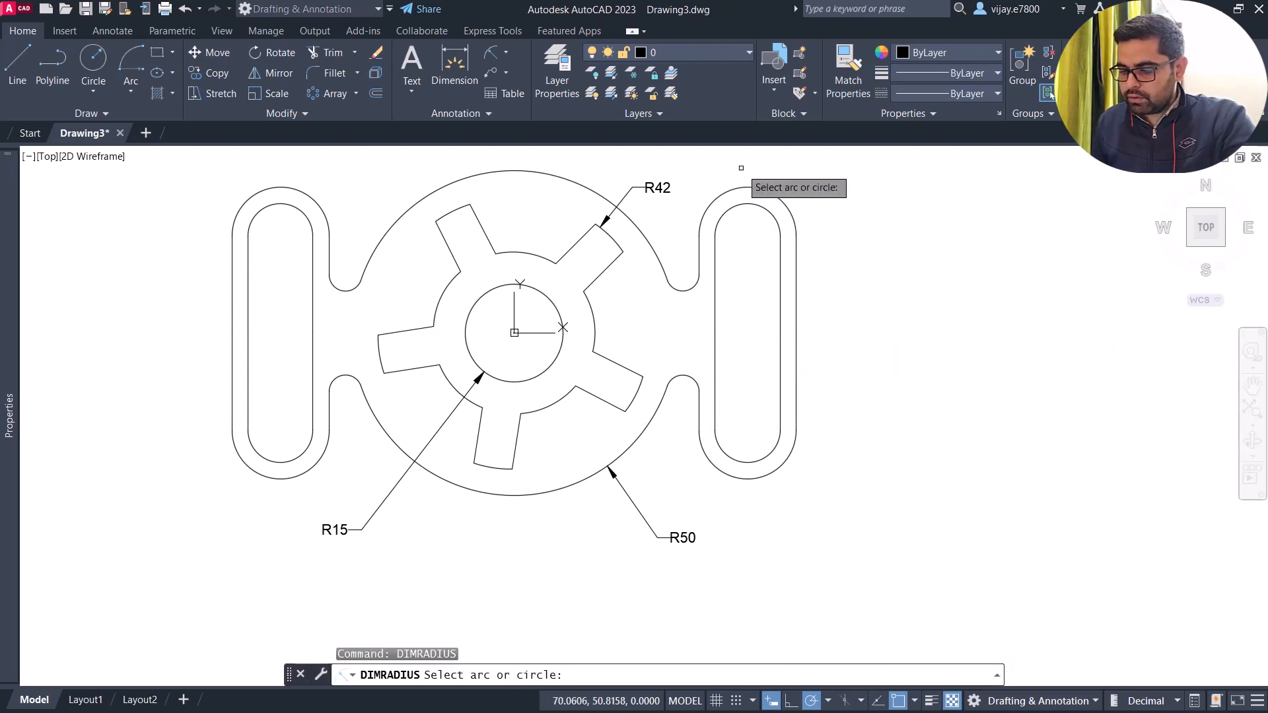
pyautogui.click(762, 191)
pyautogui.click(796, 181)
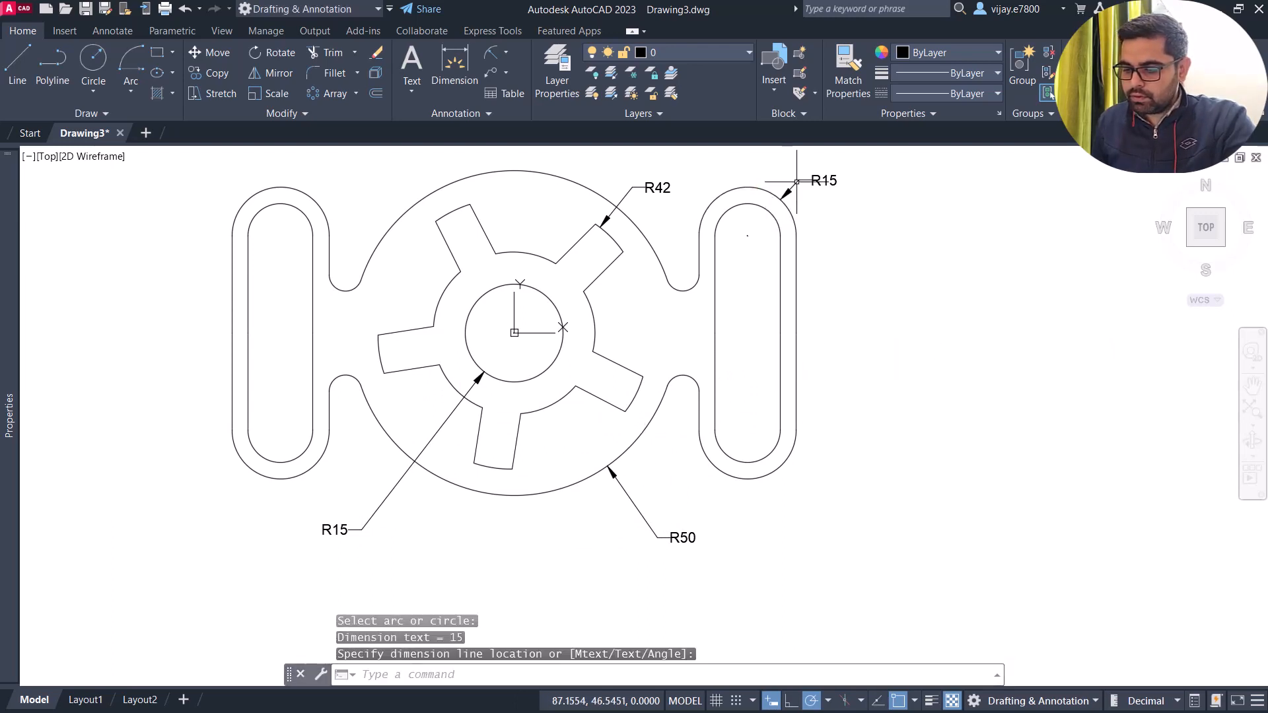
pyautogui.rightClick(862, 278)
pyautogui.click(900, 291)
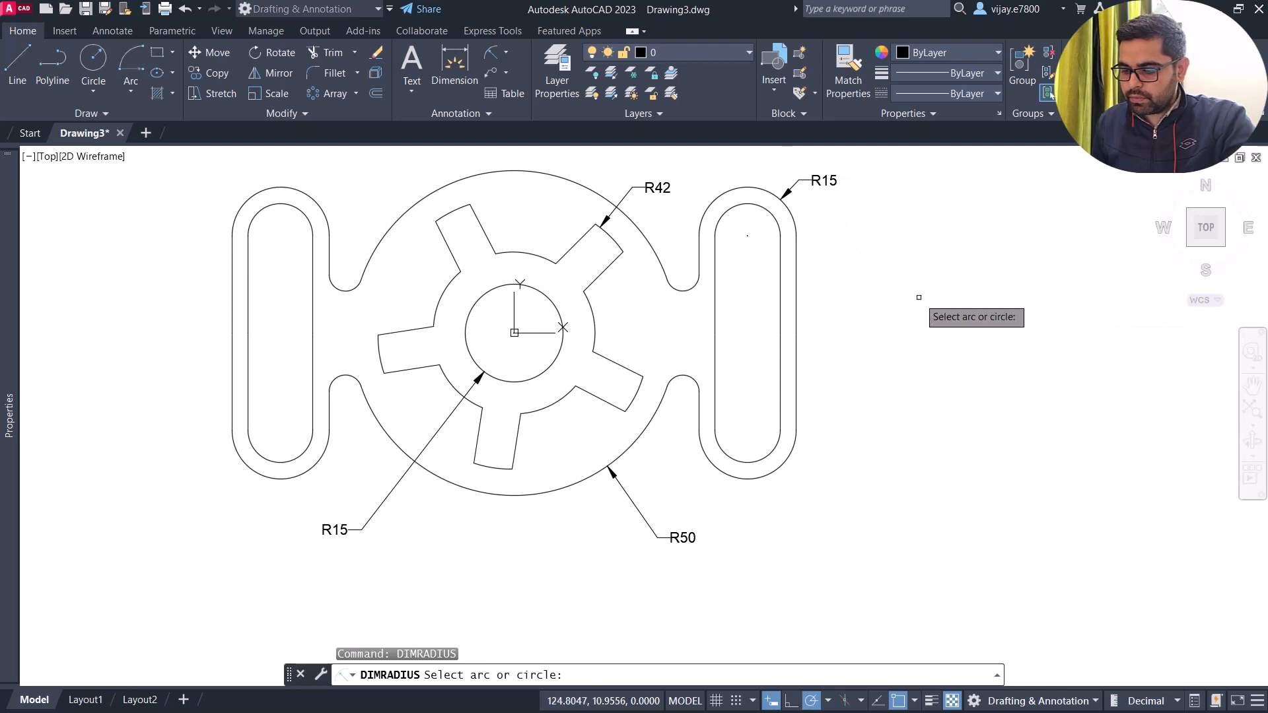
pyautogui.click(758, 463)
pyautogui.click(819, 508)
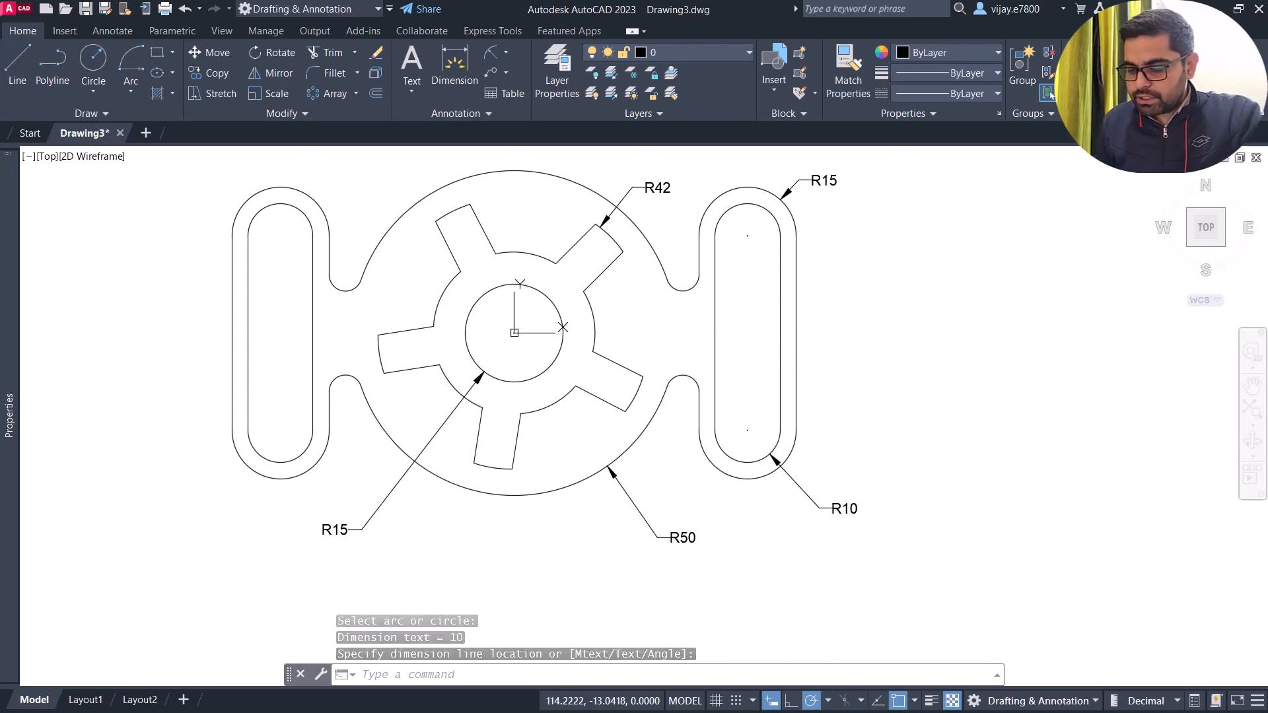
# - Add radius dimensions to the lower-right and upper-left fillets between the large circle and the side slots, with text outside the plate
pyautogui.rightClick(906, 382)
pyautogui.click(932, 386)
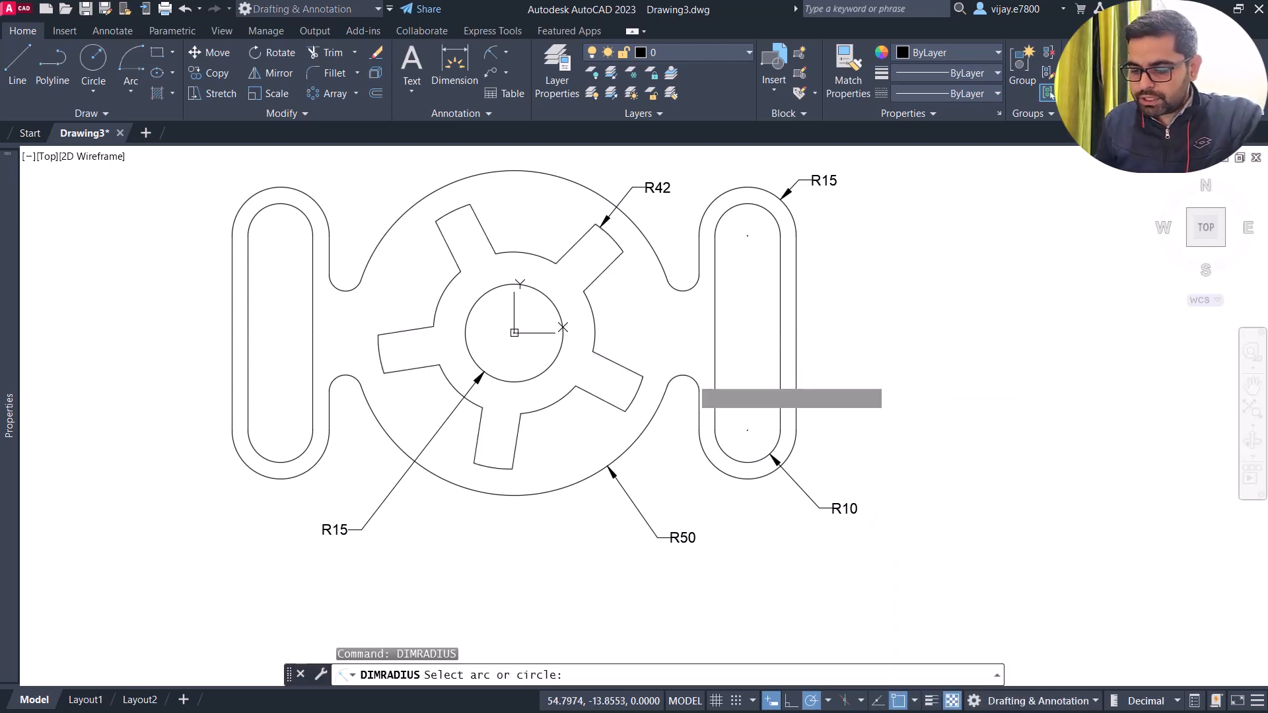
pyautogui.click(694, 390)
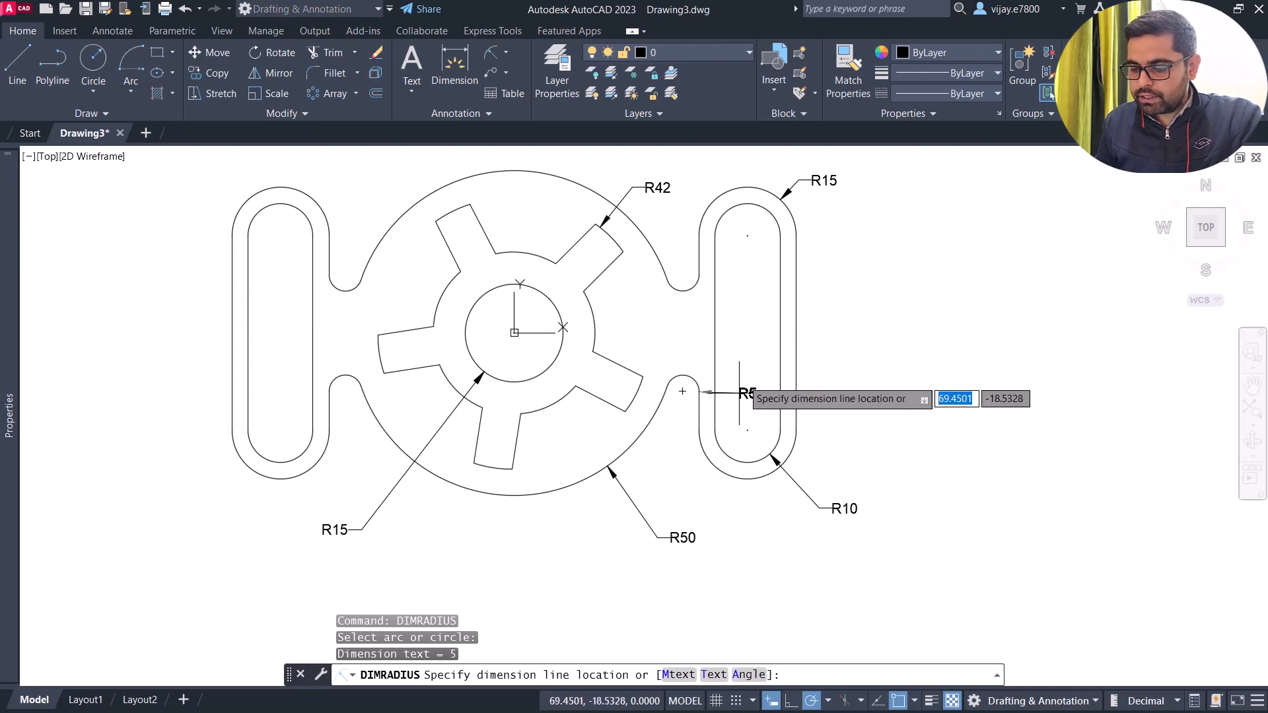
pyautogui.click(877, 293)
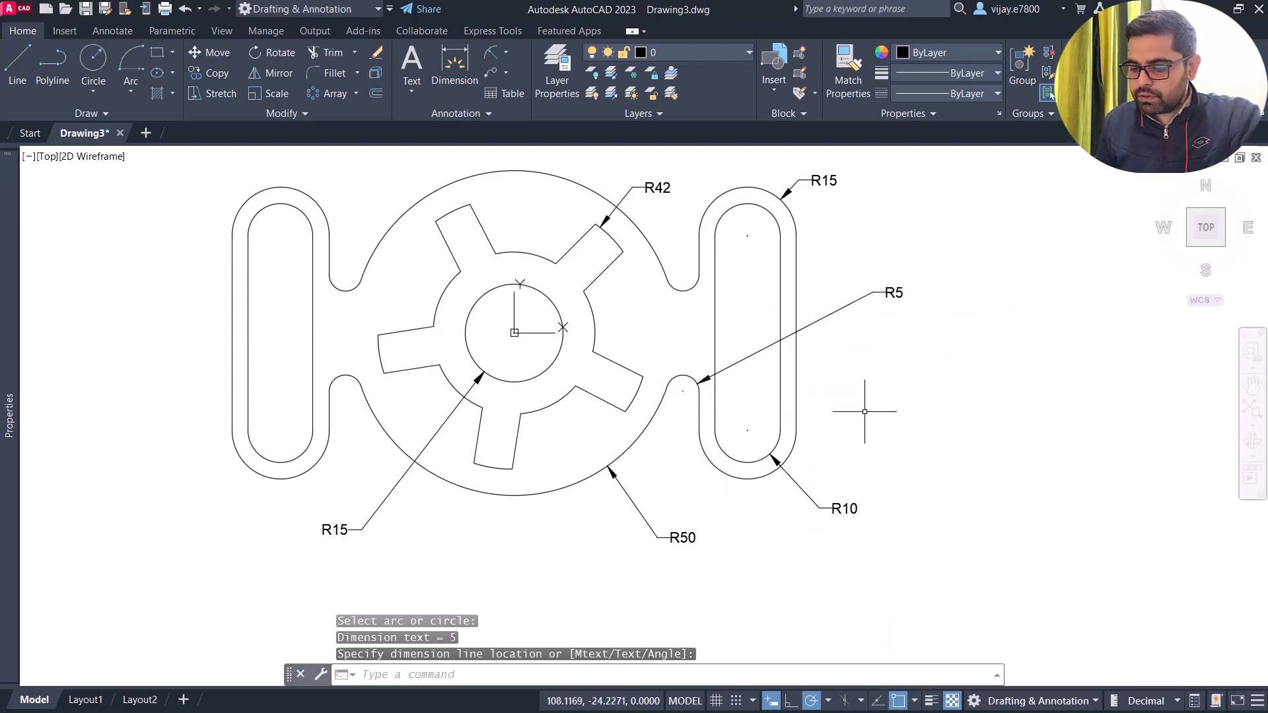
pyautogui.rightClick(1009, 335)
pyautogui.click(1031, 343)
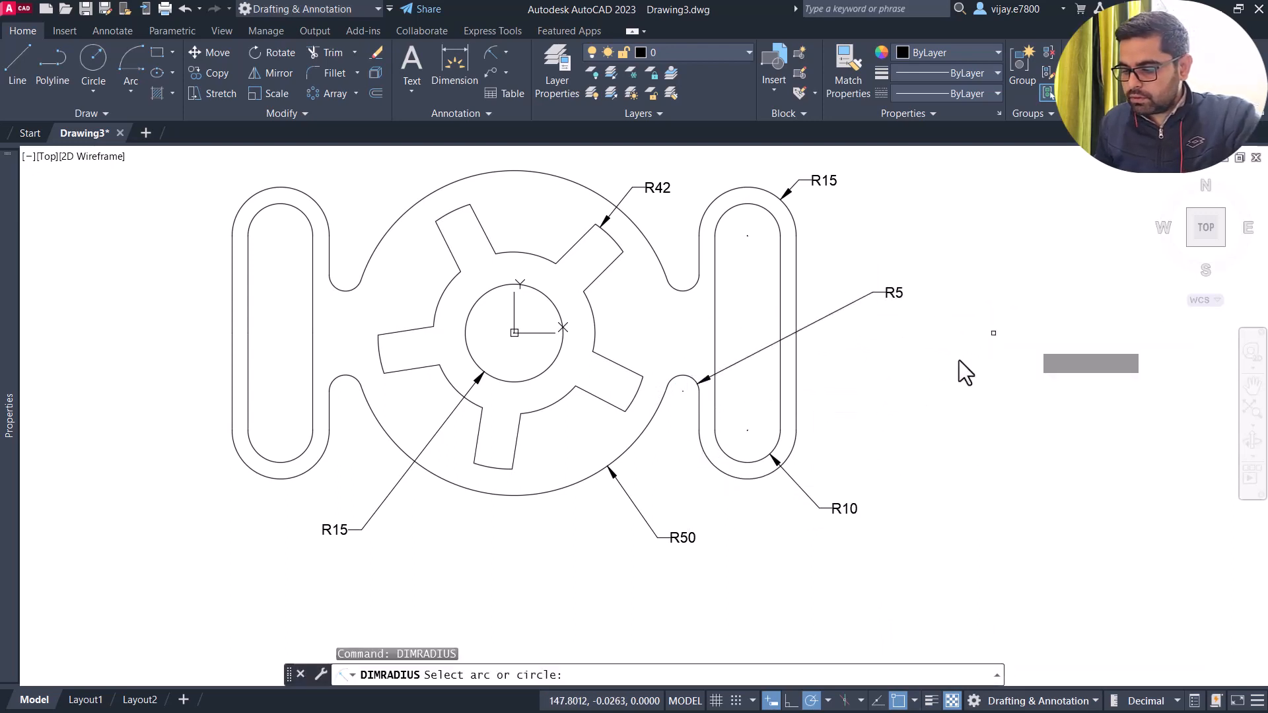
pyautogui.click(345, 292)
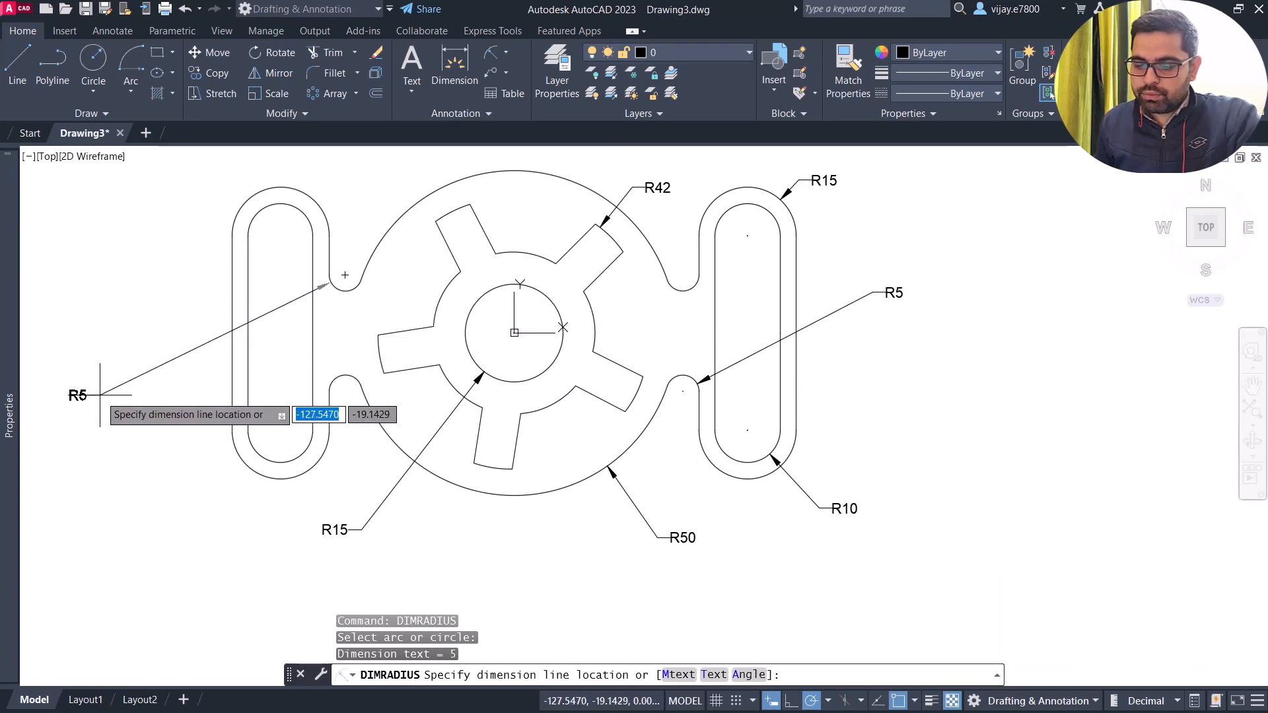
pyautogui.click(99, 400)
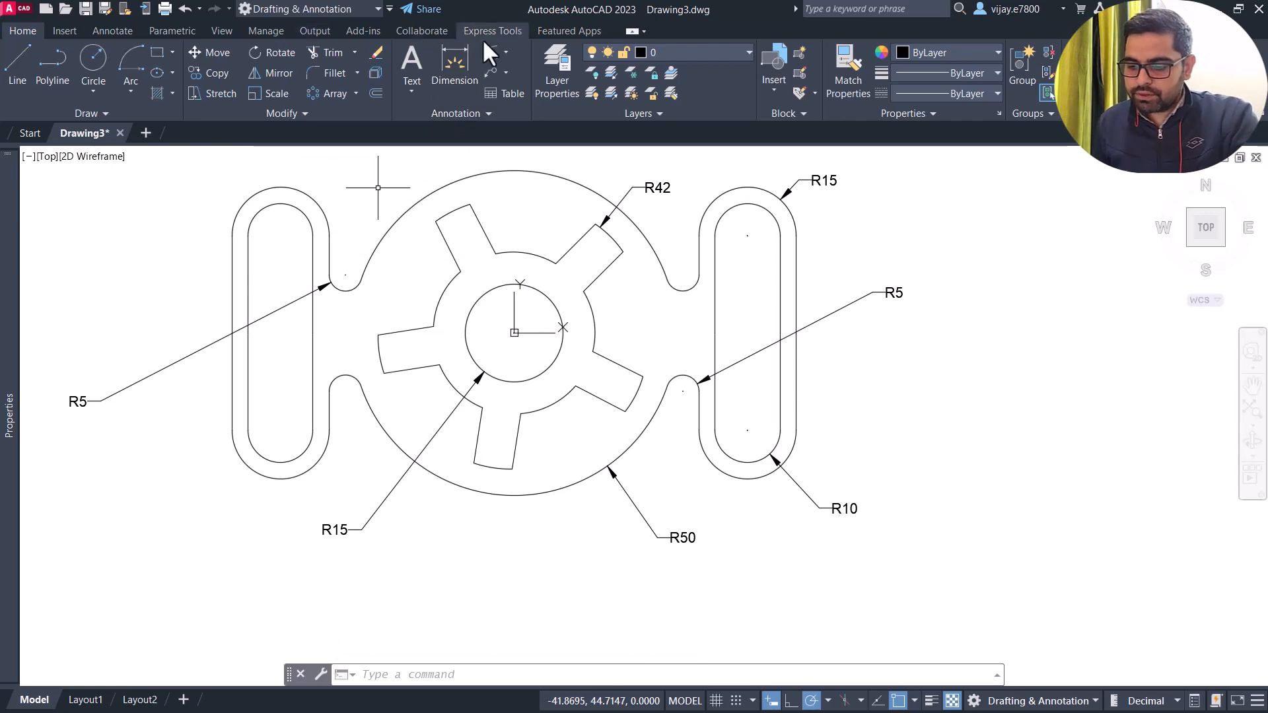
# - Add a horizontal linear dimension from the circles' centre to the right side slot's arc centre, placed below the plate
pyautogui.click(505, 51)
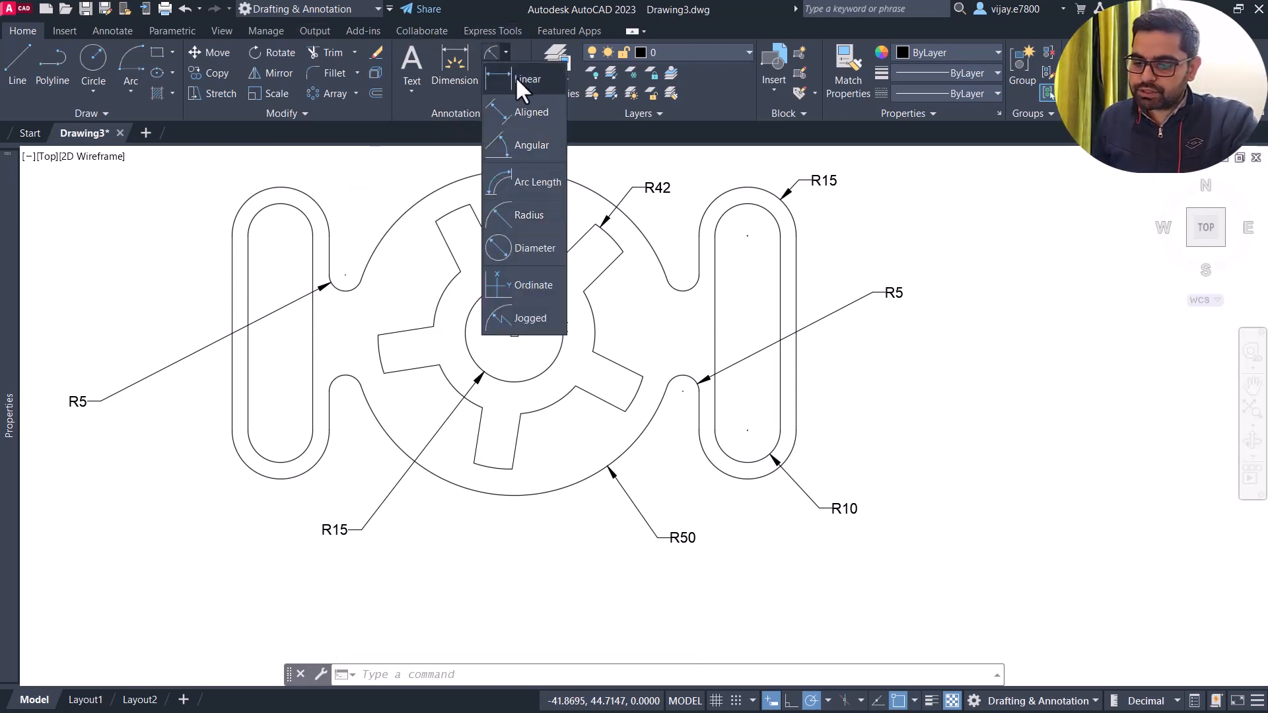
pyautogui.click(522, 79)
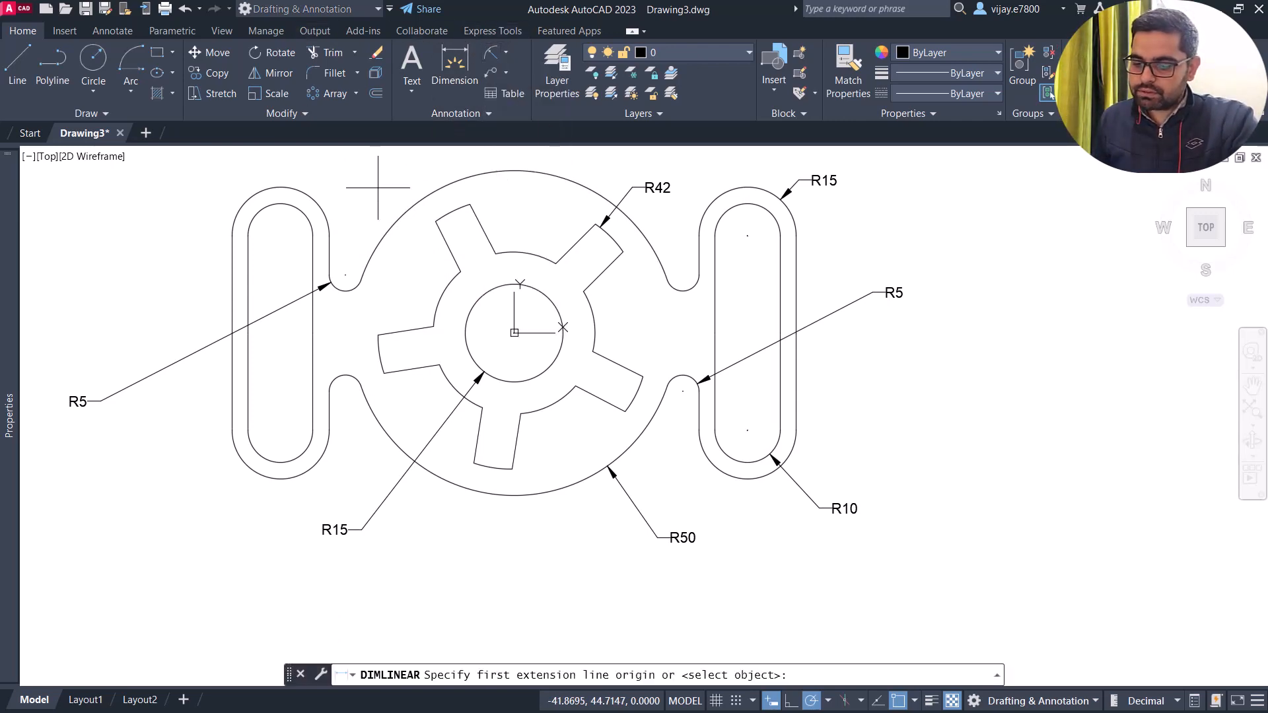
pyautogui.click(514, 333)
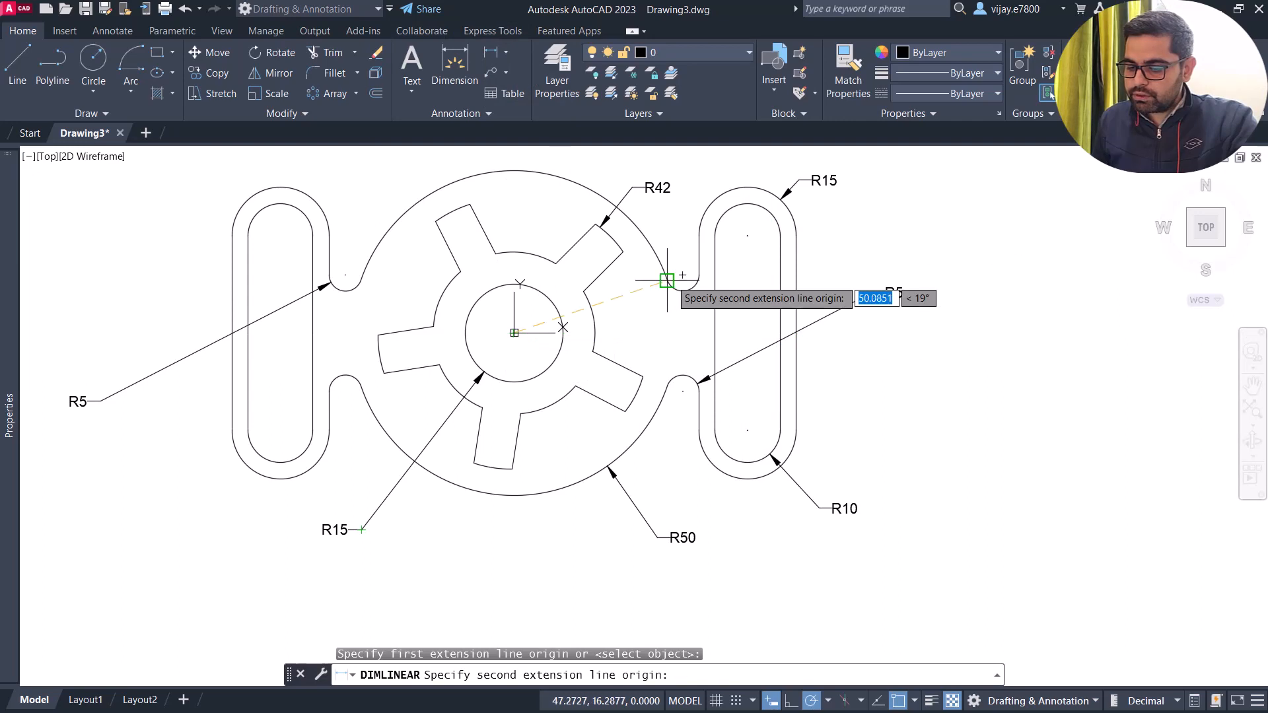
pyautogui.click(748, 235)
pyautogui.click(743, 581)
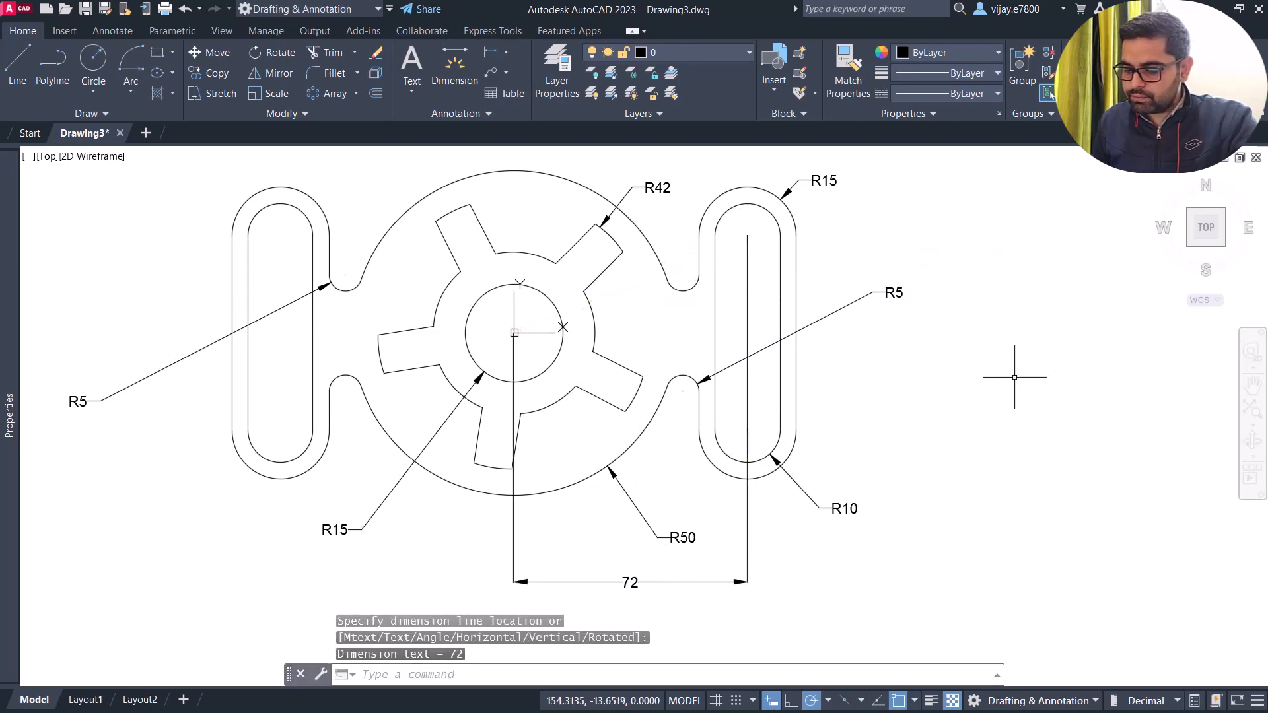
# - Add a horizontal linear dimension from the circles' centre to the left side slot's lower arc centre, aligned with the right-hand dimension
pyautogui.rightClick(1004, 367)
pyautogui.click(1037, 376)
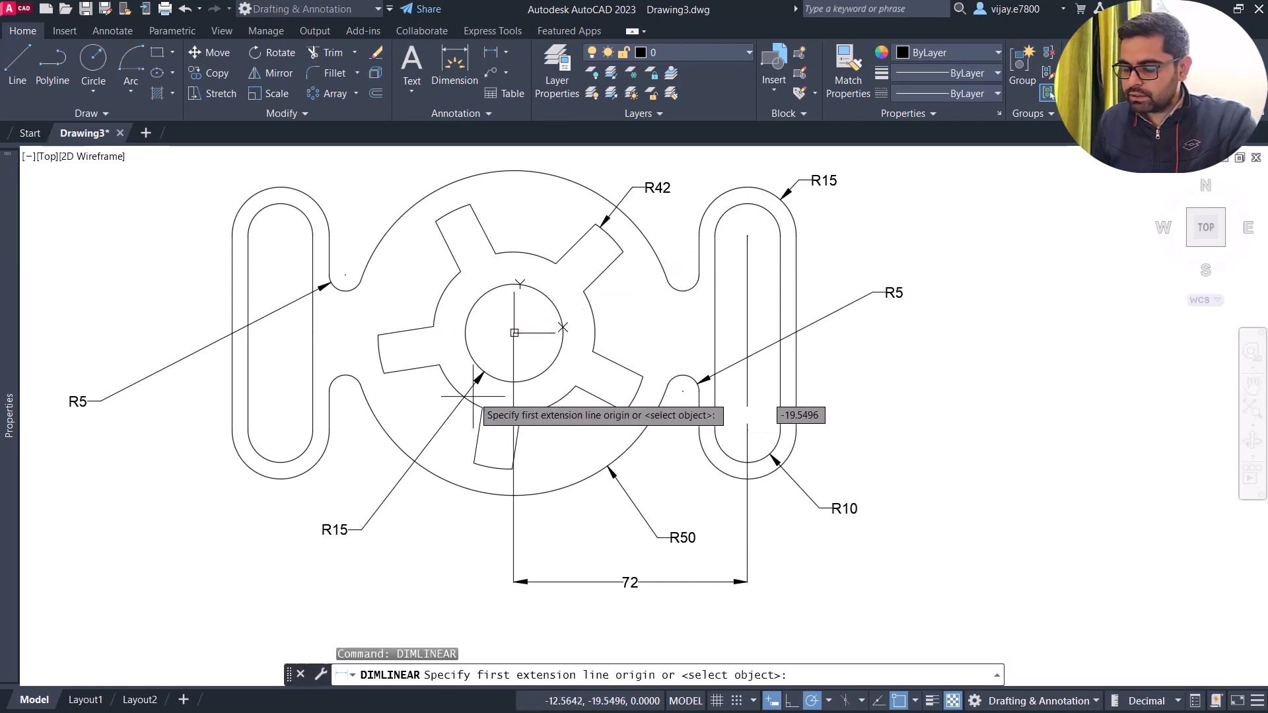
pyautogui.click(515, 333)
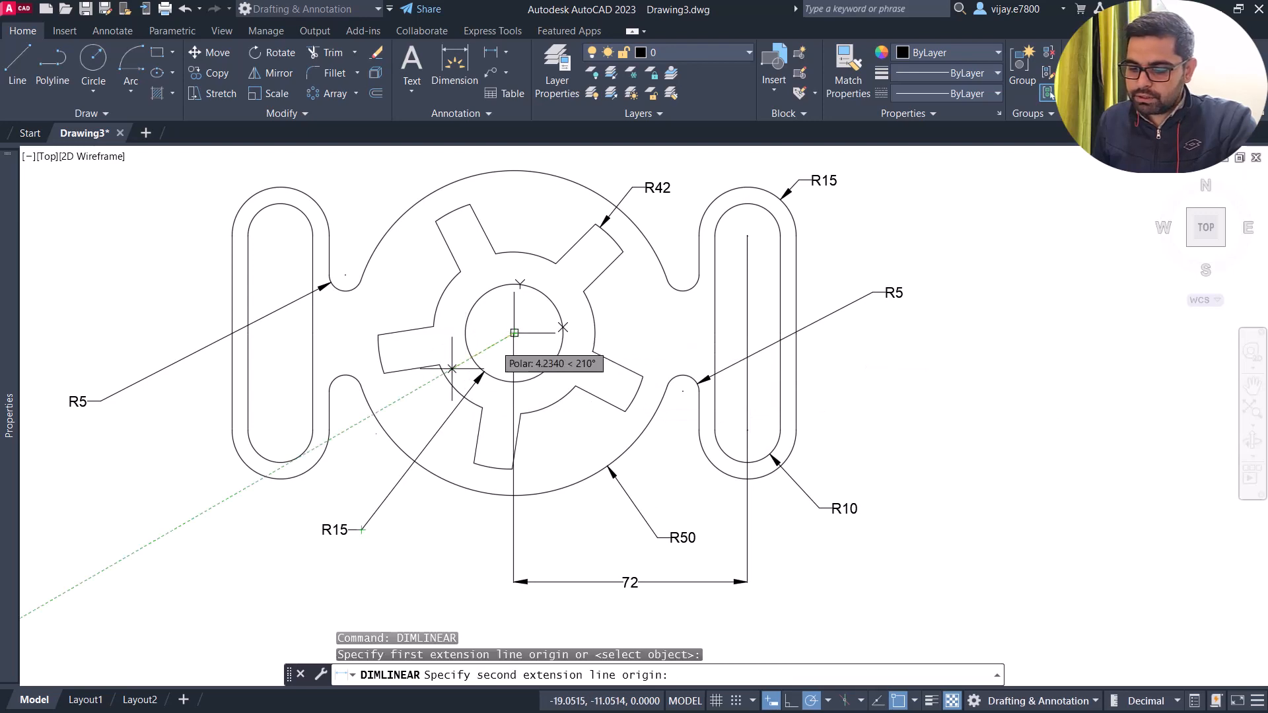
pyautogui.click(281, 431)
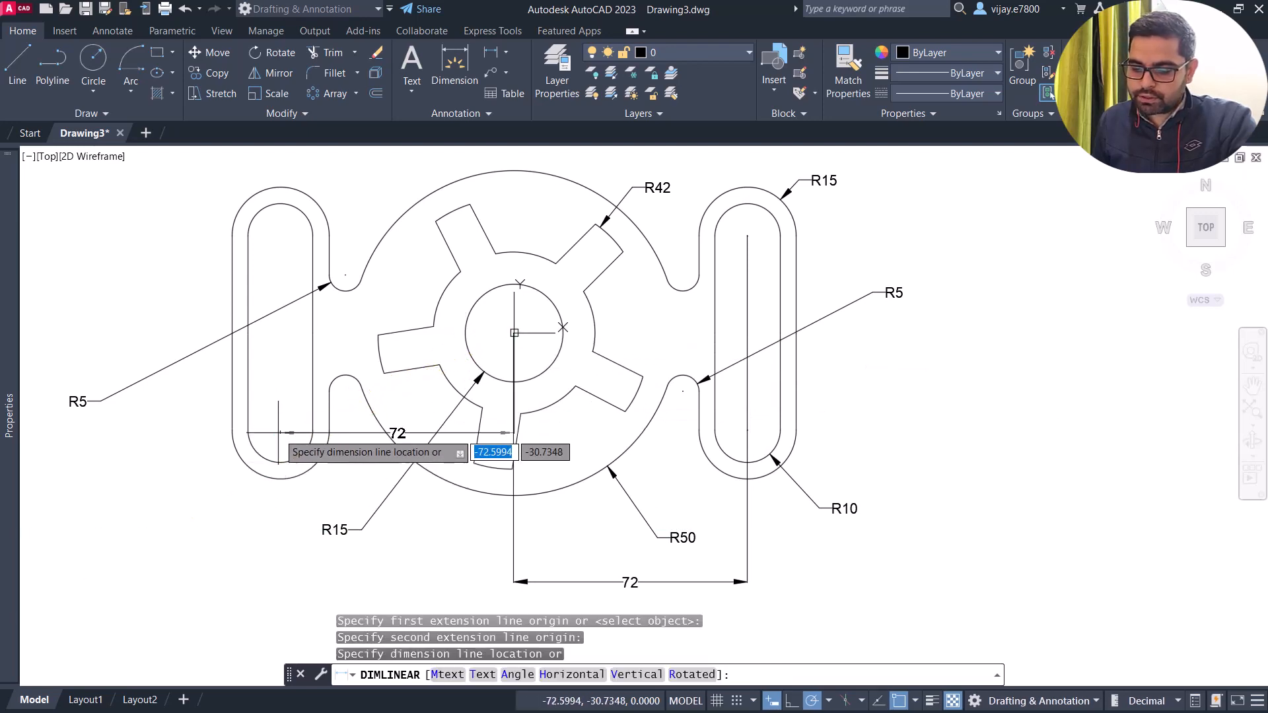
pyautogui.click(292, 582)
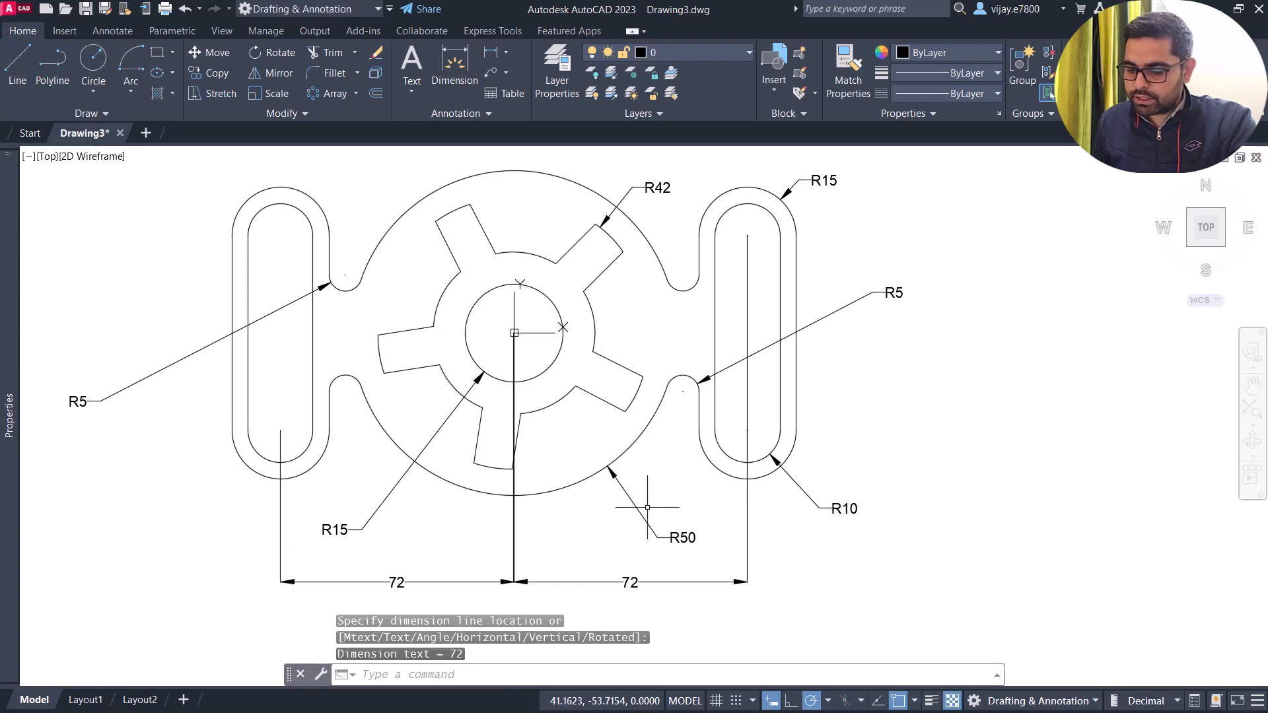
# - Add a vertical linear dimension from the circles' centre to the right side slot's lower arc centre, placed right of the plate
pyautogui.scroll(2, 546, 454)
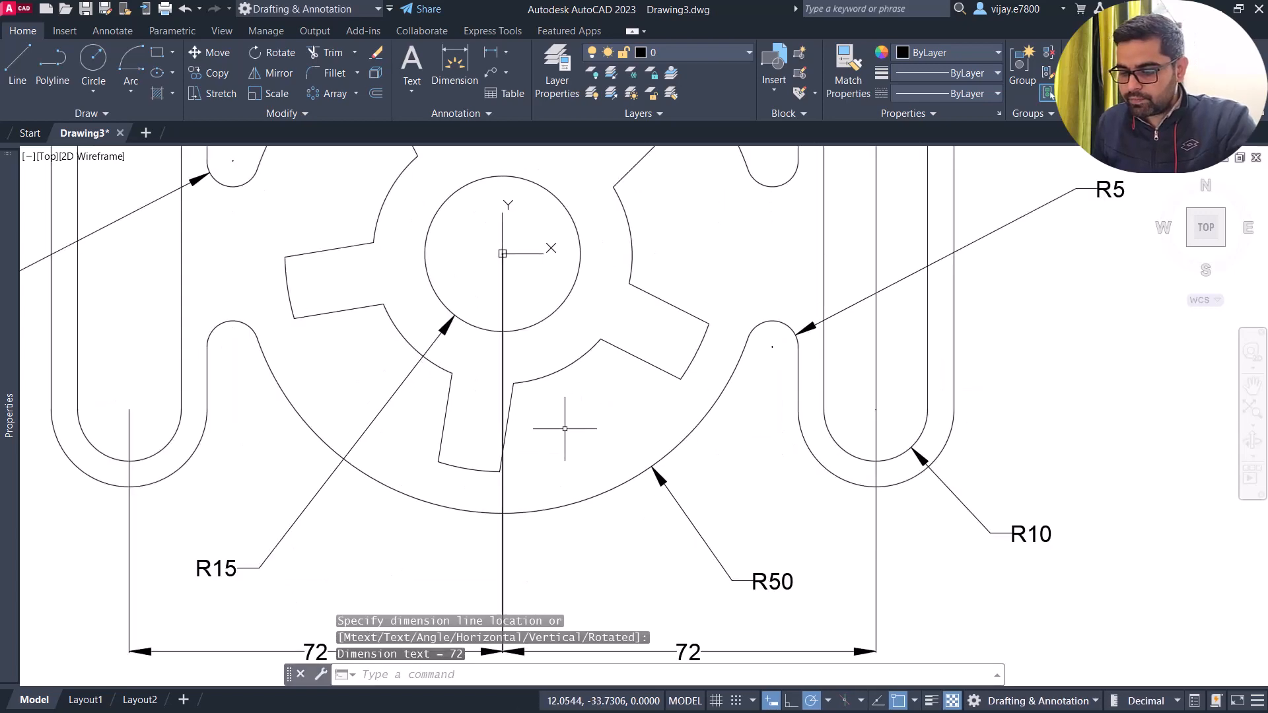
pyautogui.scroll(-4, 565, 429)
pyautogui.rightClick(830, 395)
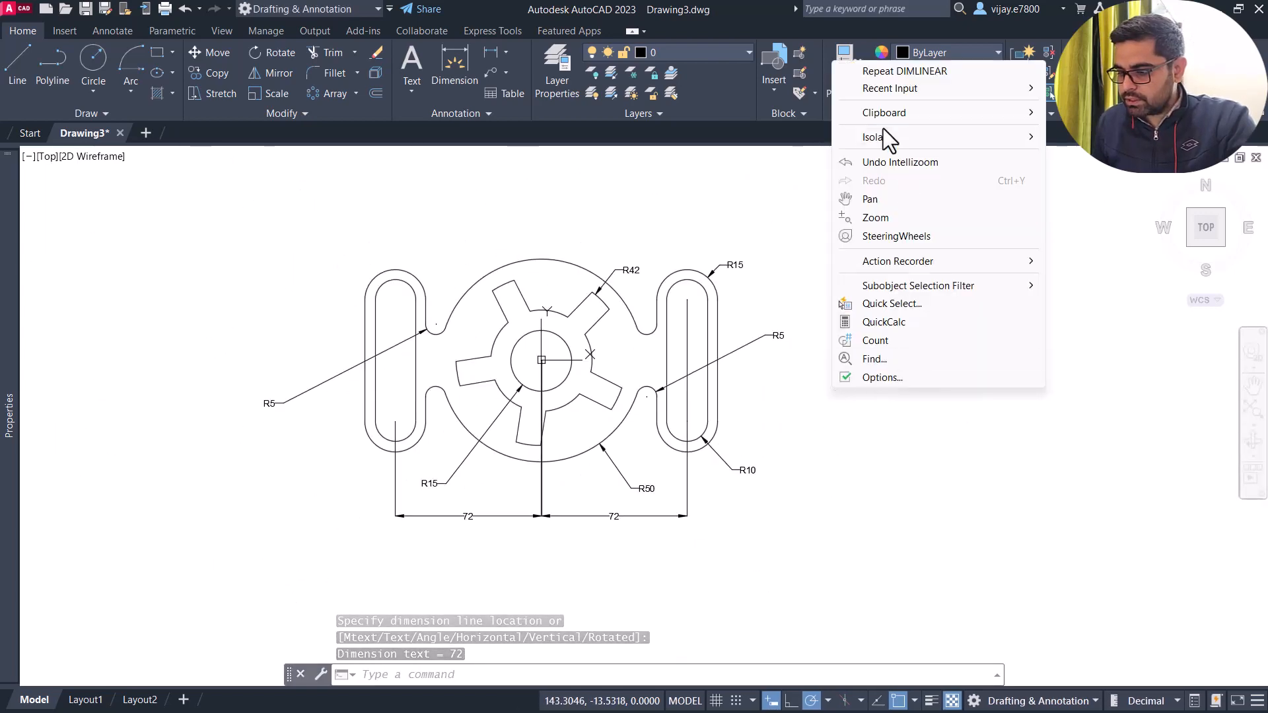
pyautogui.rightClick(990, 564)
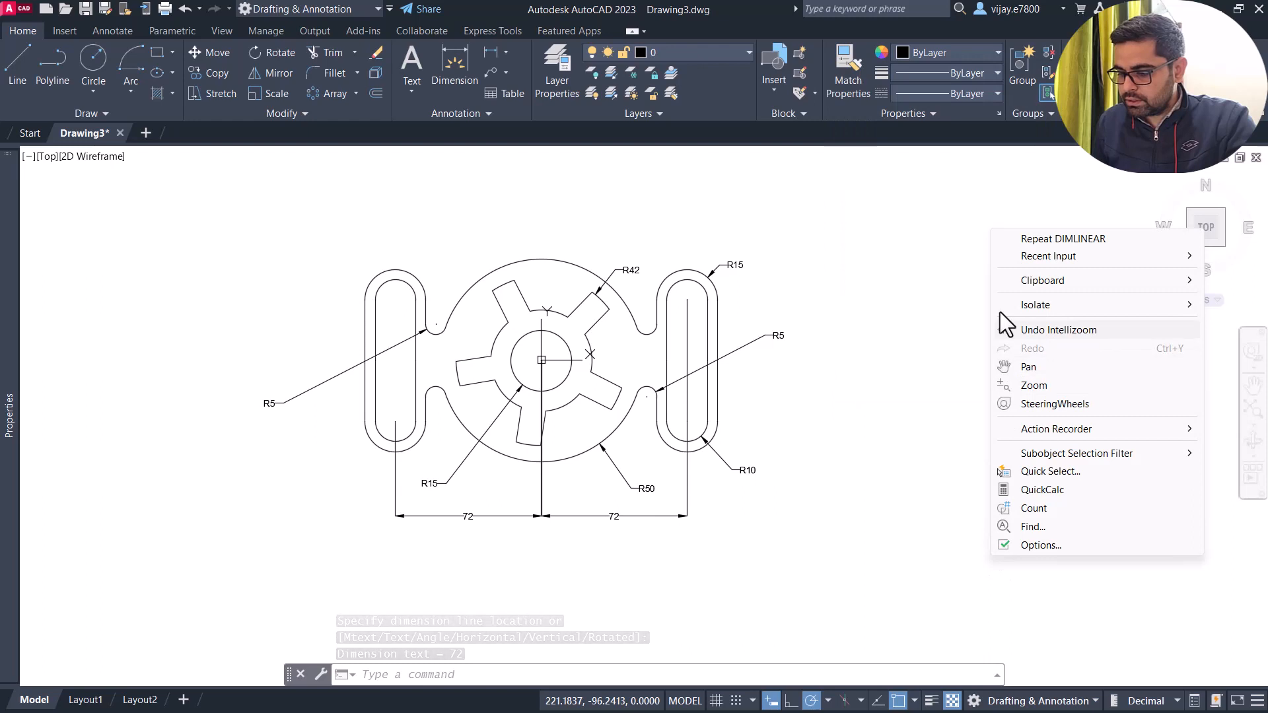
pyautogui.click(1024, 240)
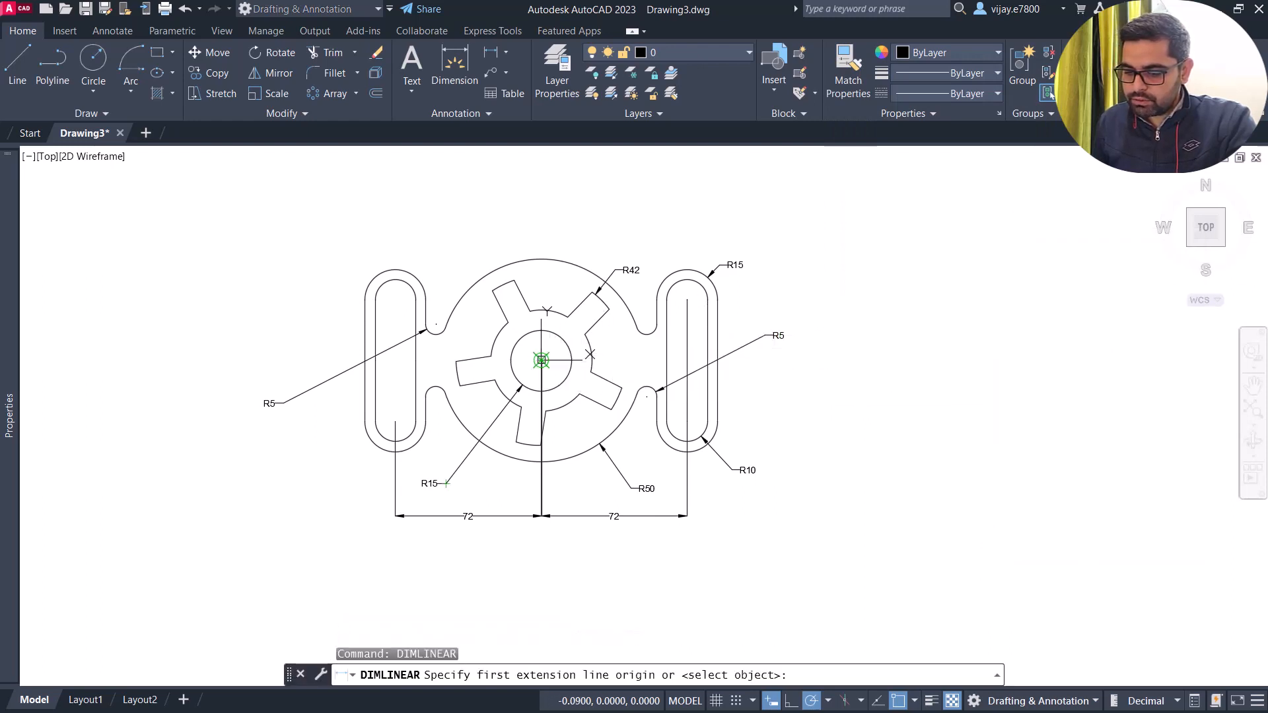
pyautogui.click(541, 360)
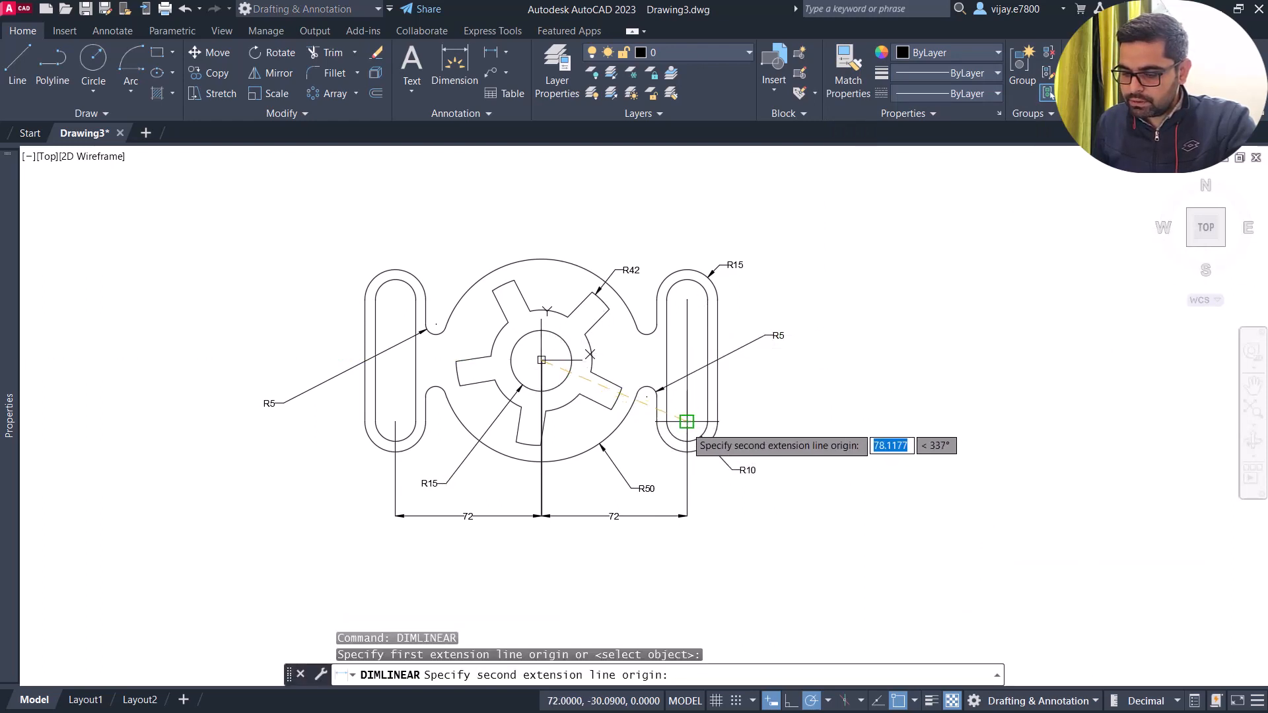
pyautogui.click(687, 422)
pyautogui.click(804, 396)
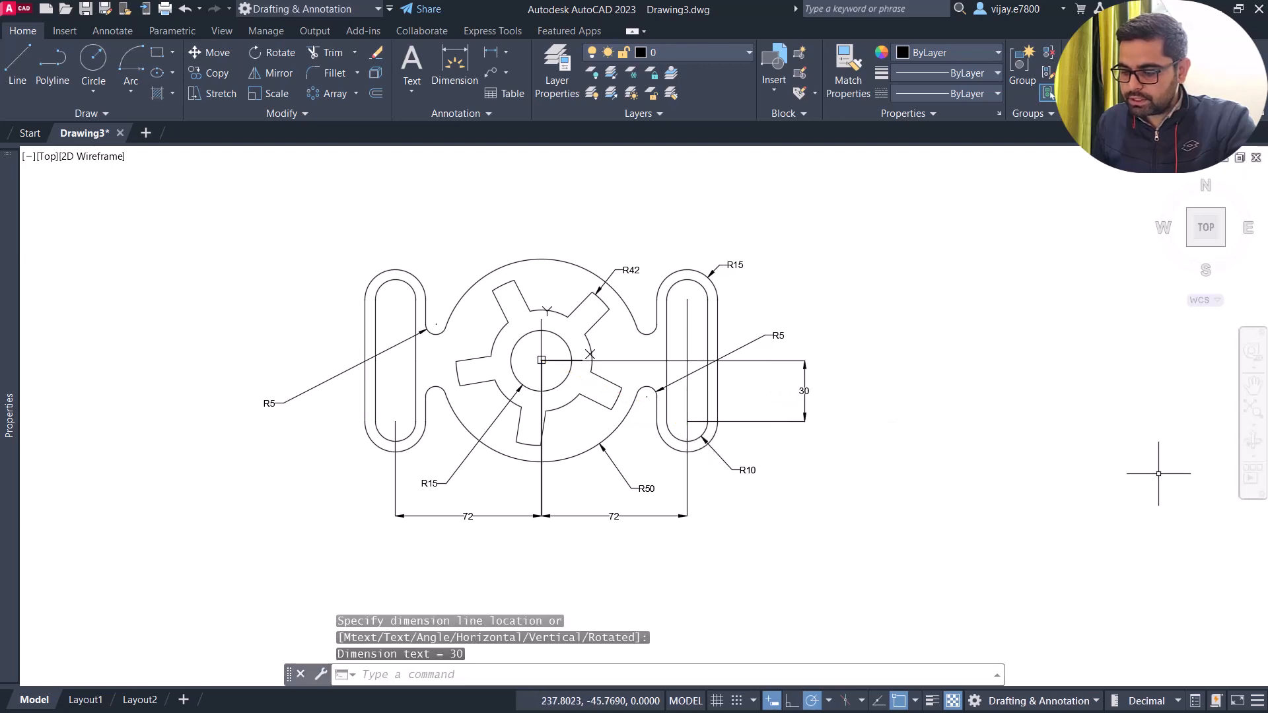
# - Add a vertical linear dimension from the circles' centre to the right side slot's upper arc centre, aligned with the lower vertical dimension
pyautogui.rightClick(876, 350)
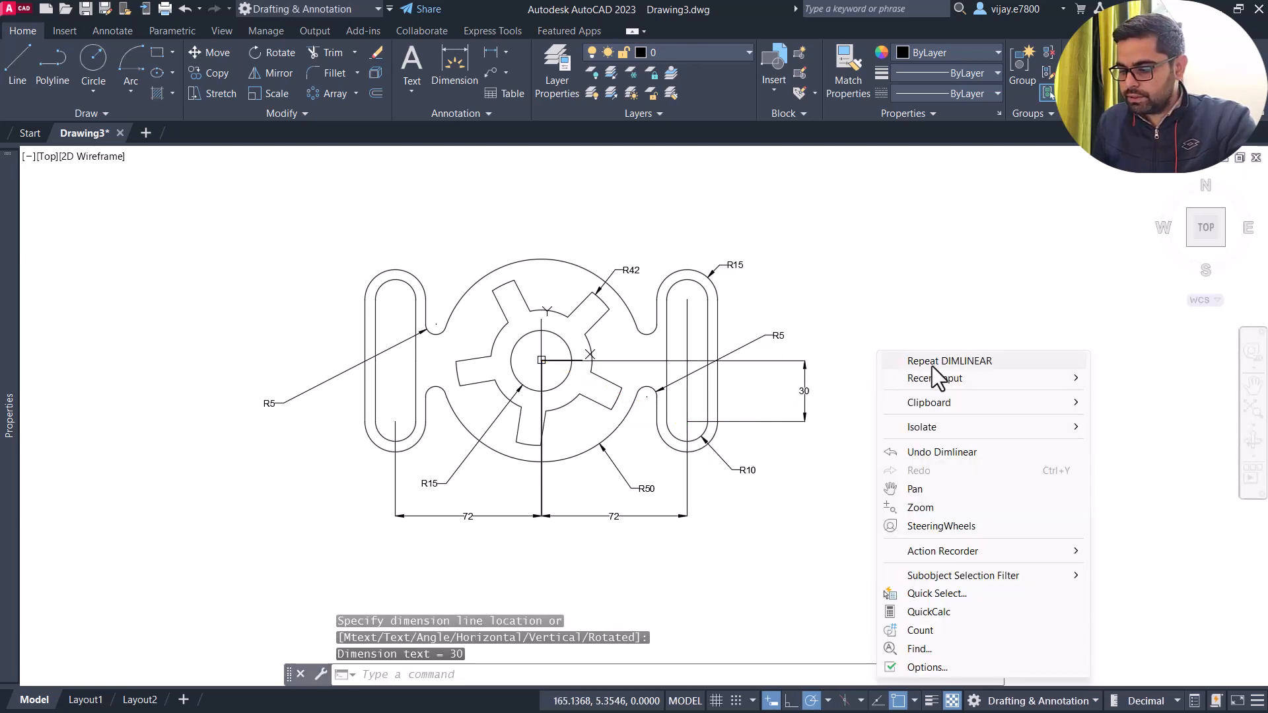
pyautogui.click(927, 363)
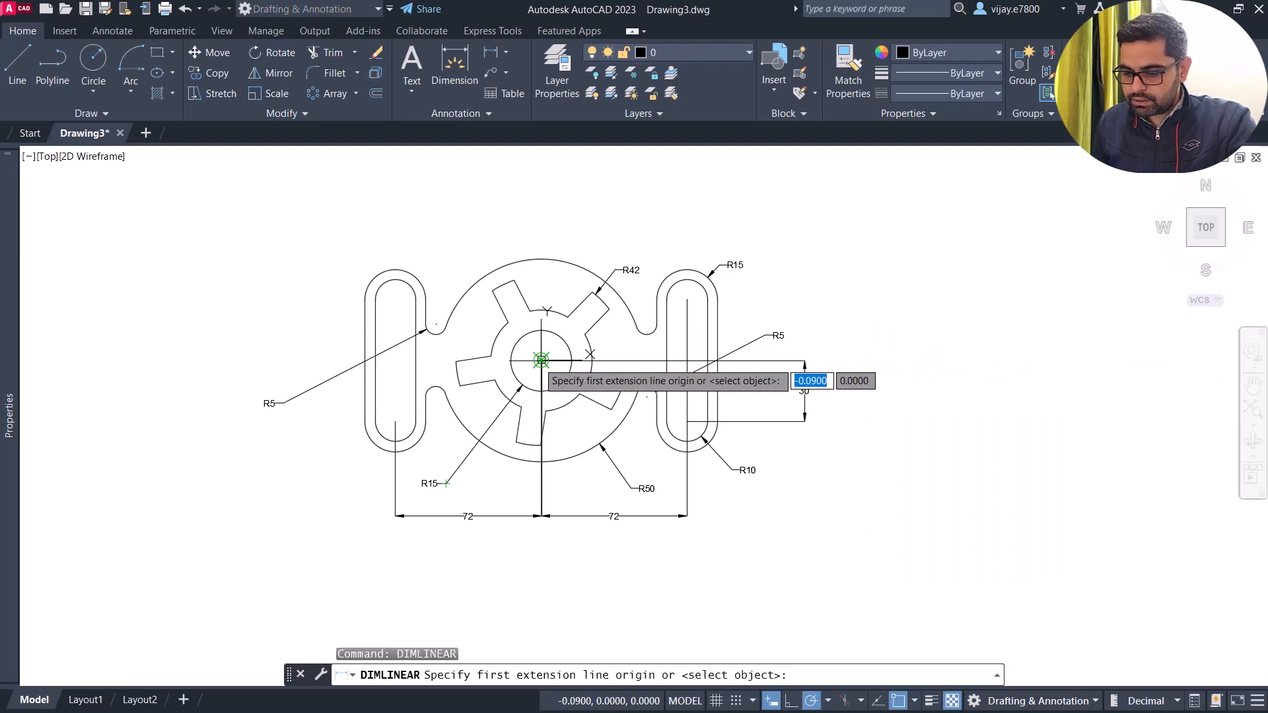
pyautogui.click(540, 360)
pyautogui.click(686, 299)
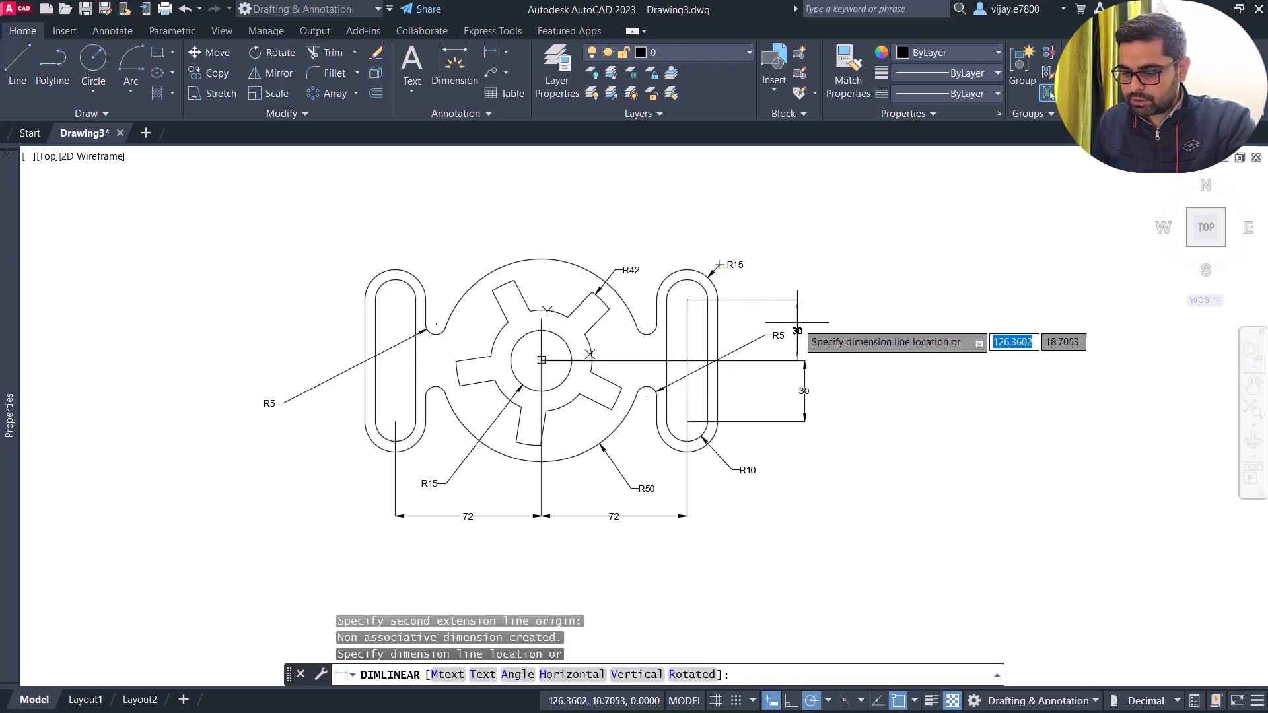
pyautogui.click(804, 331)
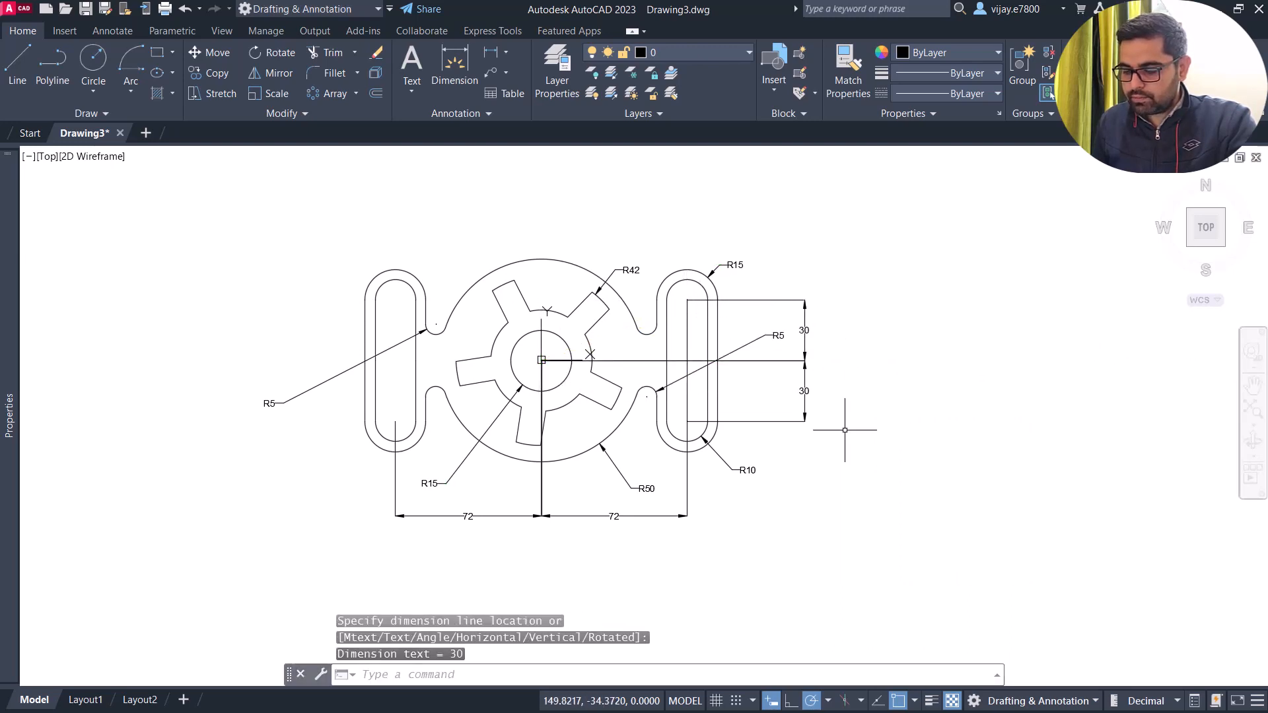
# - Add an aligned dimension across the outer end corners of the upper-right radial slot, with the dimension line inside the slot
pyautogui.scroll(2, 621, 418)
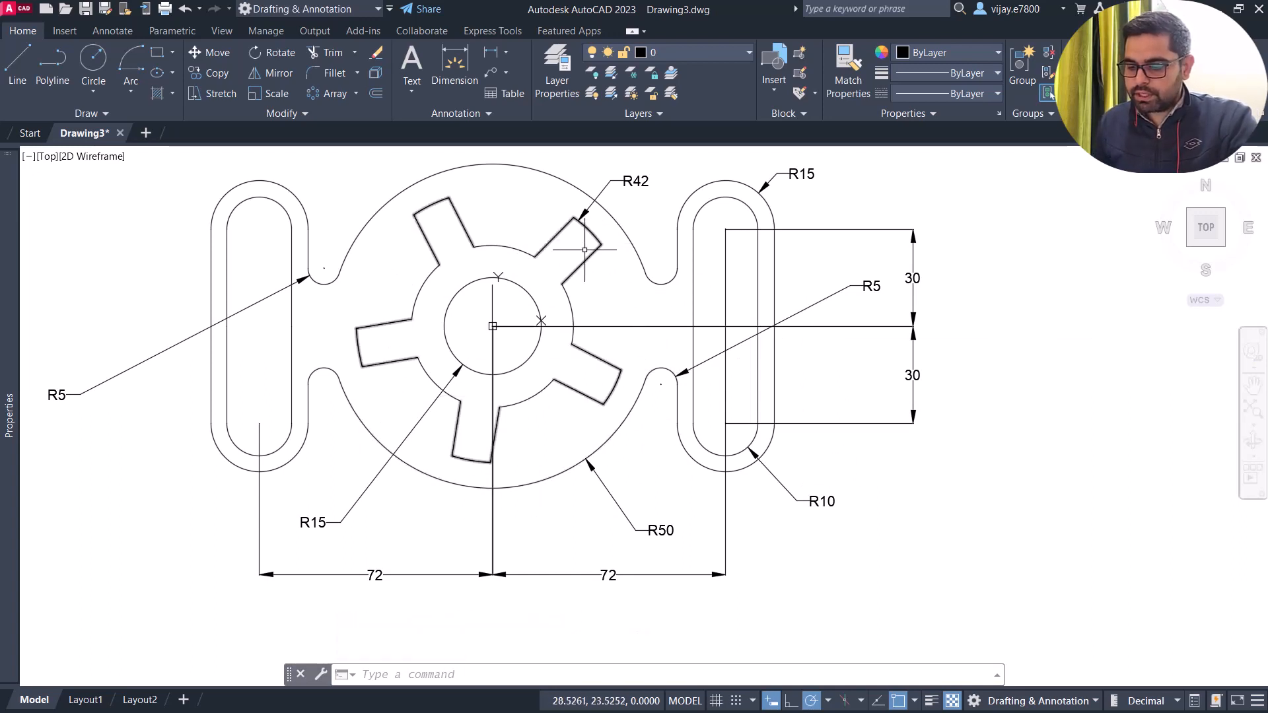
pyautogui.click(505, 51)
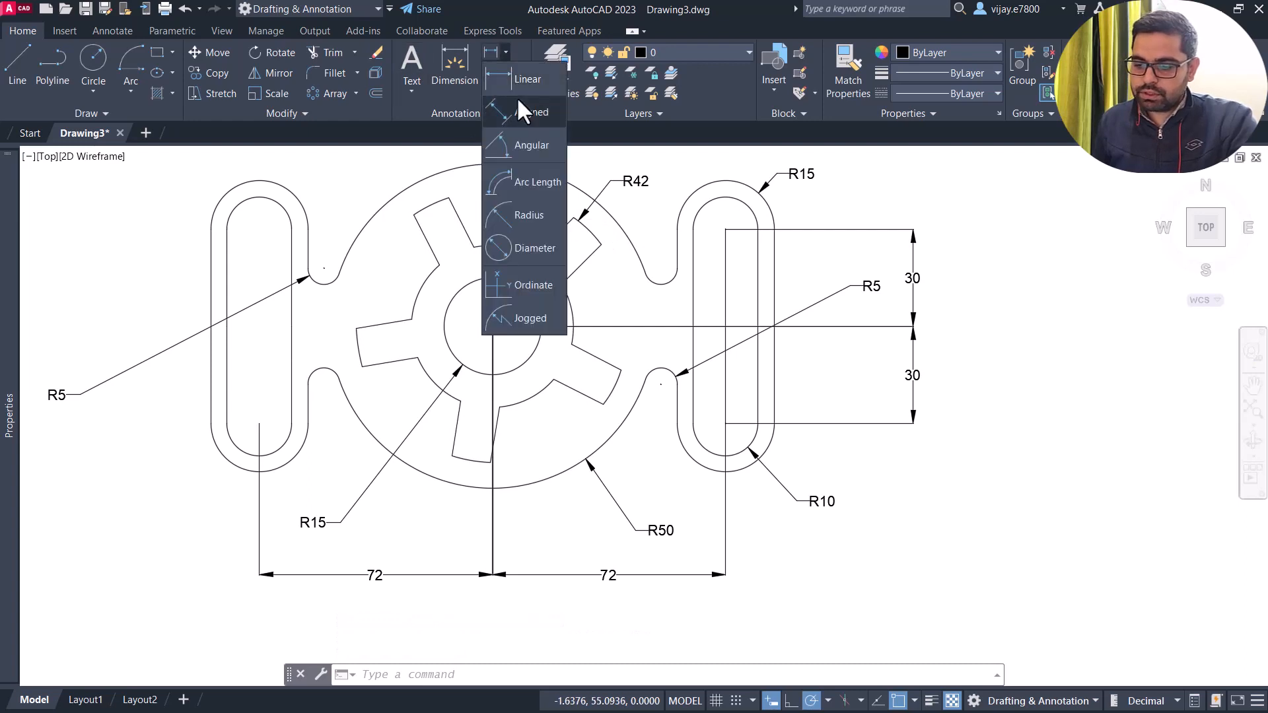
pyautogui.click(513, 109)
pyautogui.click(574, 217)
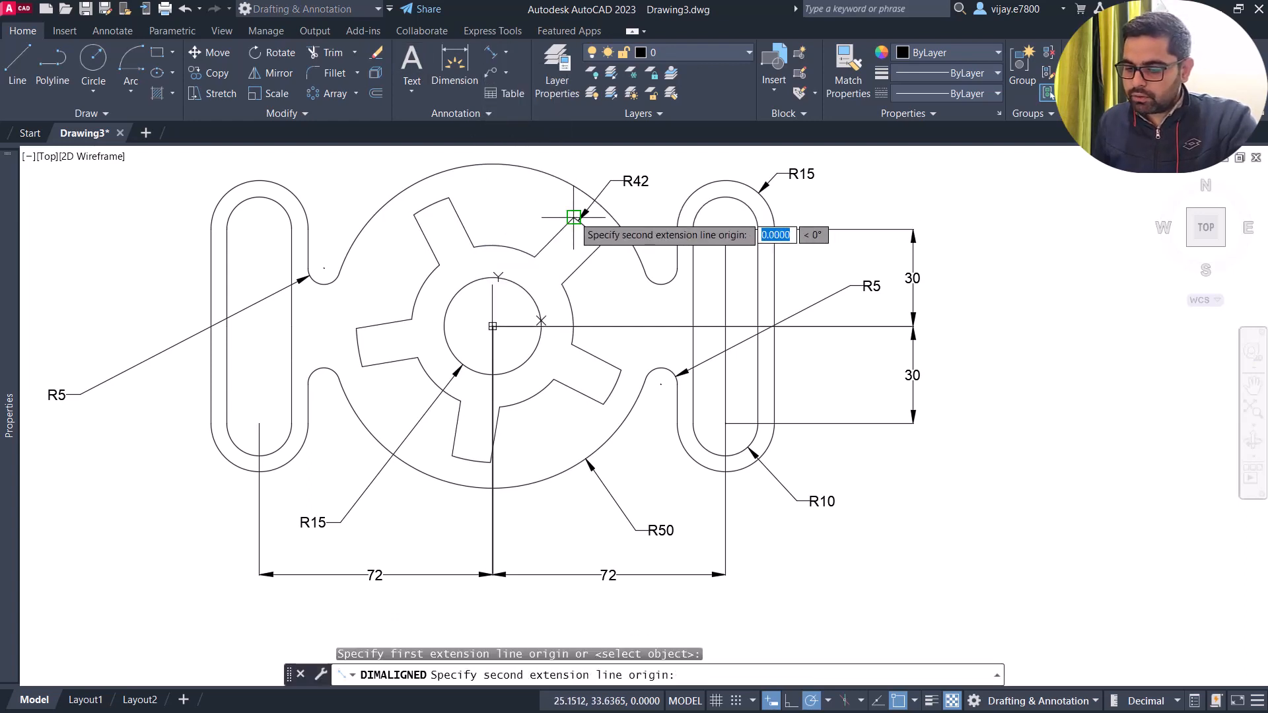
pyautogui.click(601, 245)
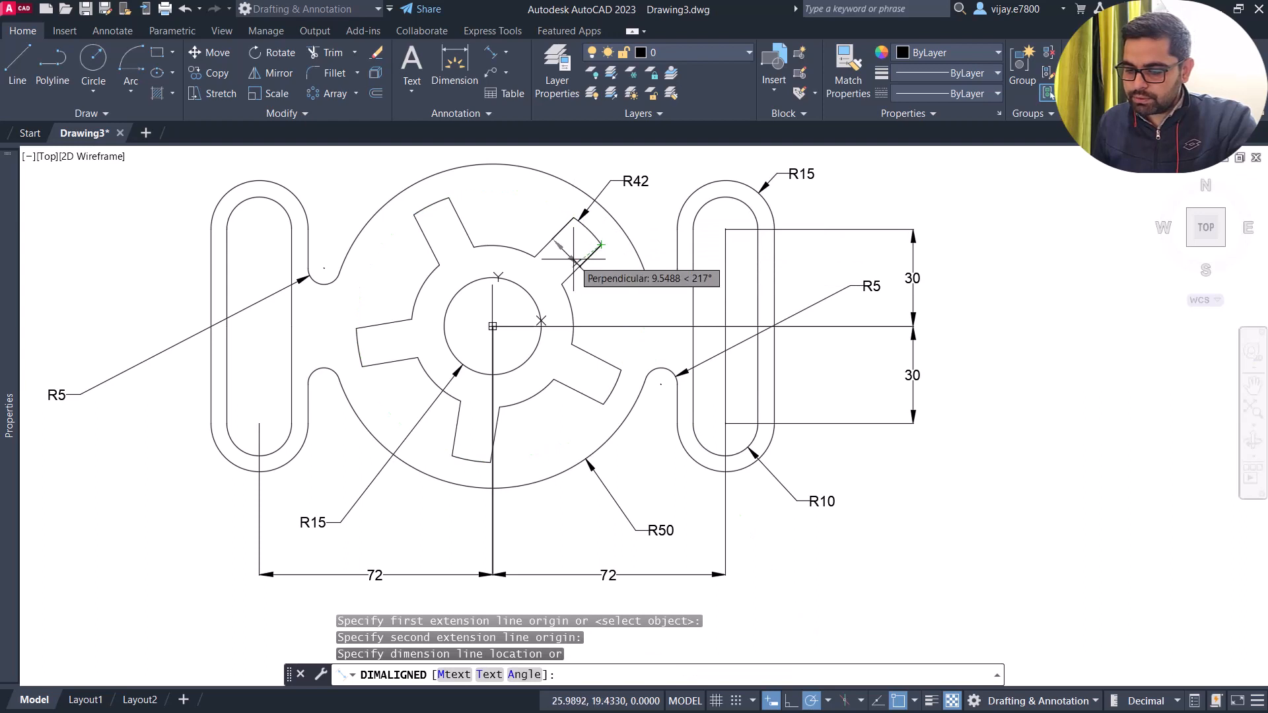
pyautogui.scroll(-4, 657, 173)
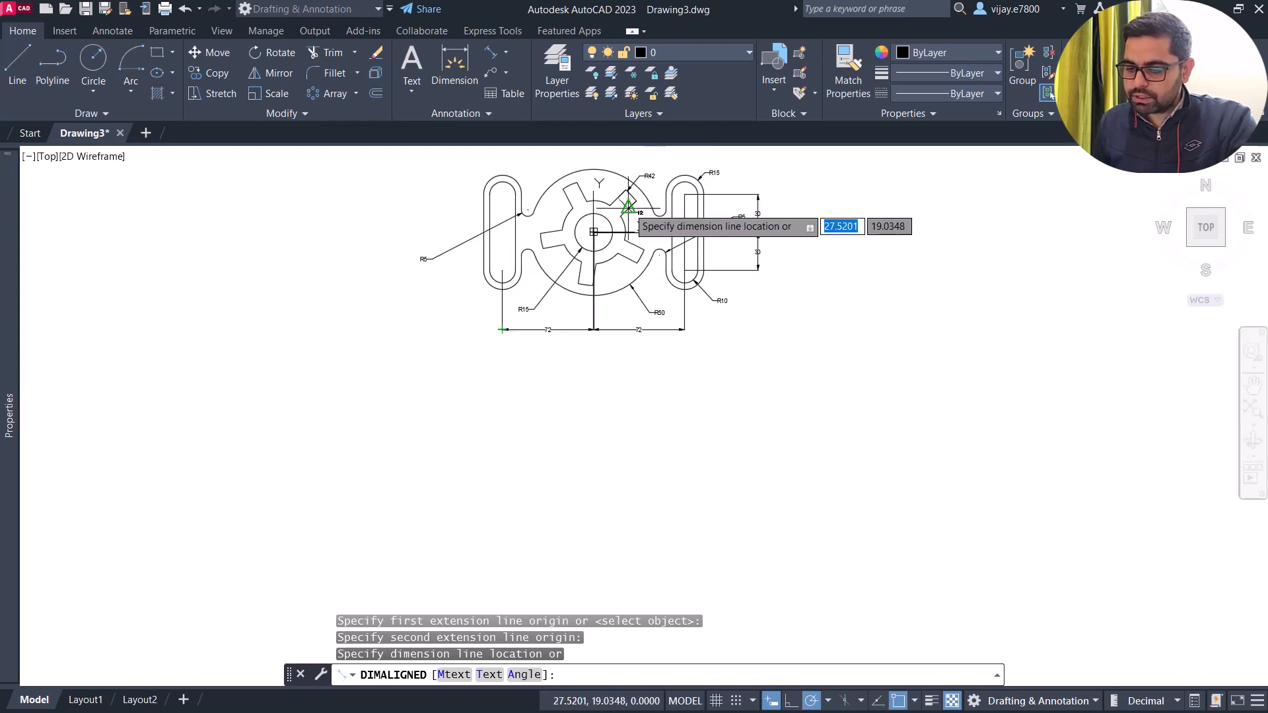
pyautogui.scroll(4, 627, 209)
pyautogui.click(625, 200)
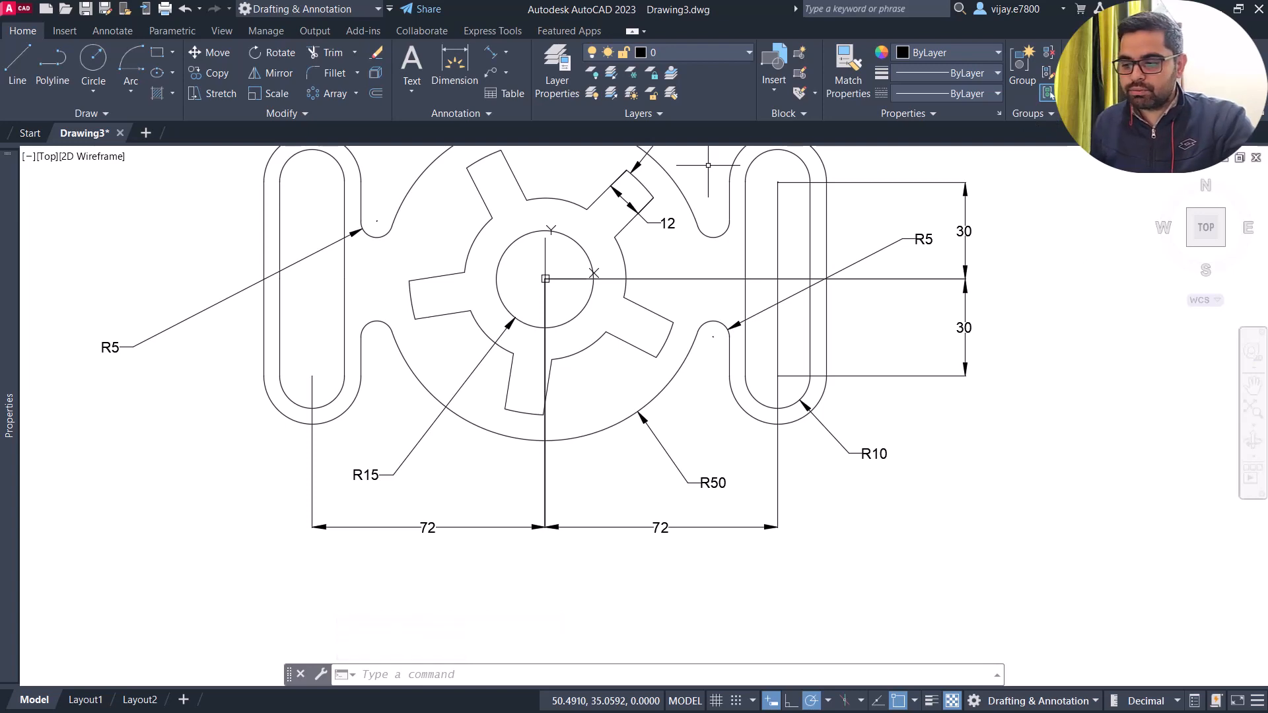
# - Fill the plate body around the slots with a gradient hatch from dark red 153,27,30 to light orange 254,204,102
pyautogui.scroll(-2, 342, 370)
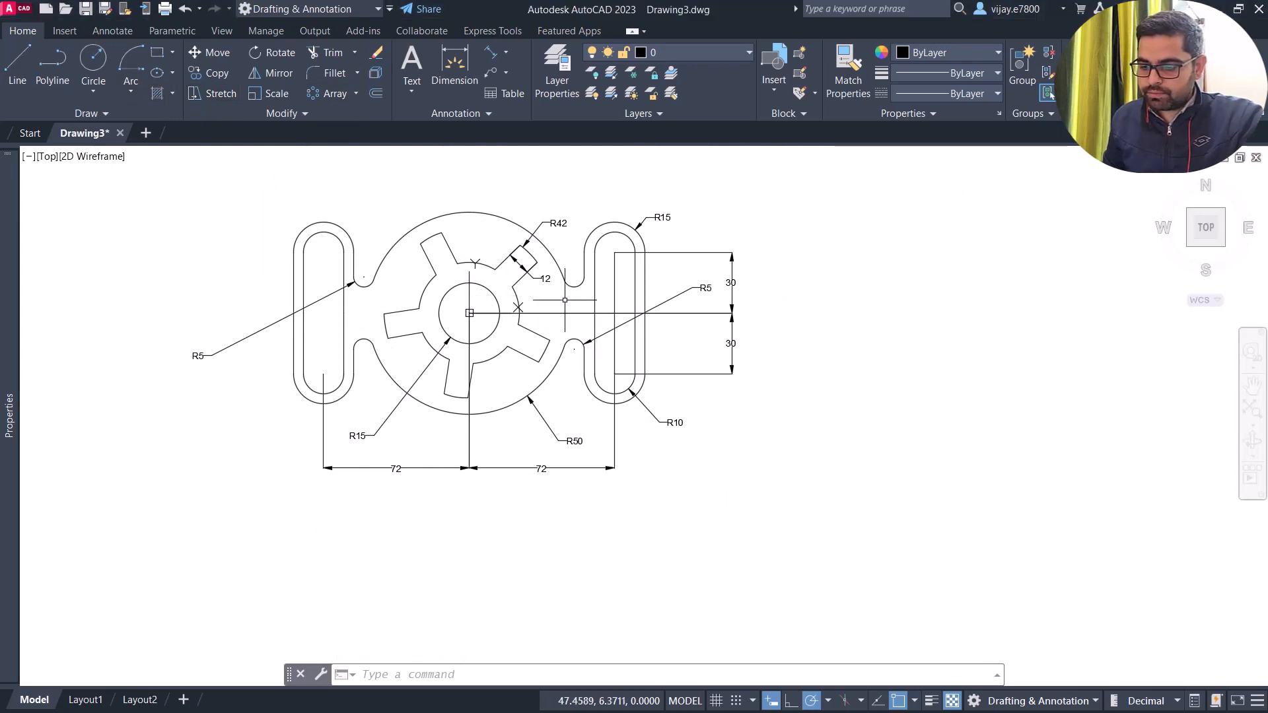
pyautogui.click(156, 93)
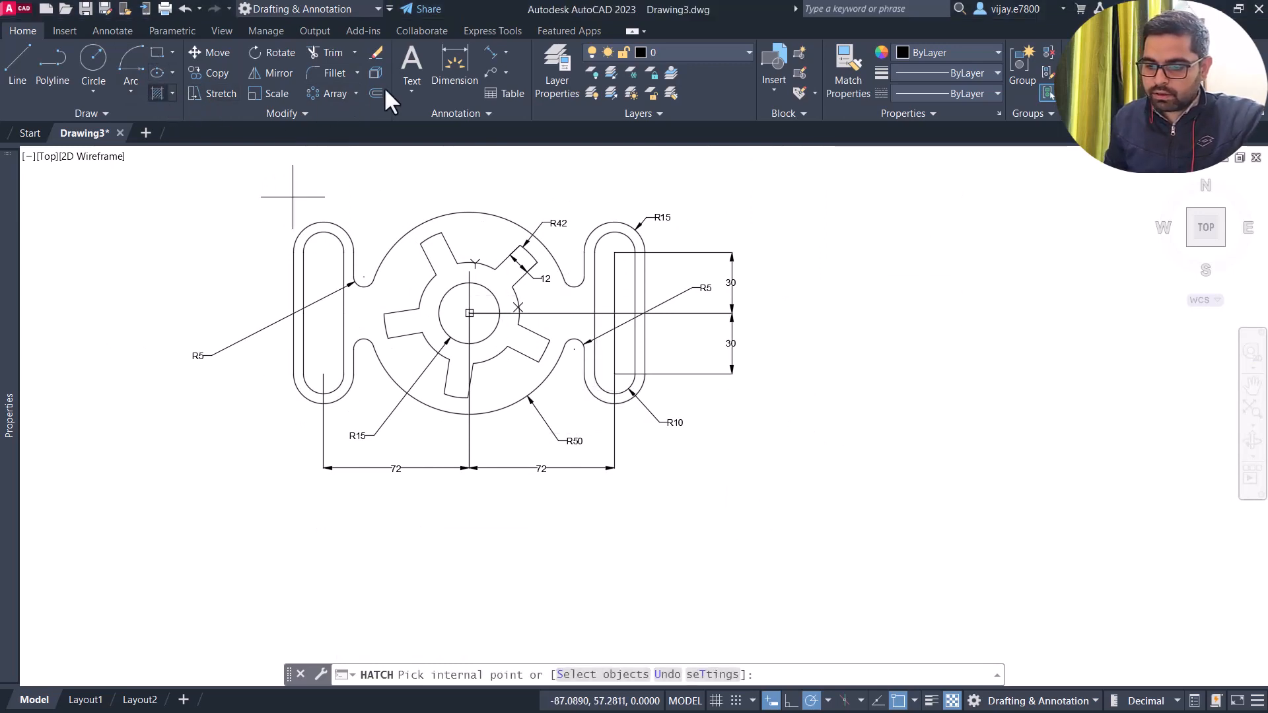
pyautogui.click(434, 53)
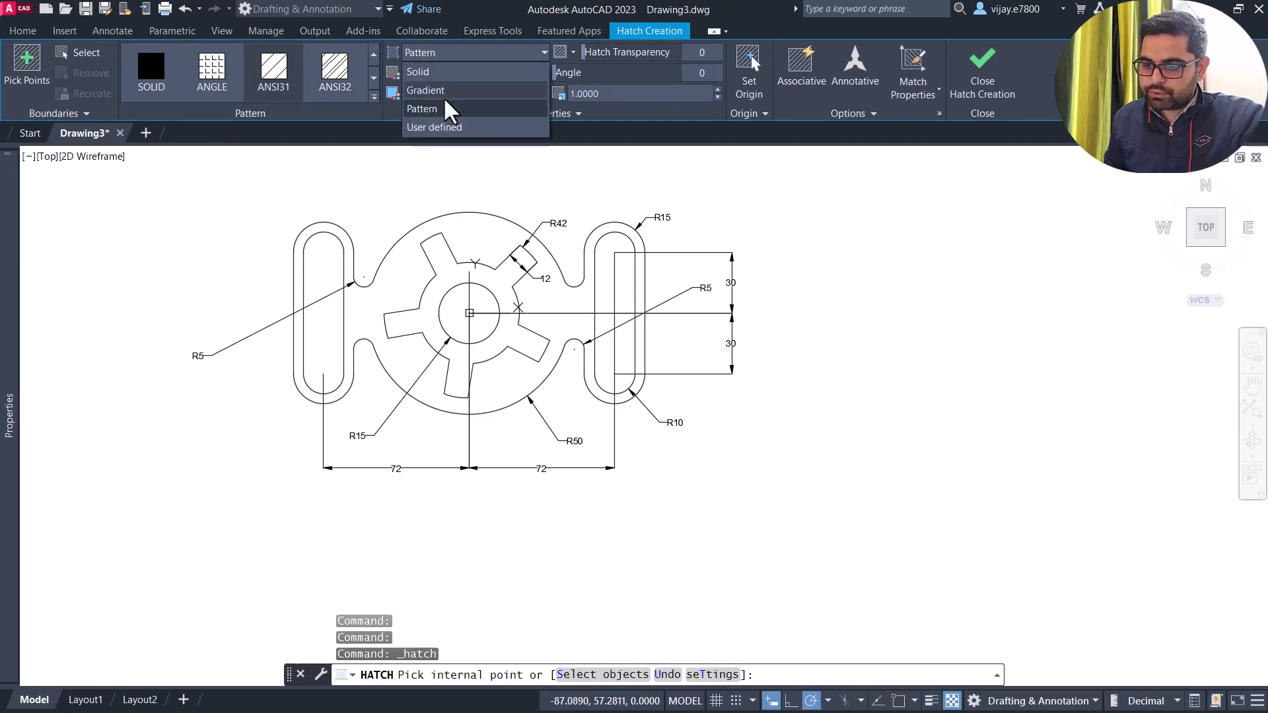
pyautogui.click(435, 91)
pyautogui.click(489, 75)
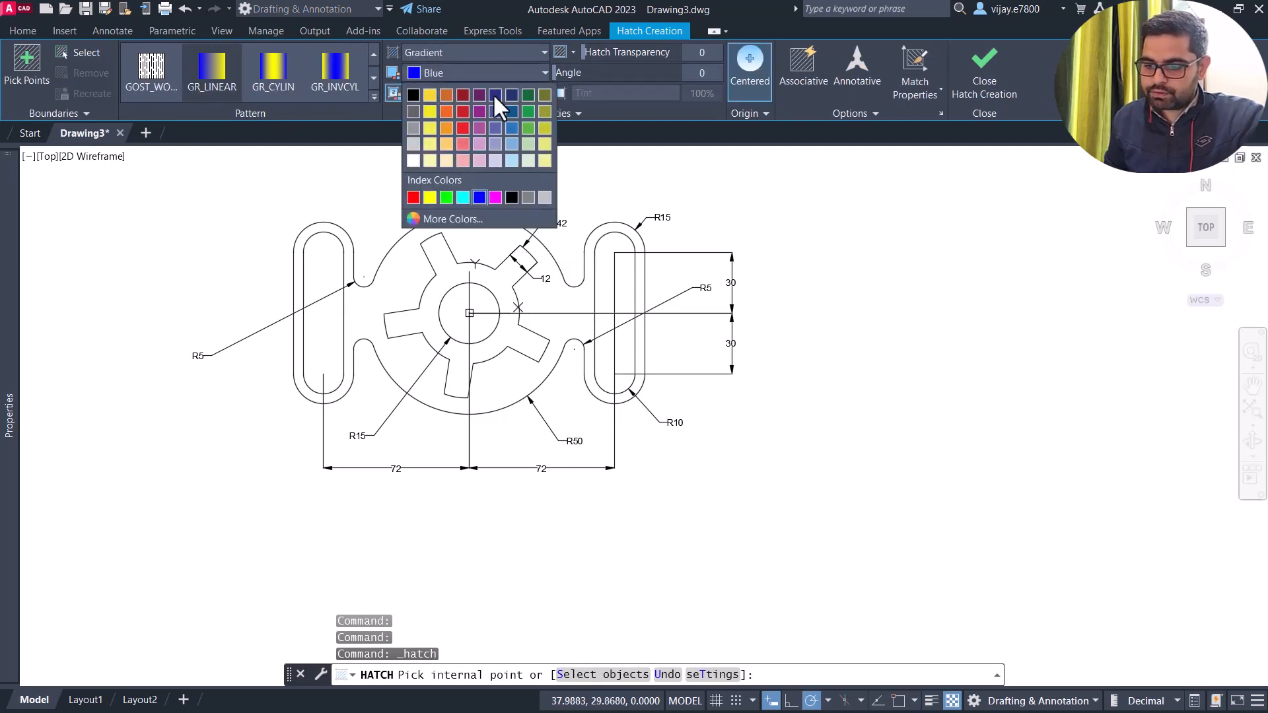
pyautogui.click(463, 95)
pyautogui.click(463, 94)
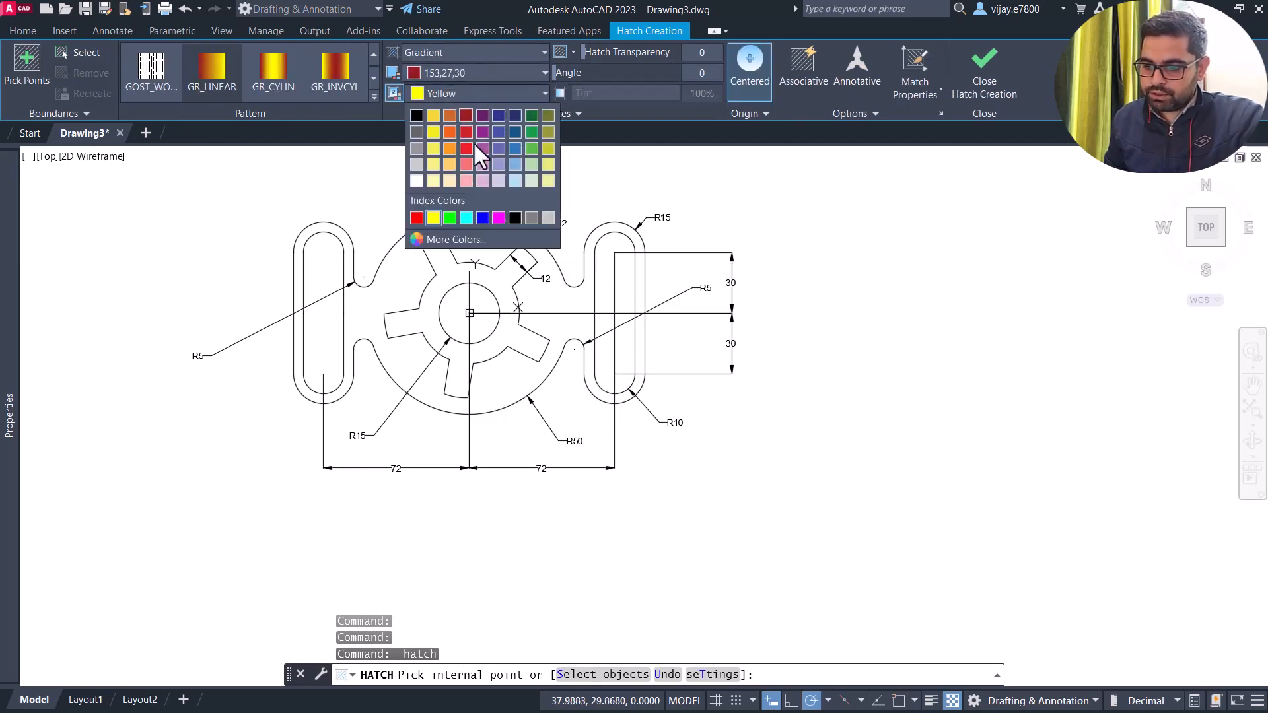
pyautogui.click(450, 165)
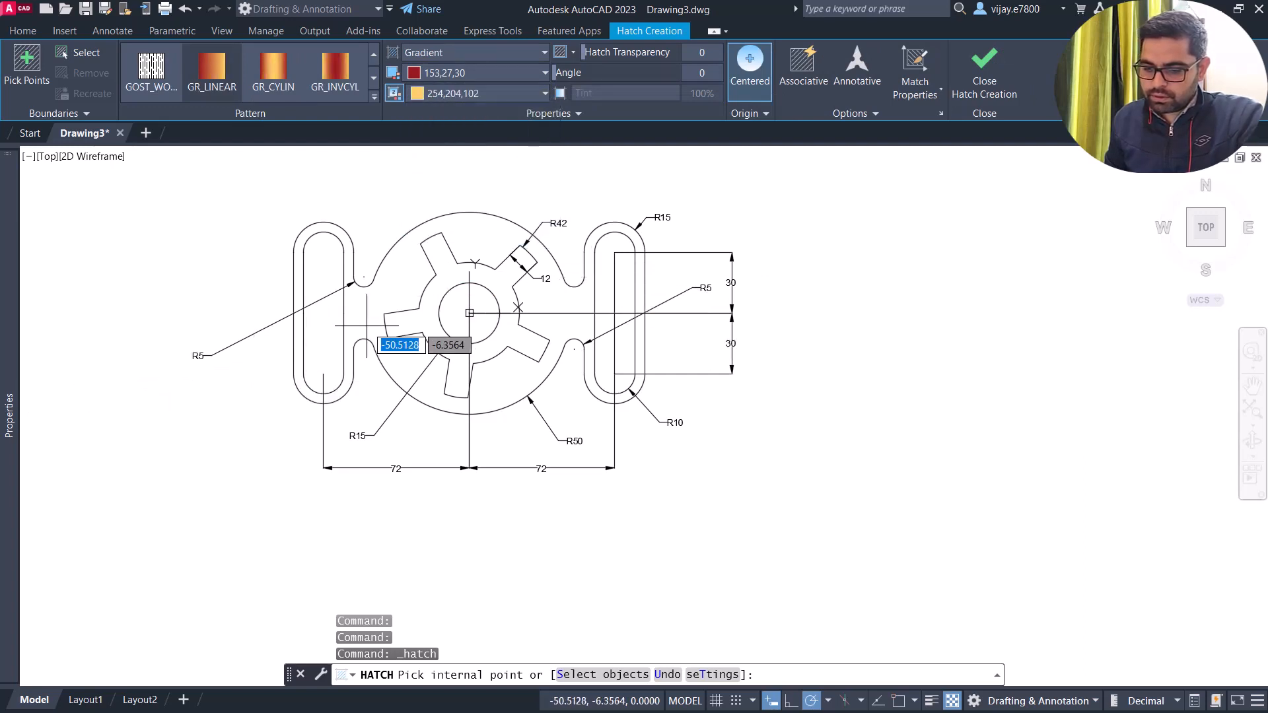
pyautogui.click(470, 313)
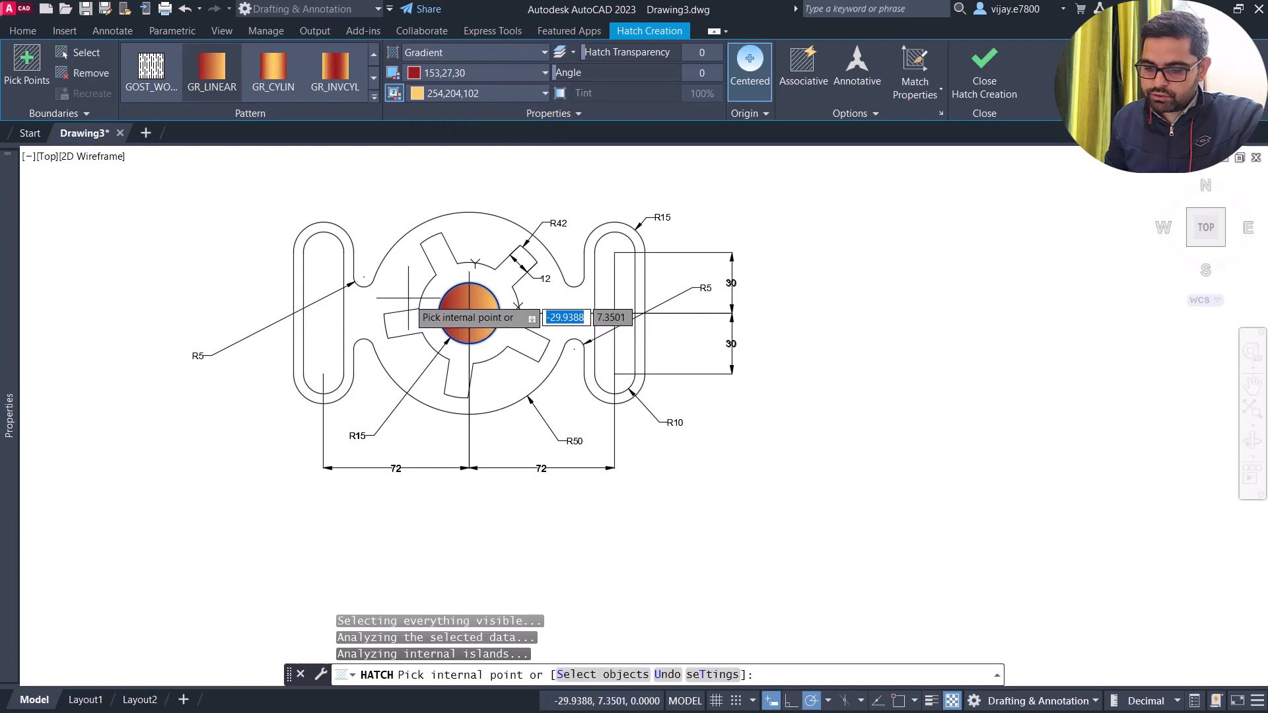
pyautogui.click(397, 289)
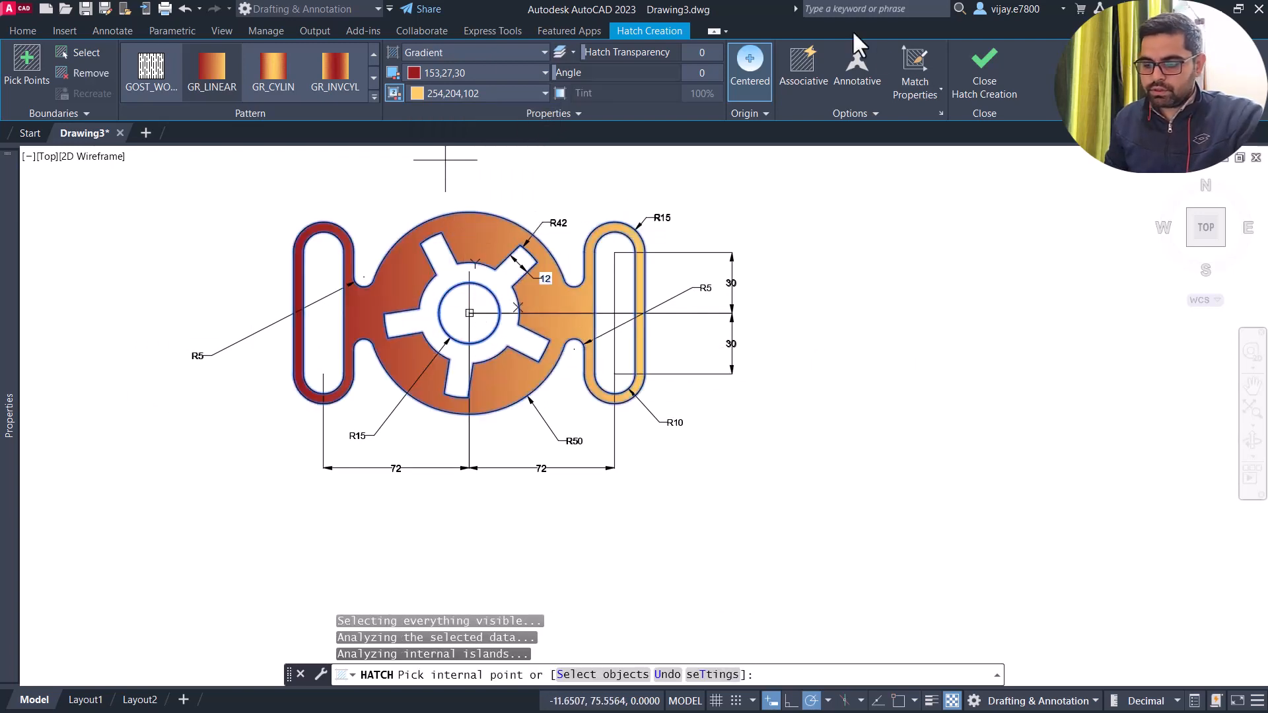
pyautogui.click(987, 61)
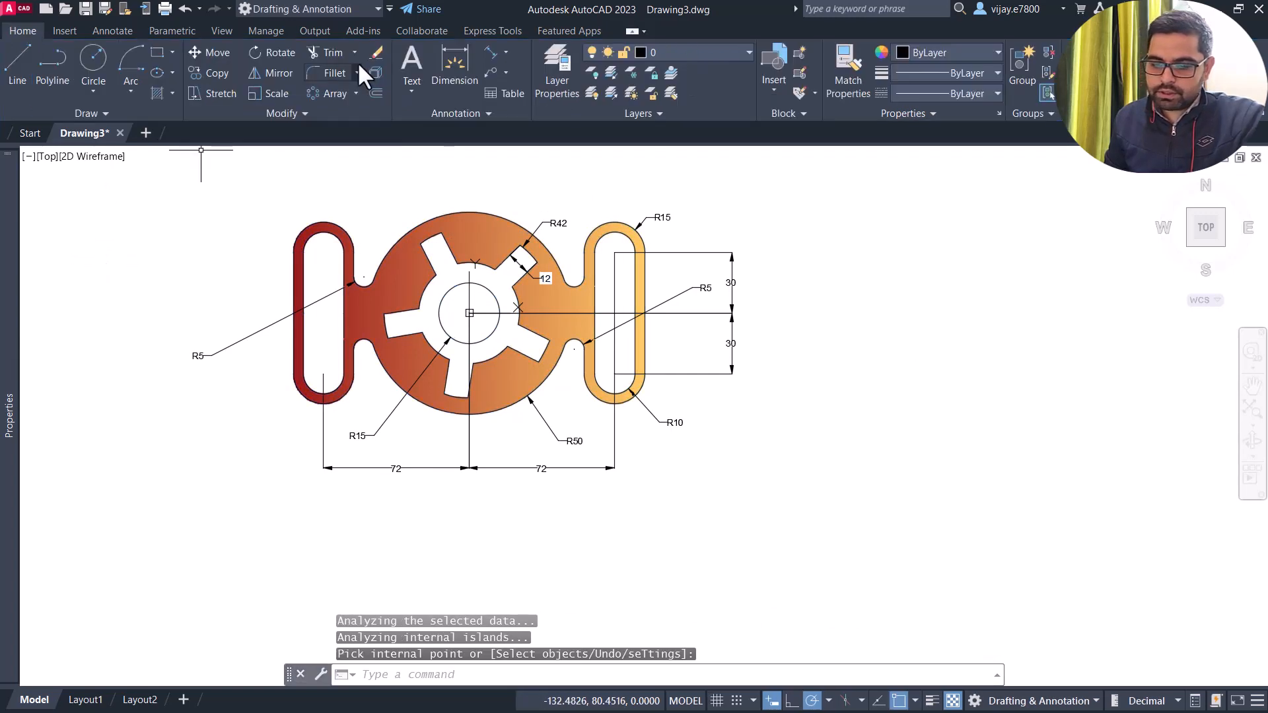
# - Fill both side slots and the centre circle with a gradient hatch from blue 69,84,165 to green 88,186,72
pyautogui.click(158, 92)
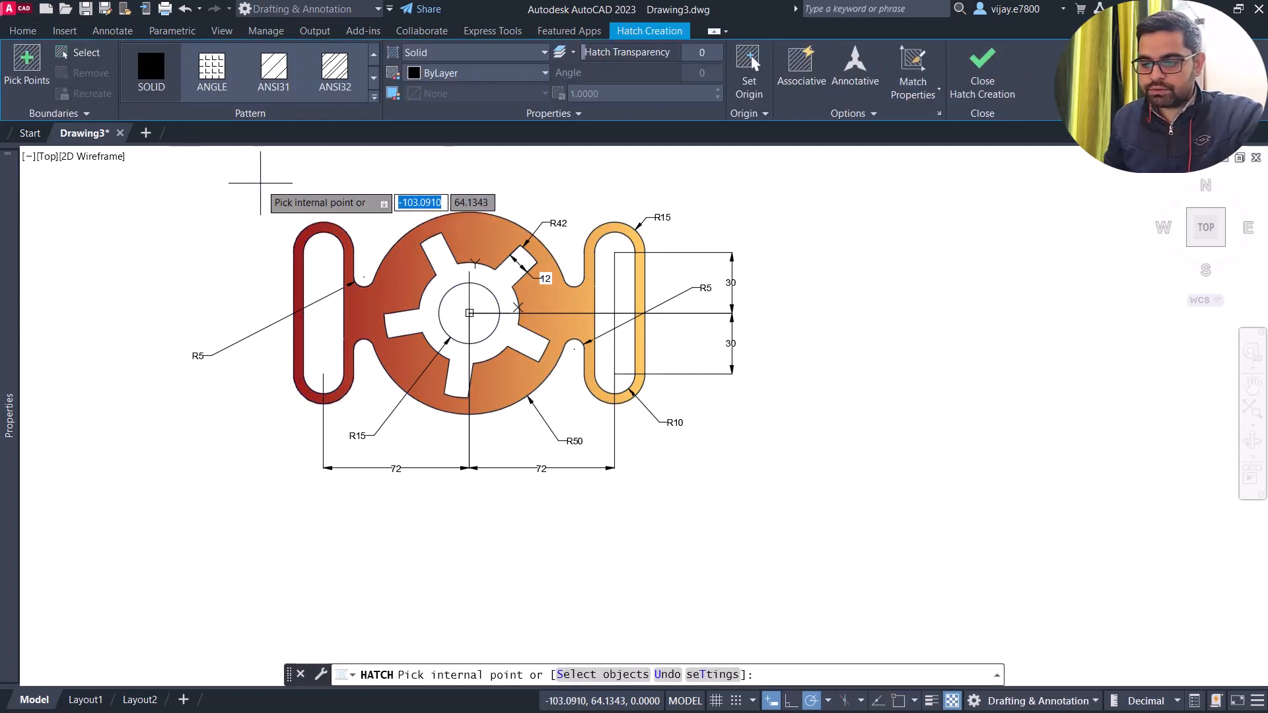
pyautogui.click(436, 53)
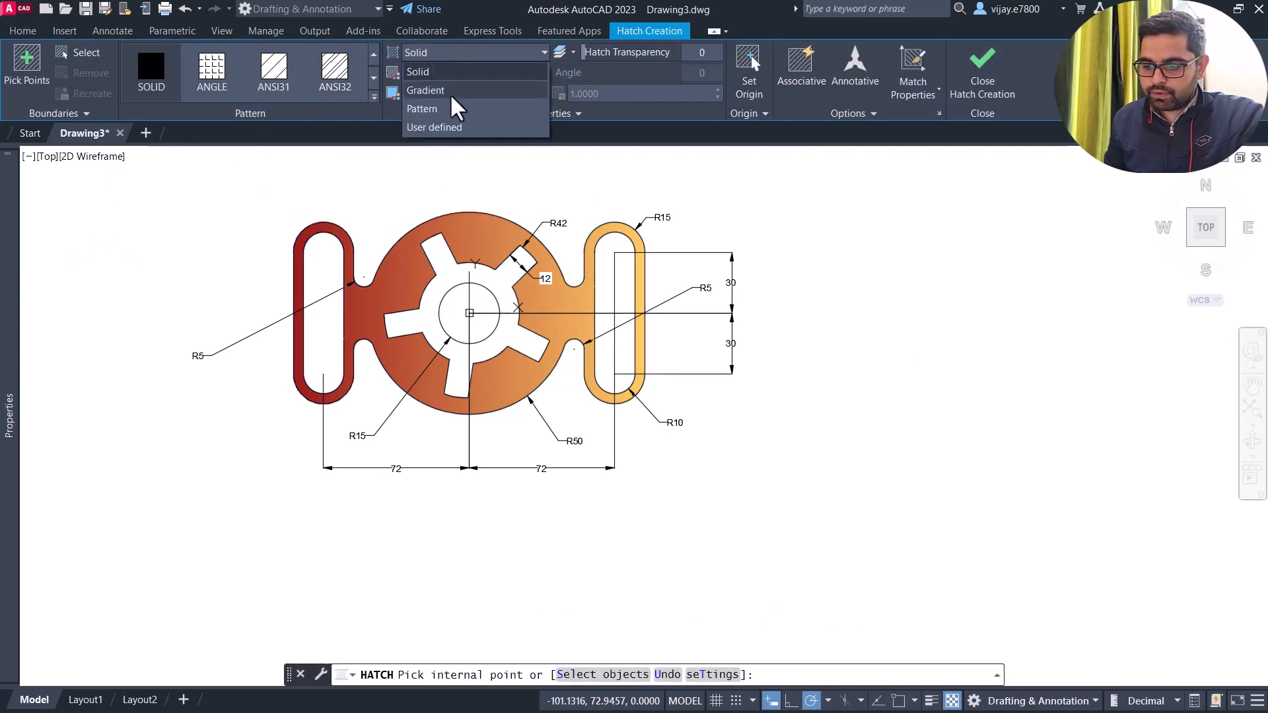
pyautogui.click(423, 91)
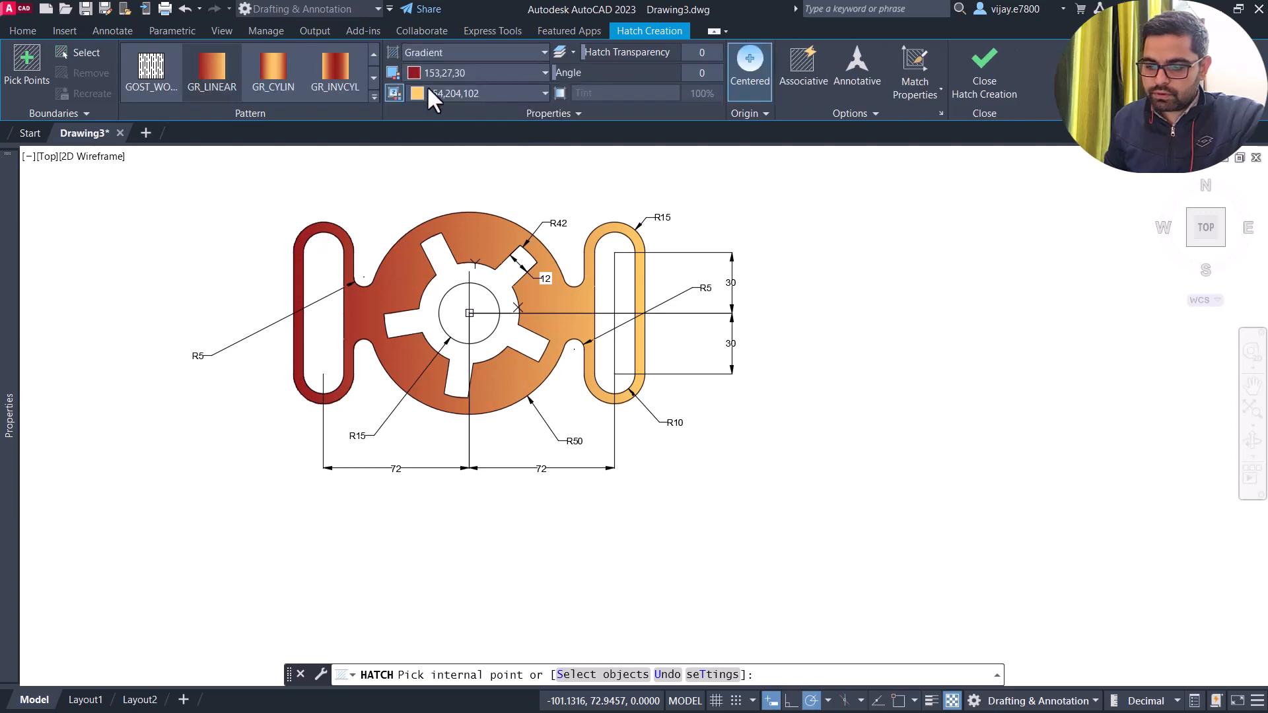
pyautogui.click(433, 78)
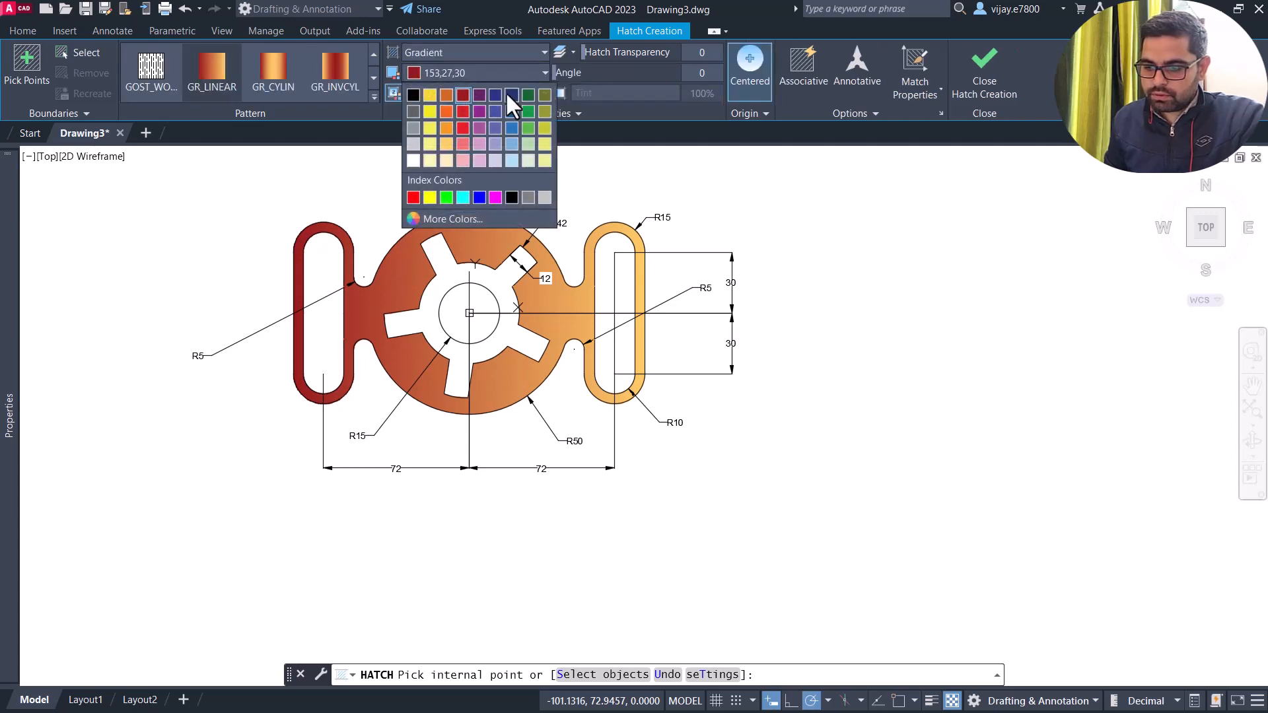
pyautogui.click(496, 111)
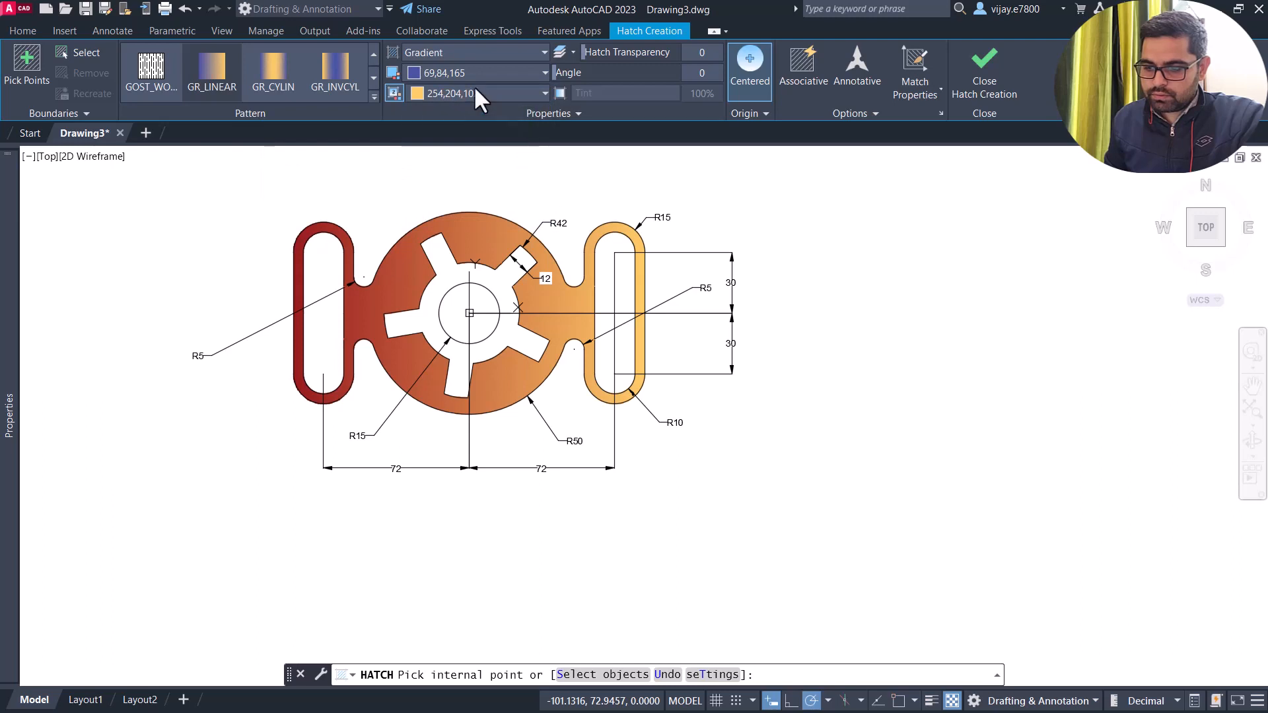
pyautogui.click(476, 93)
pyautogui.click(533, 149)
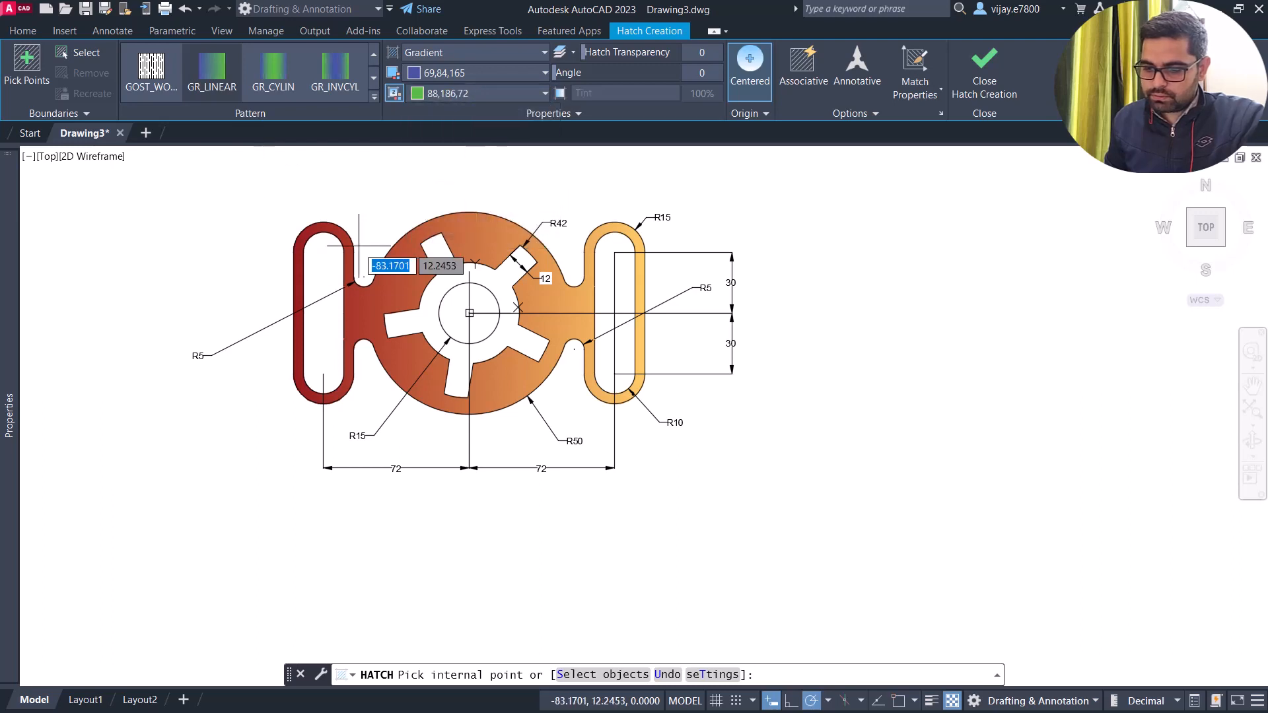
pyautogui.click(320, 267)
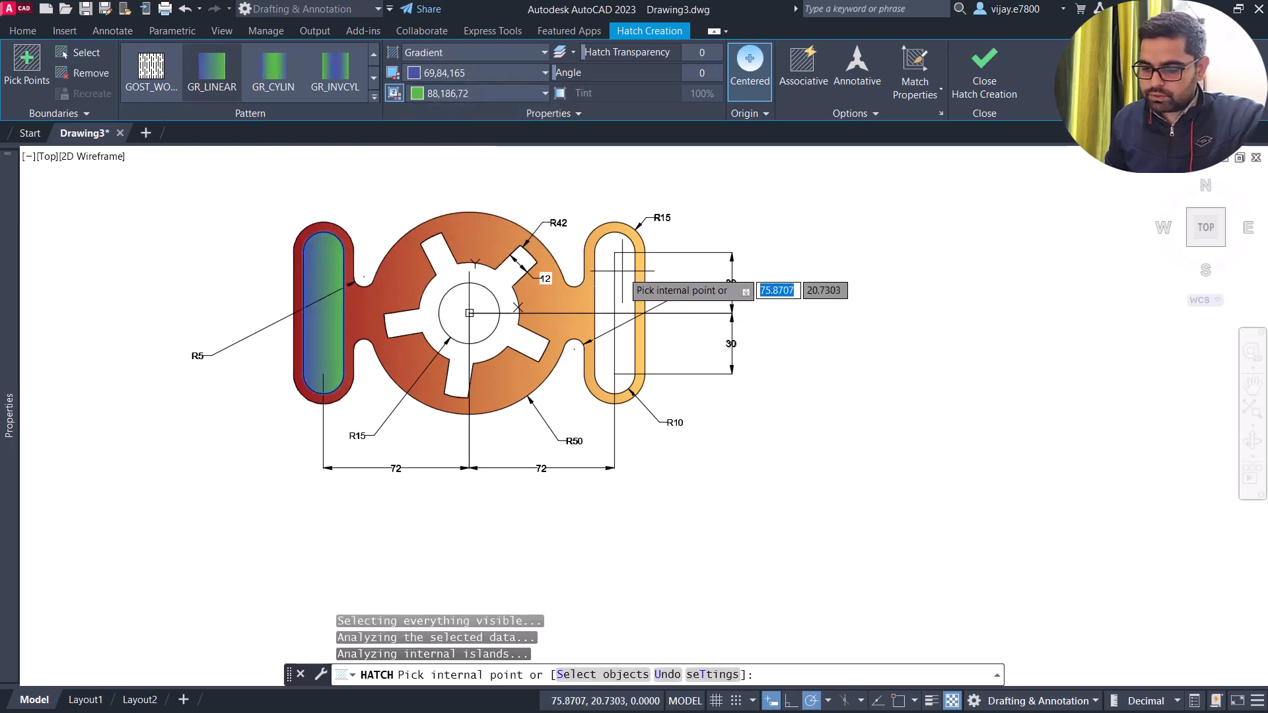
pyautogui.click(617, 282)
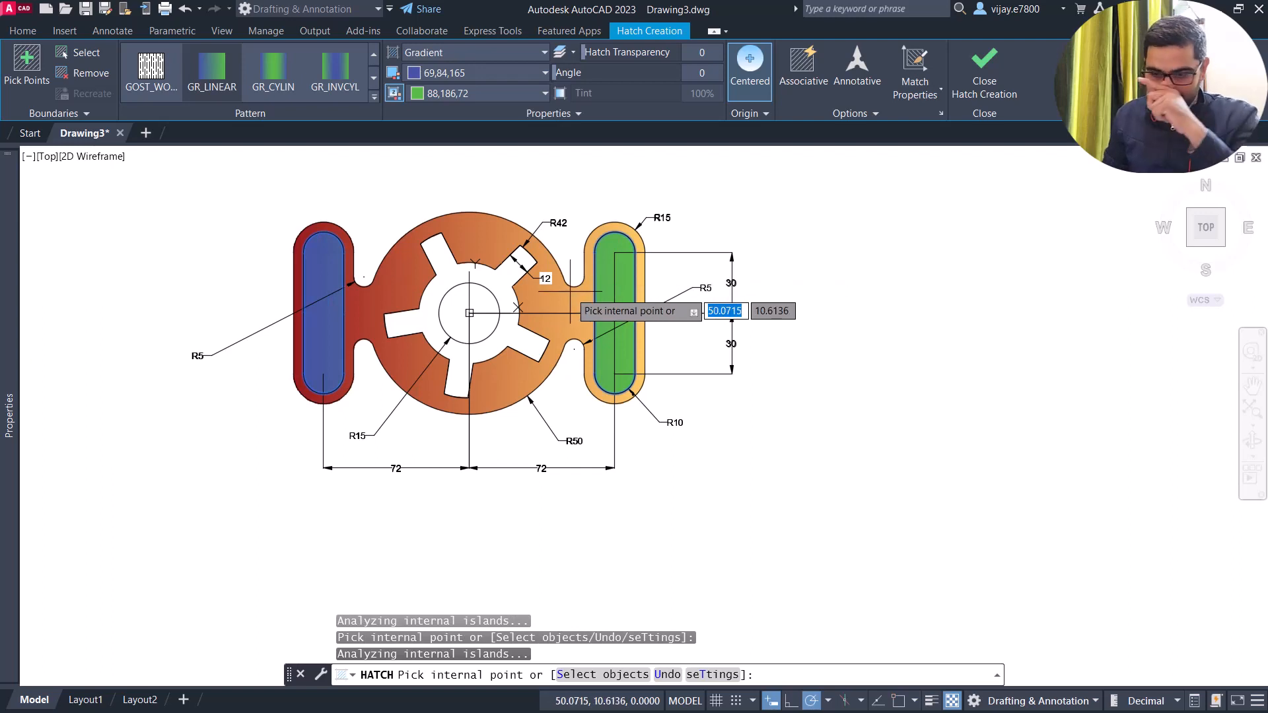
pyautogui.click(456, 302)
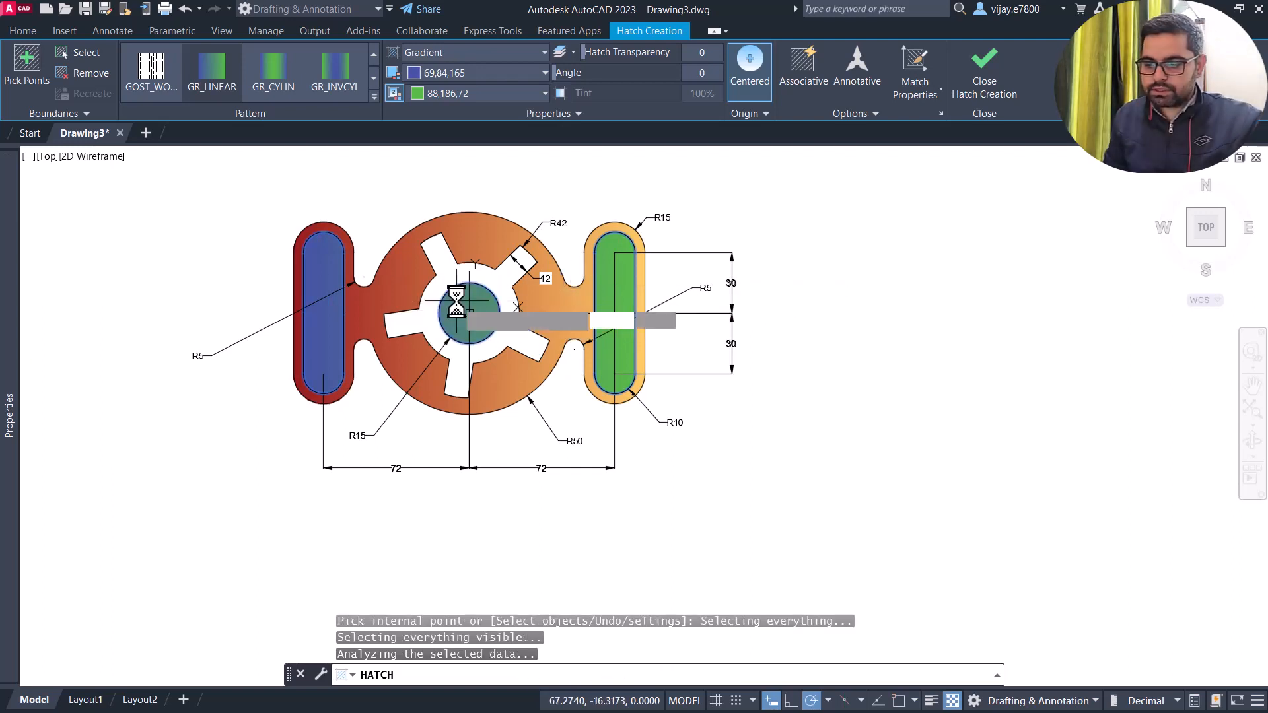
pyautogui.click(980, 66)
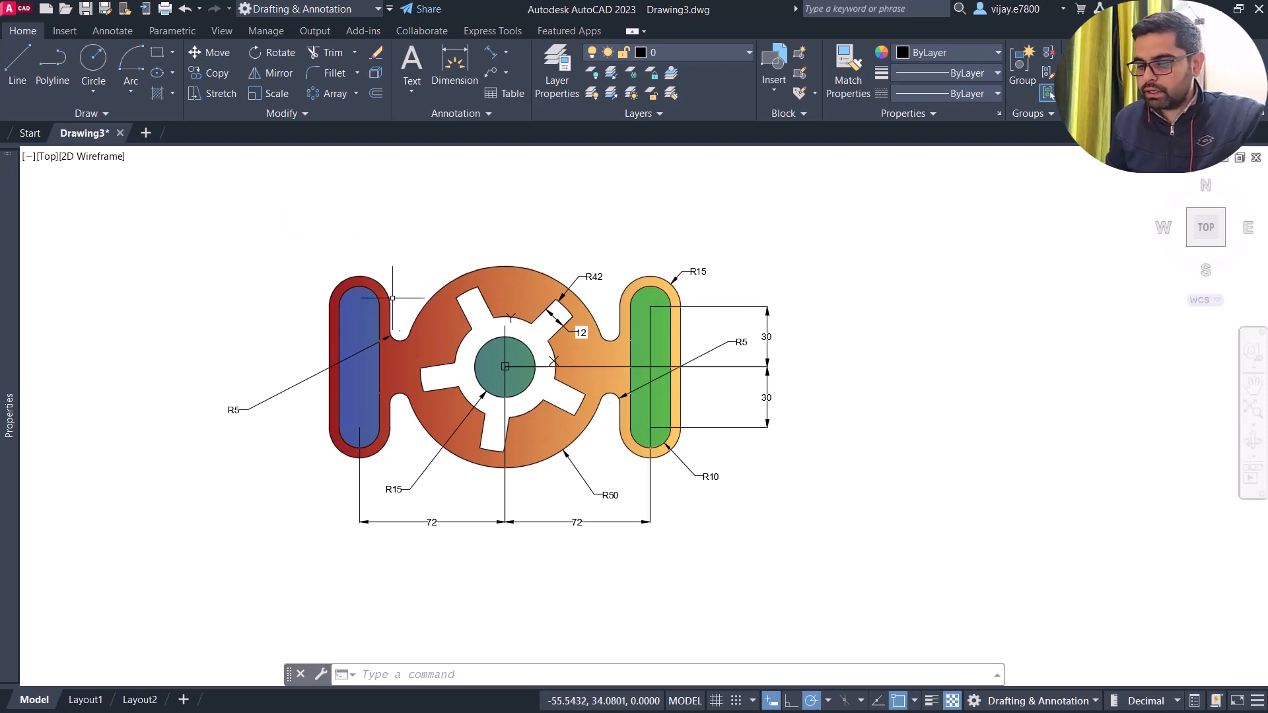
# - Try to add an angular dimension between the horizontal line through the circles' centre and the upper-right radial slot
pyautogui.scroll(2, 424, 267)
pyautogui.click(506, 54)
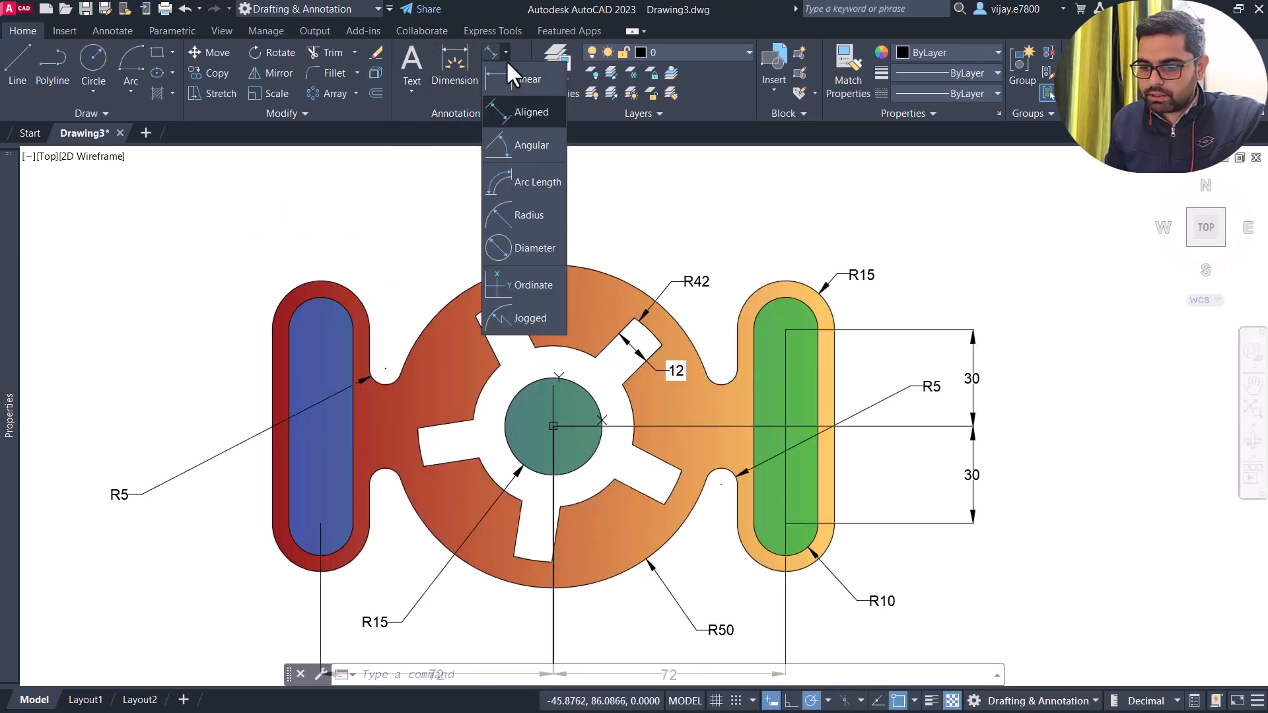
pyautogui.click(514, 143)
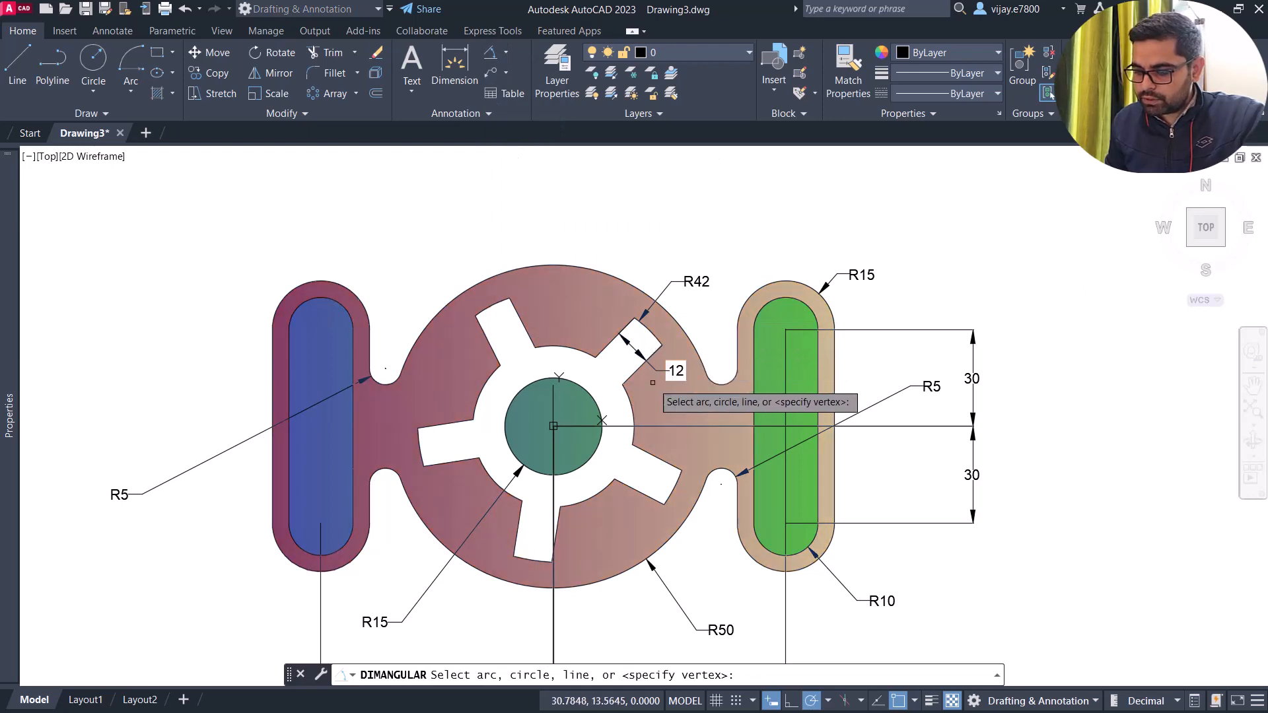
pyautogui.click(614, 425)
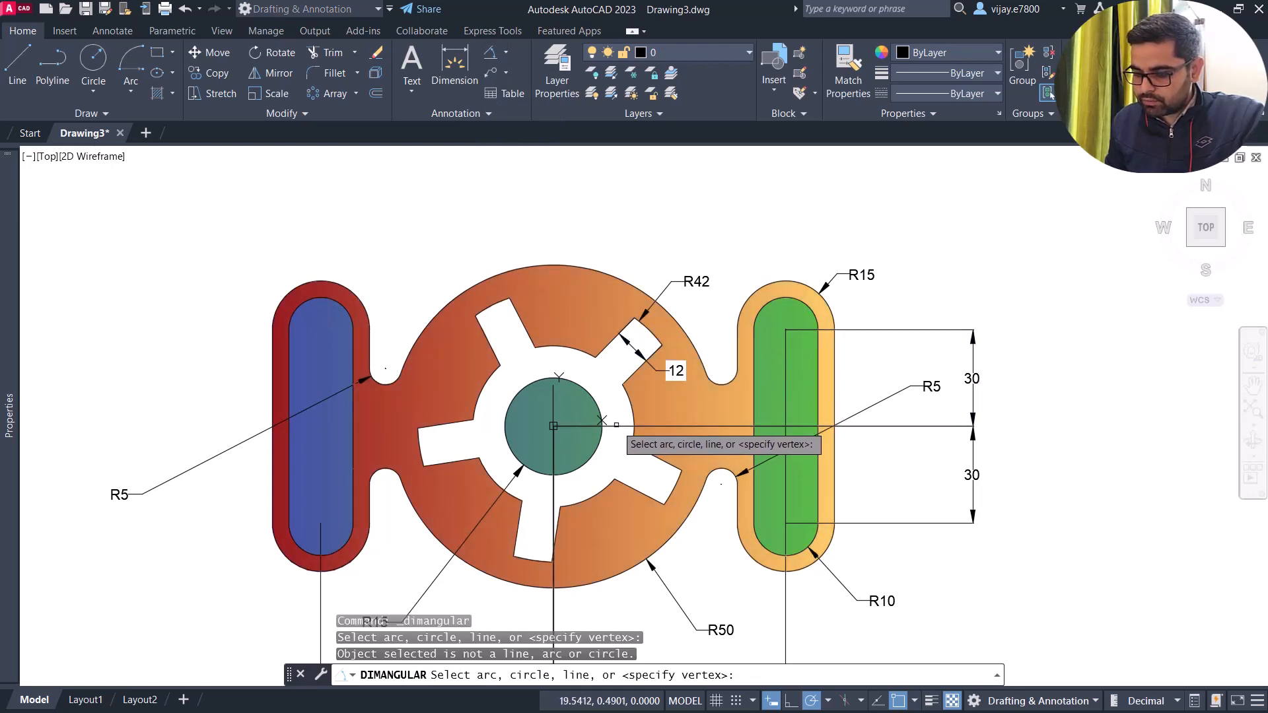
pyautogui.click(628, 377)
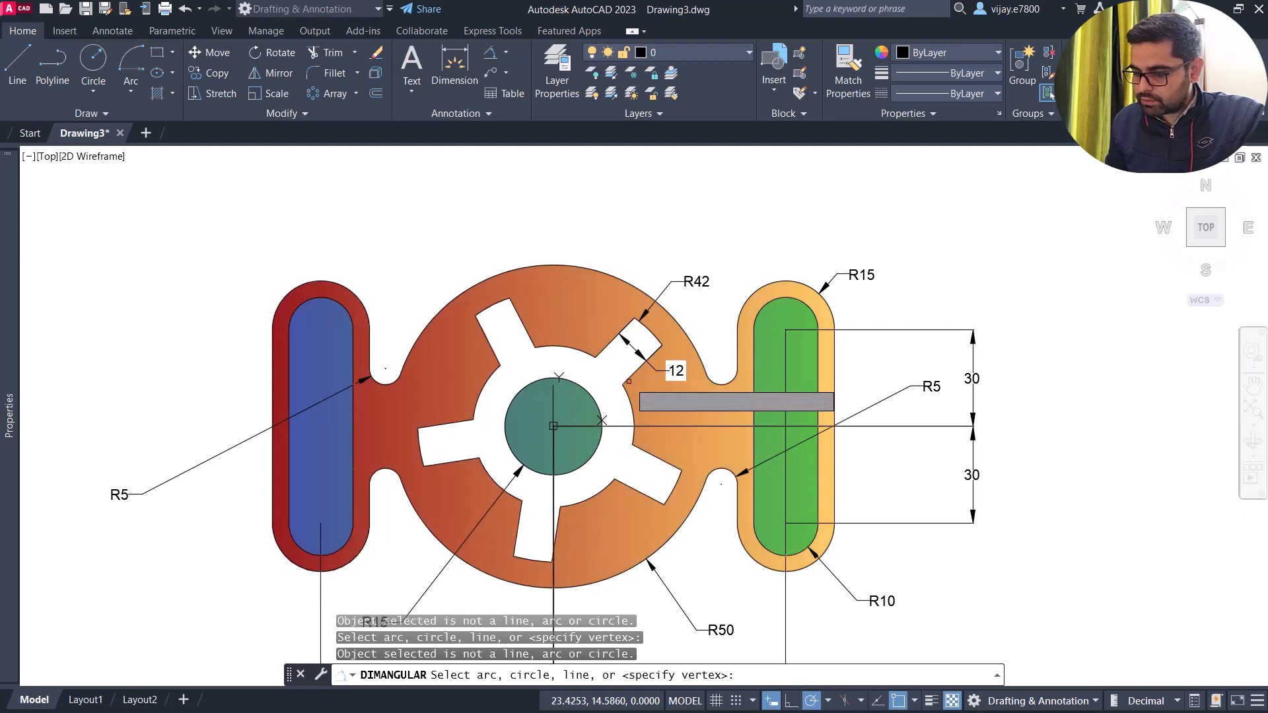
# - Draw a line from the circles' centre along the upper-right radial slot's axis, extending past the outer circle
pyautogui.click(26, 66)
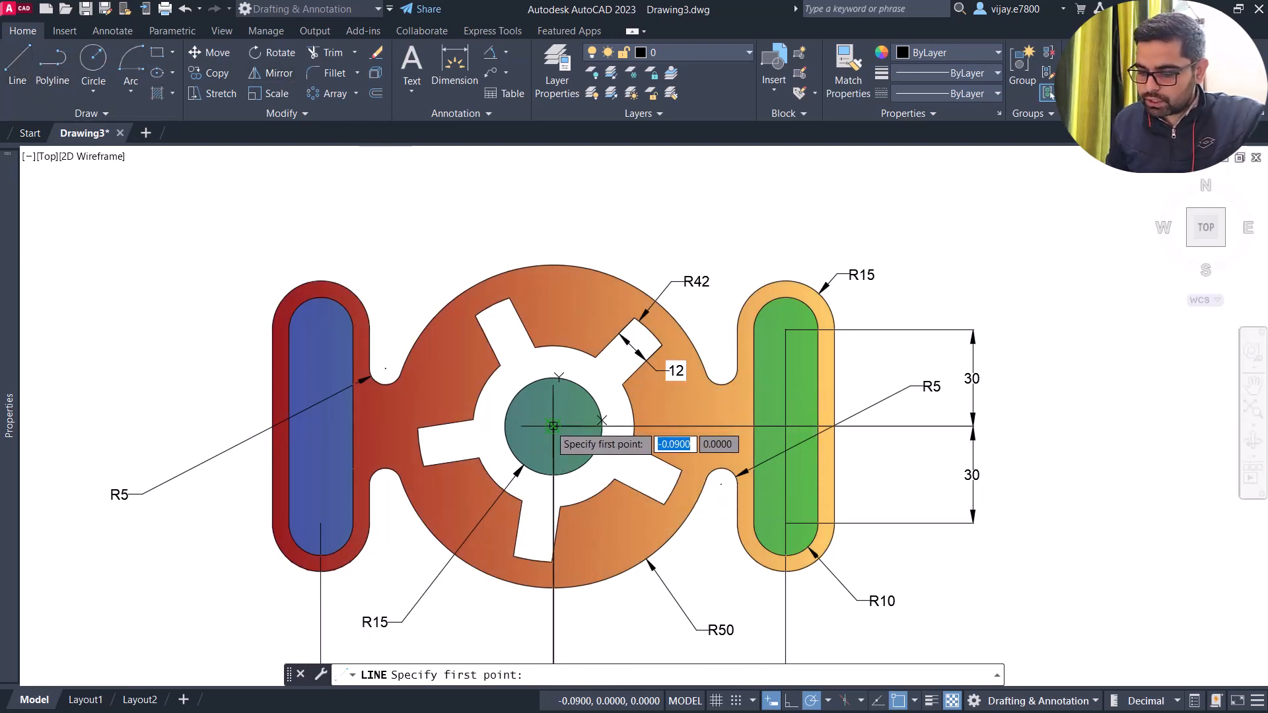
pyautogui.click(553, 426)
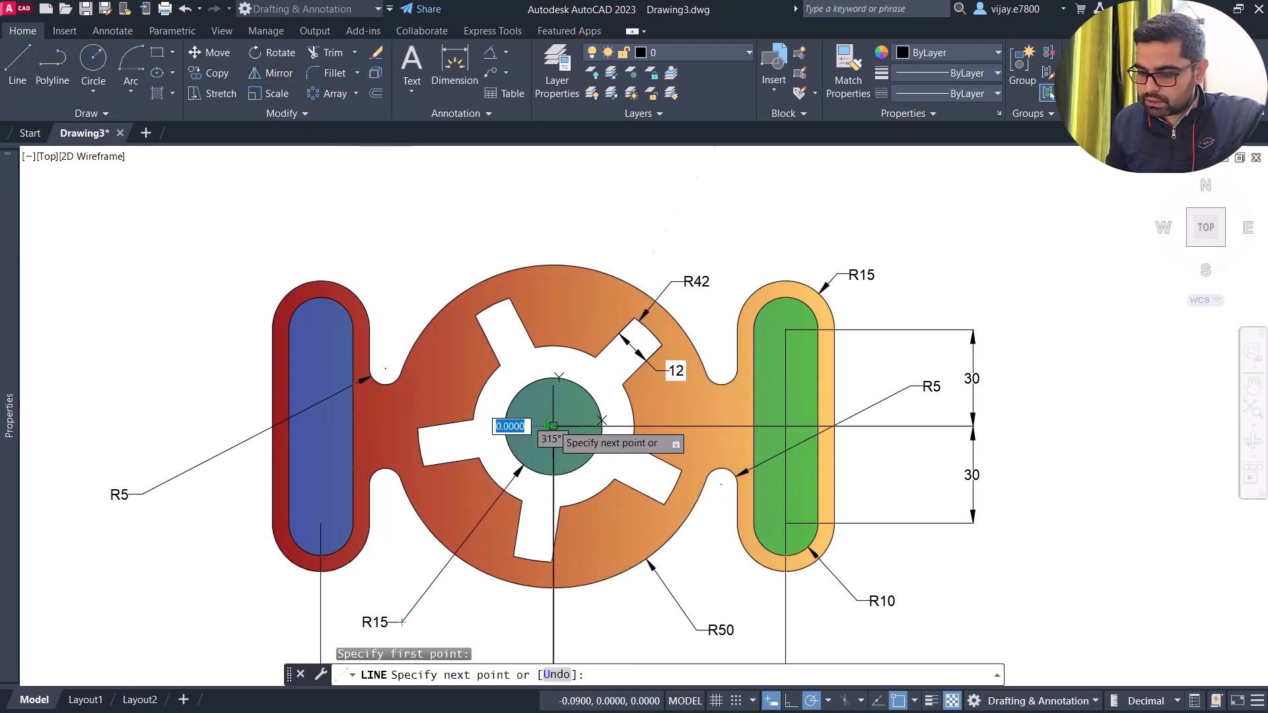
pyautogui.click(718, 259)
pyautogui.rightClick(644, 209)
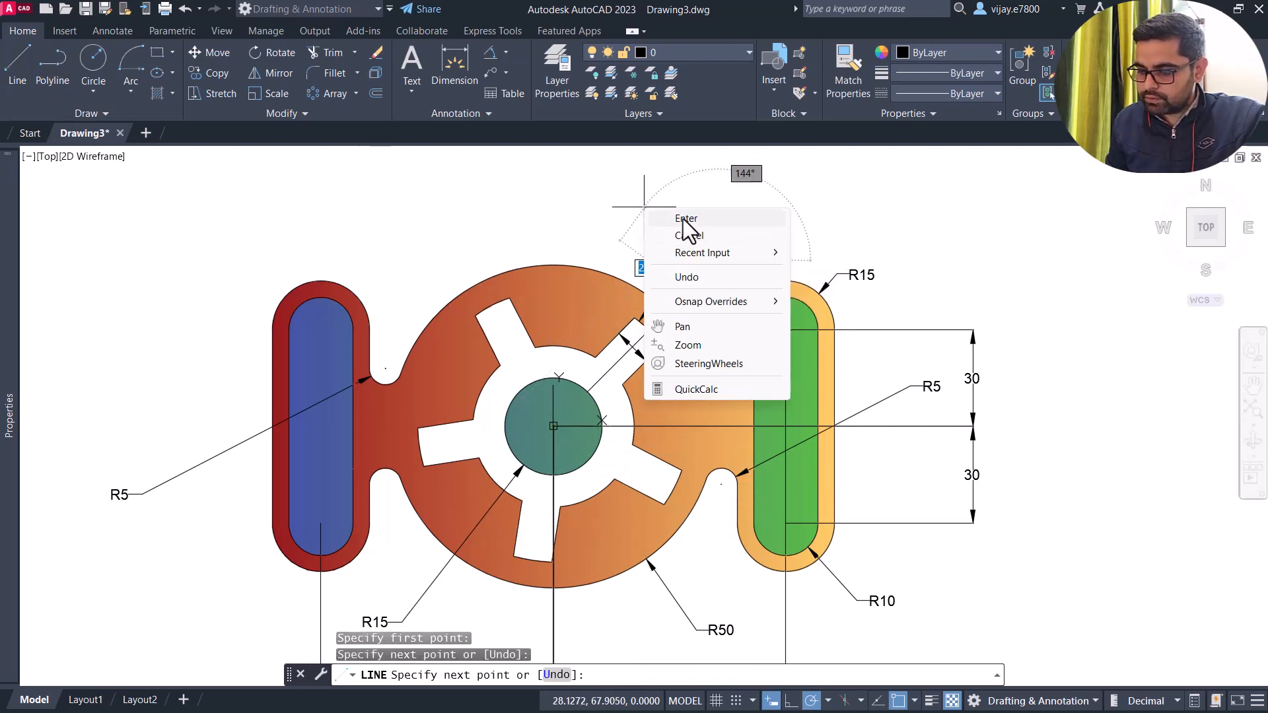
pyautogui.click(683, 219)
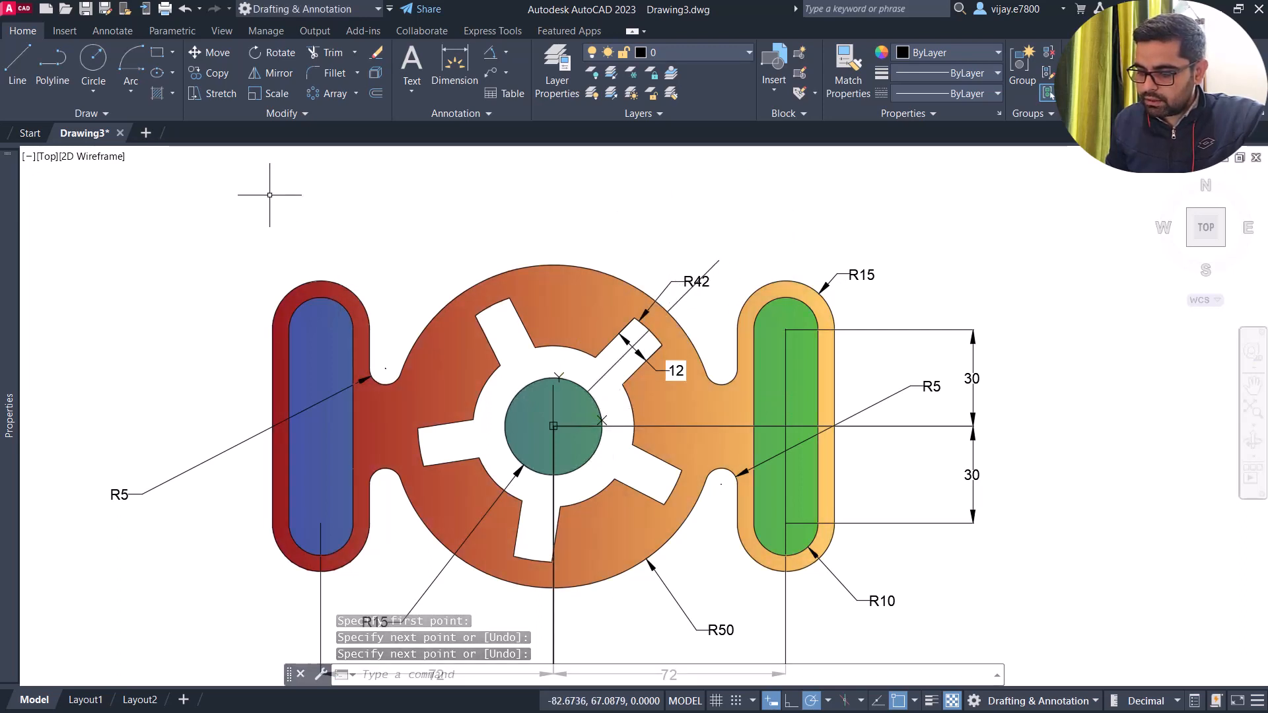
# - Draw a horizontal line about 62 long from the circles' centre to the inner edge of the green side slot
pyautogui.press('Return')
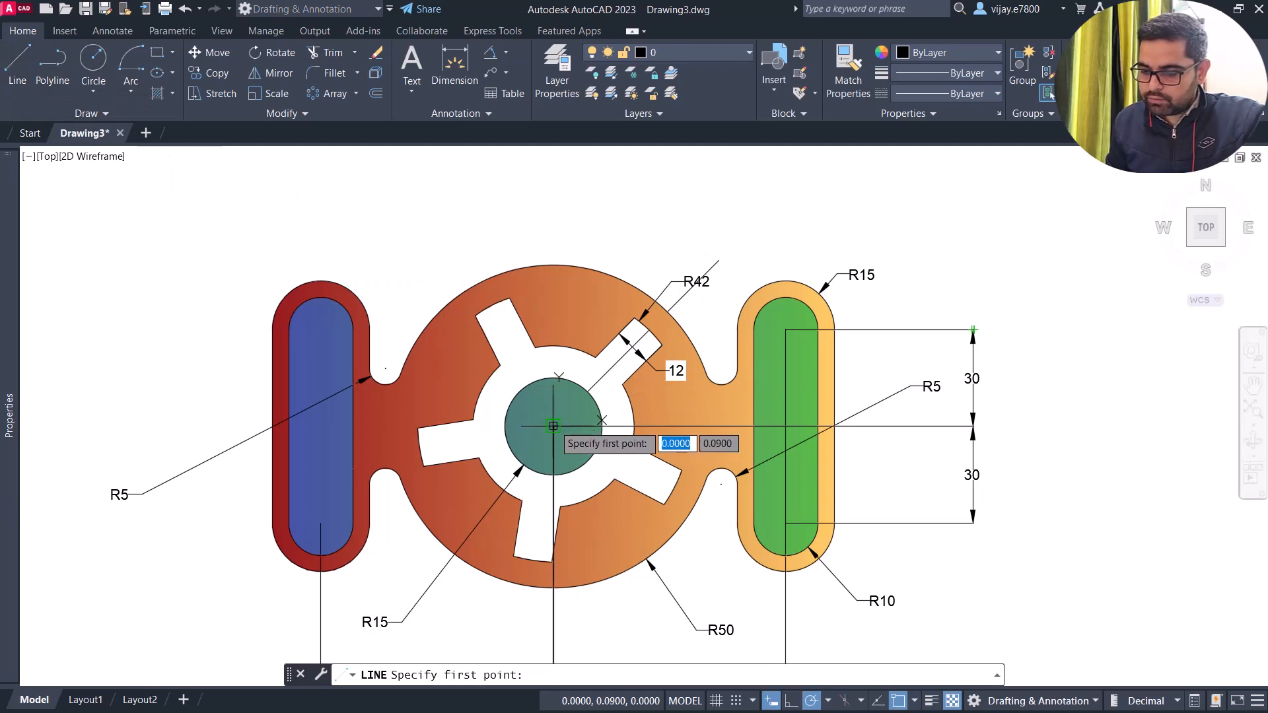
pyautogui.click(553, 426)
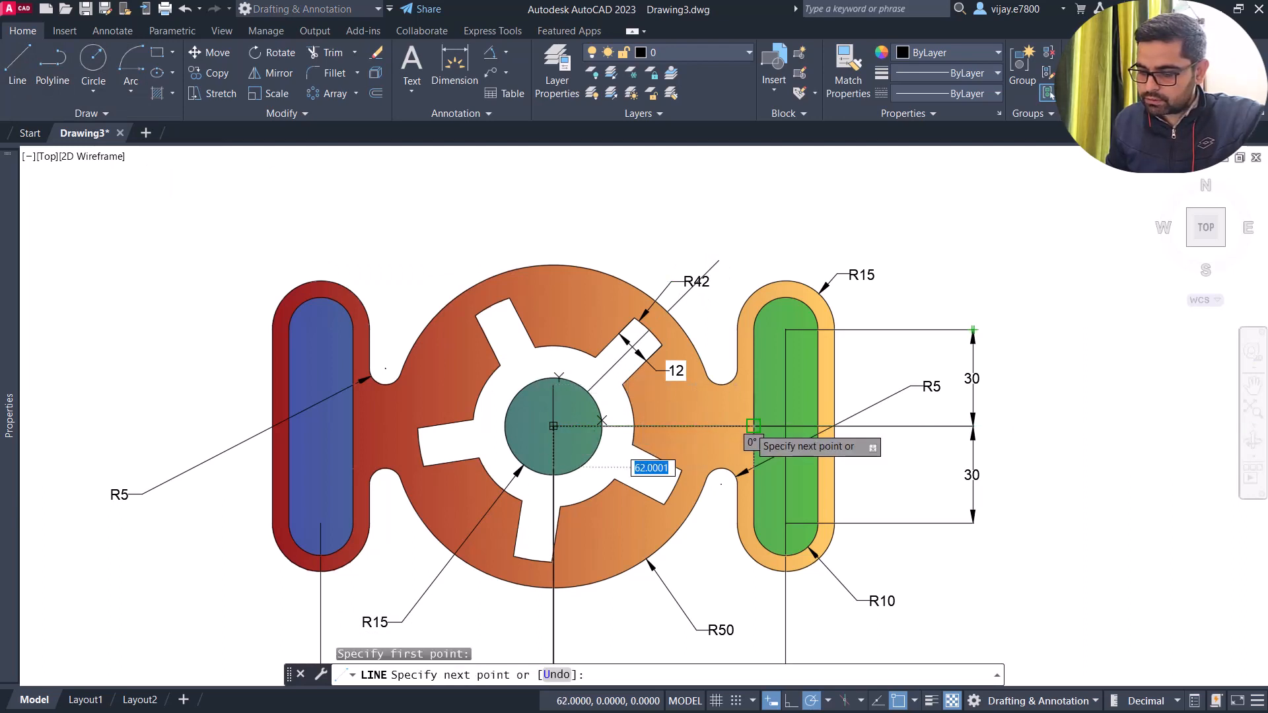
pyautogui.click(753, 426)
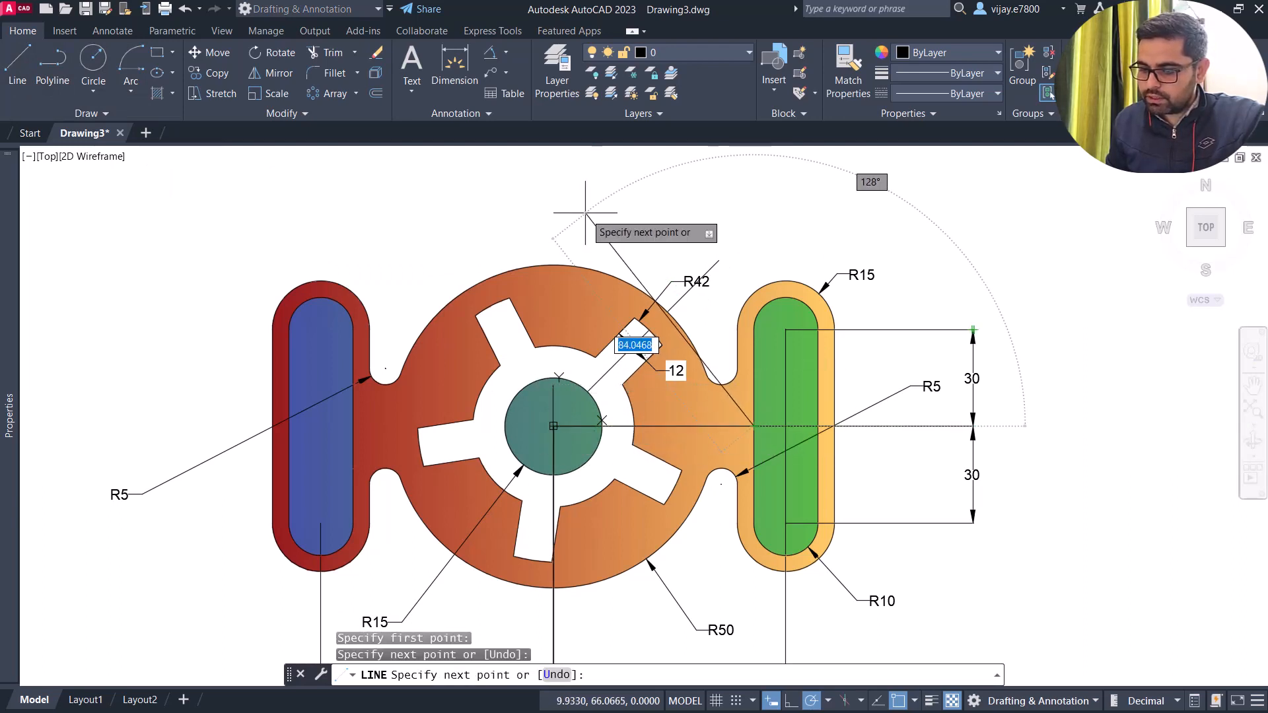
pyautogui.rightClick(586, 214)
pyautogui.click(624, 229)
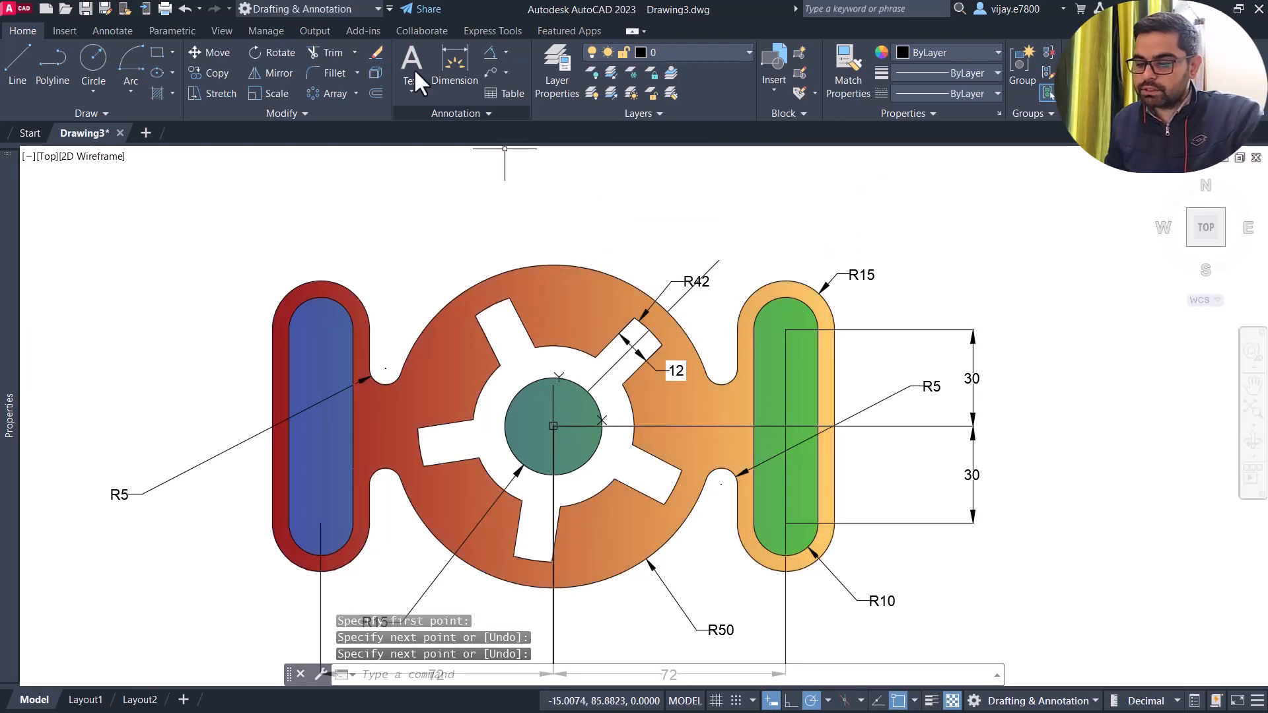
# - Add an angular dimension between the inclined slot-axis line and the horizontal line, placing its arc just outside the large circle
pyautogui.click(494, 54)
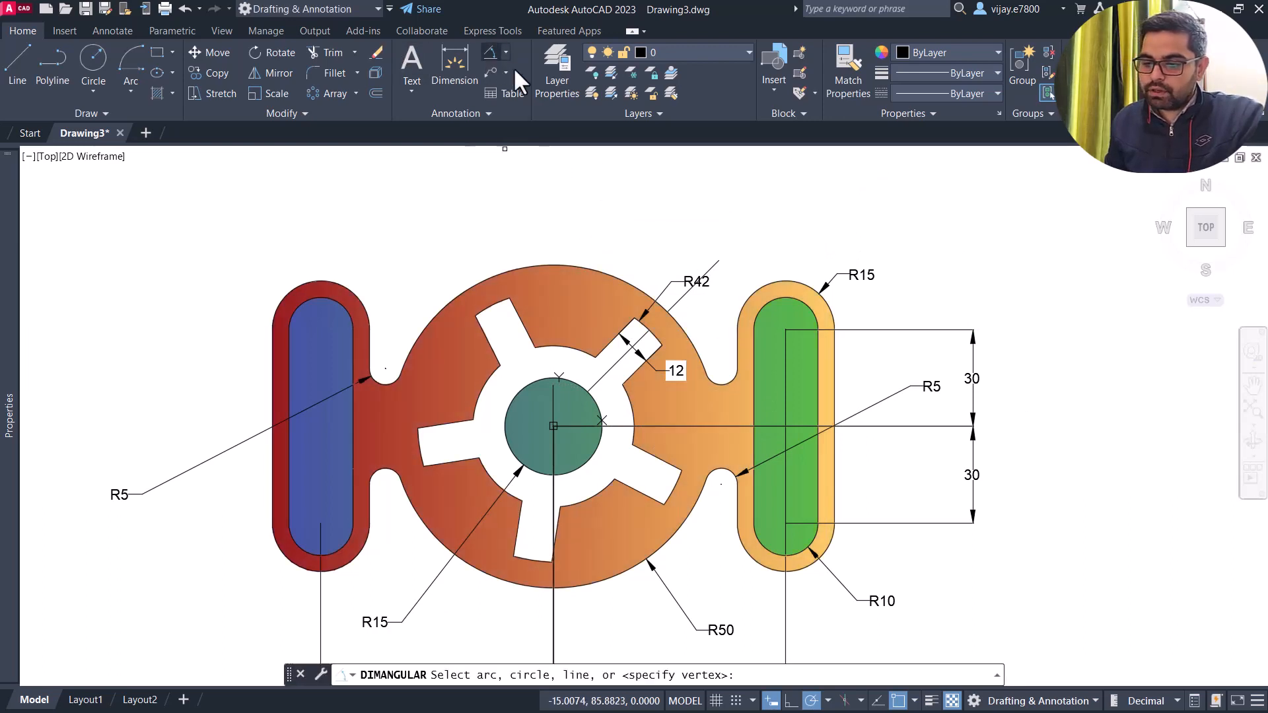
pyautogui.click(687, 296)
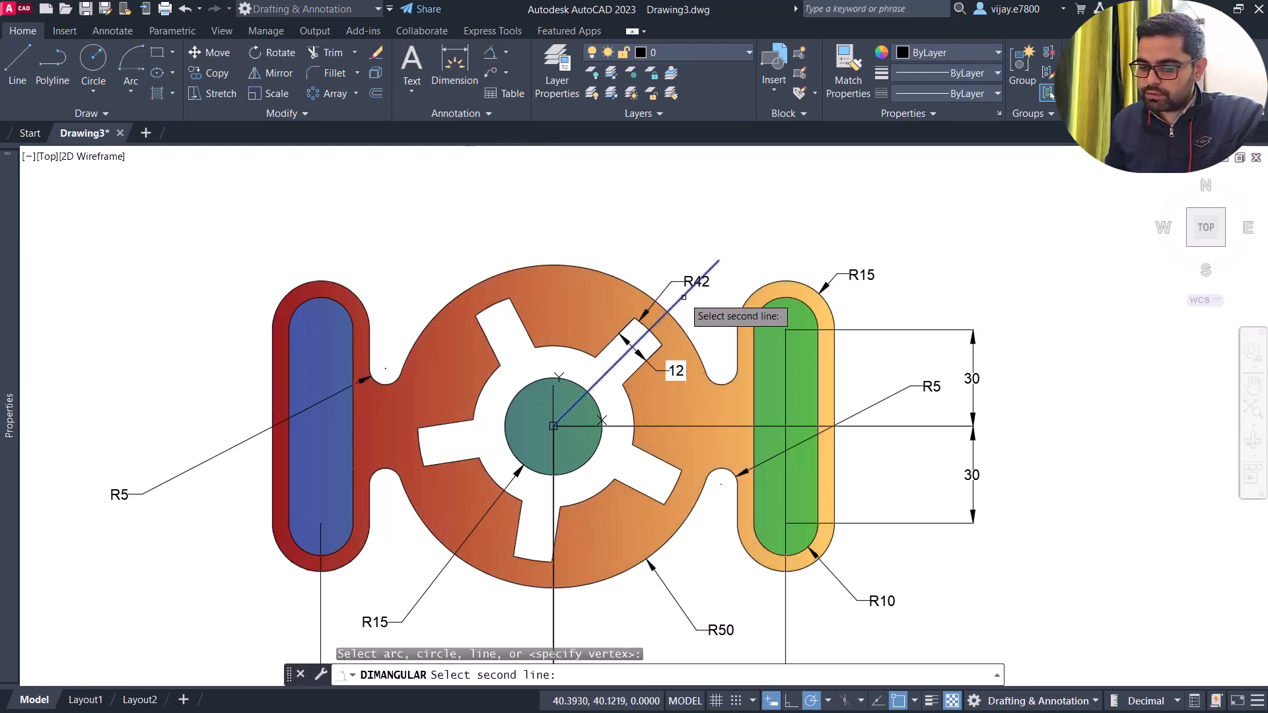
pyautogui.click(733, 429)
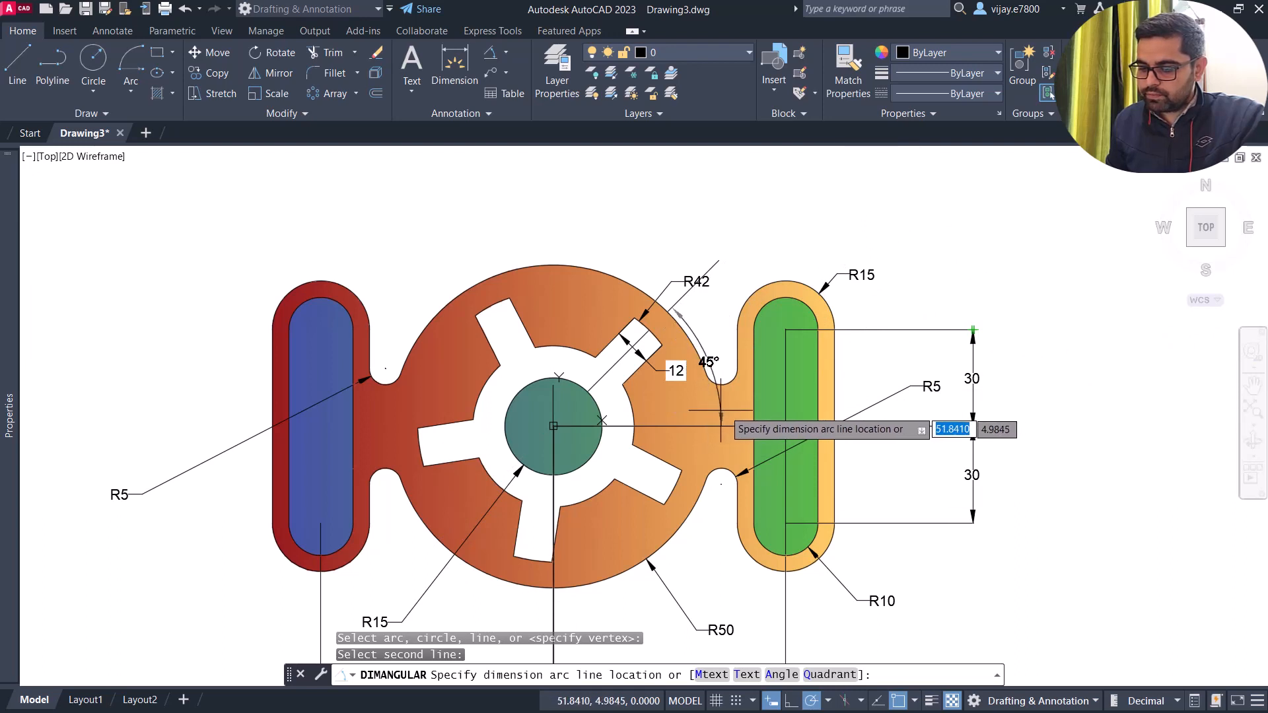
pyautogui.click(727, 435)
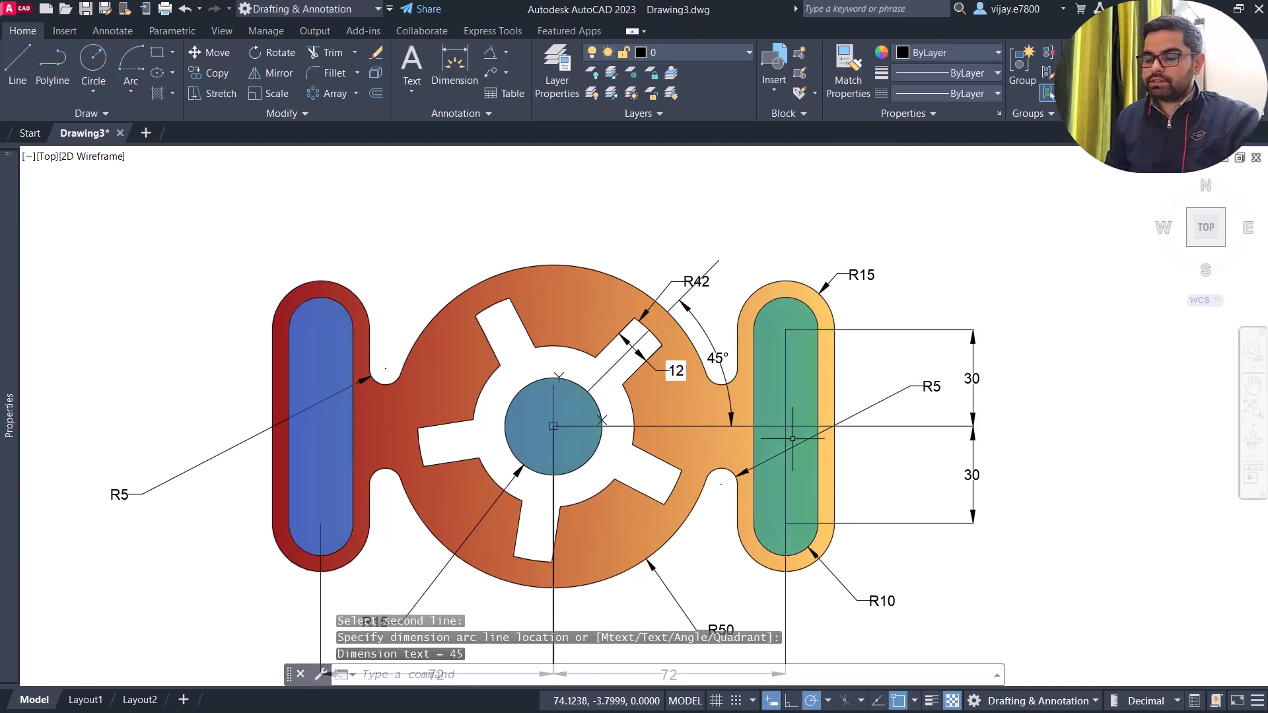